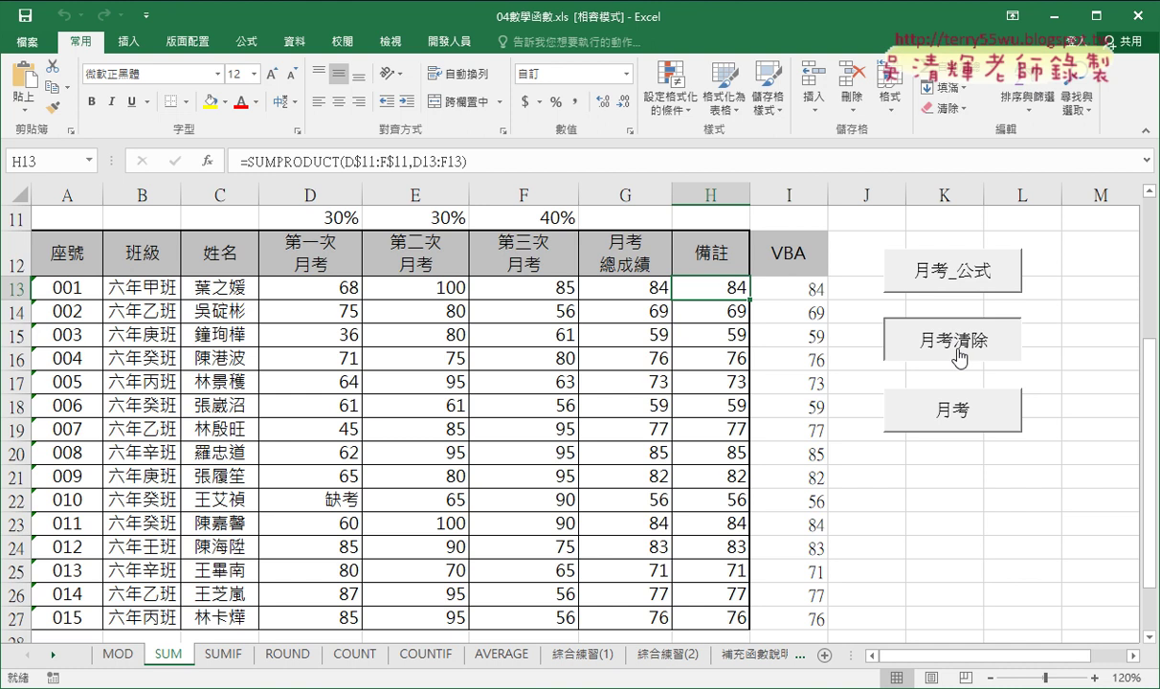
Step: Clear and refill column I, then inspect the formulas in H13 and I13 through I16
{"action": "left_click", "coordinate": [795, 295]}
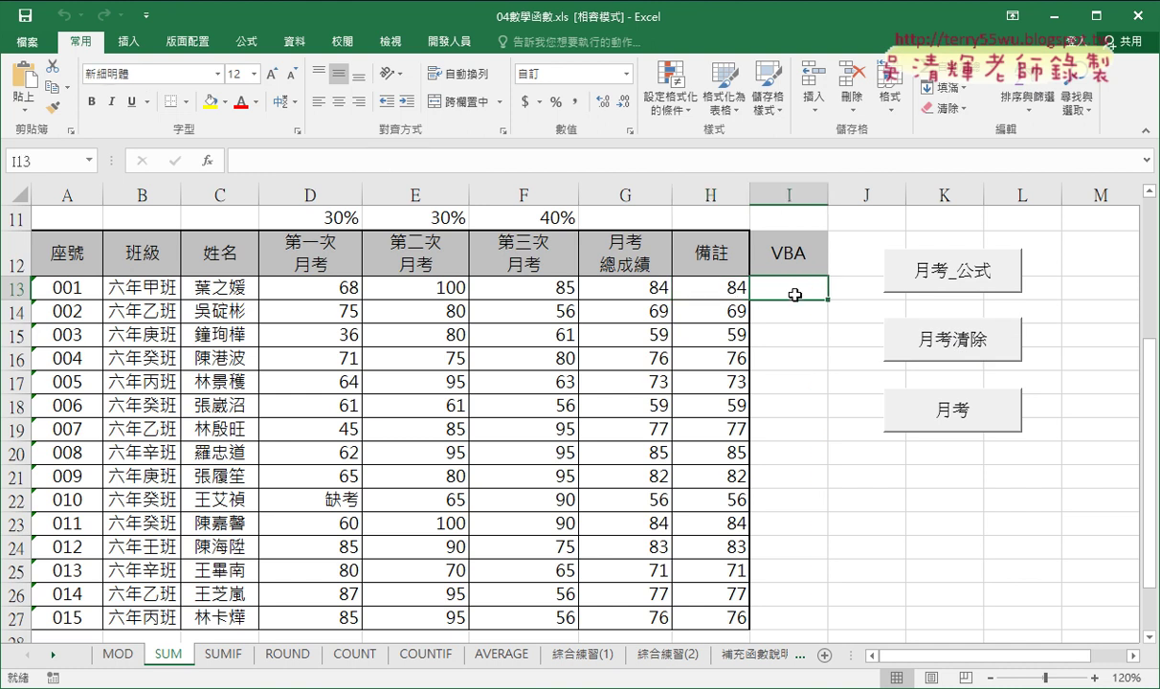
{"action": "left_click", "coordinate": [953, 279]}
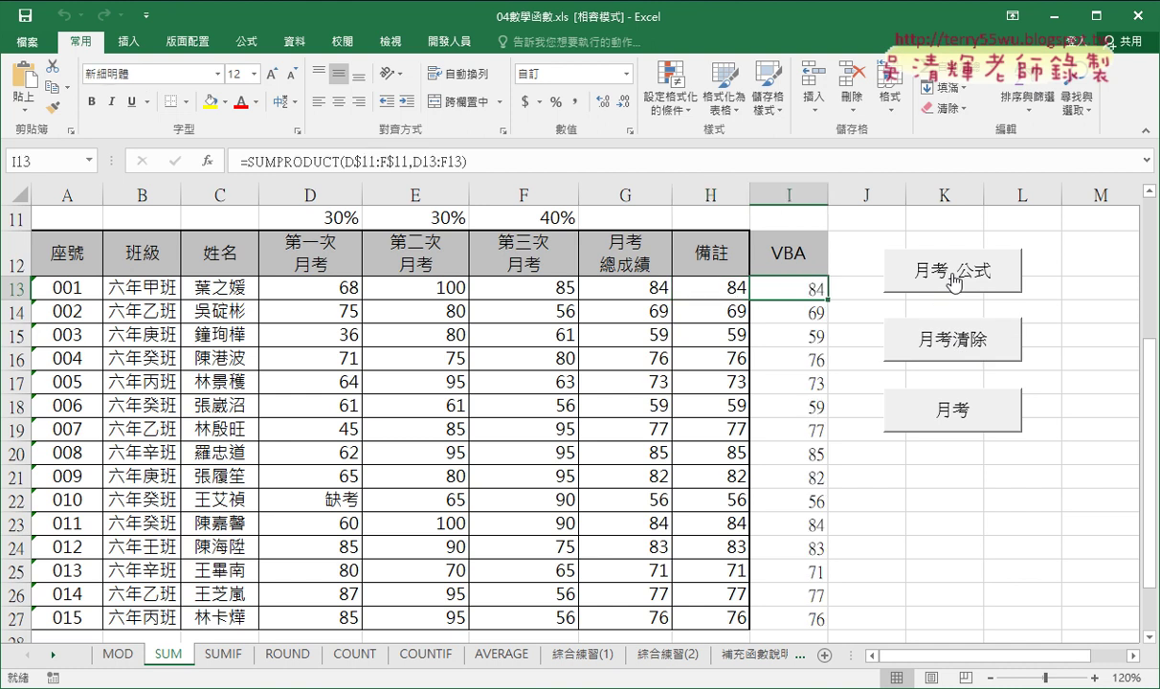
{"action": "left_click", "coordinate": [723, 294]}
{"action": "left_click", "coordinate": [815, 295]}
{"action": "left_click", "coordinate": [806, 313]}
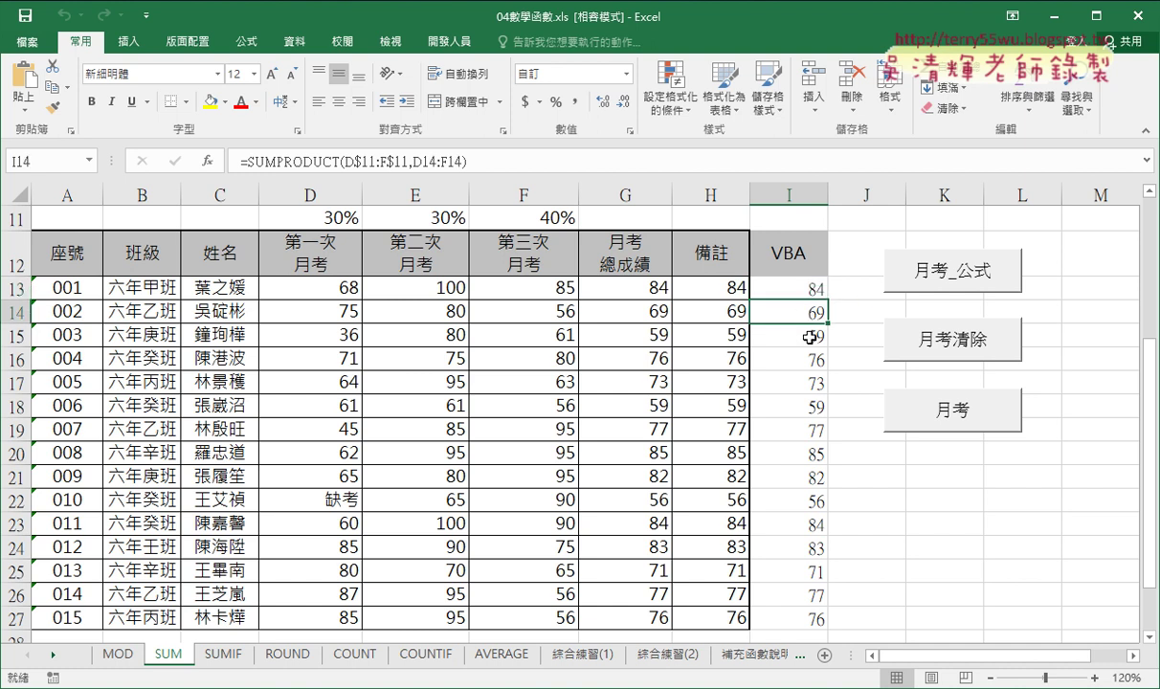
{"action": "left_click", "coordinate": [813, 336]}
{"action": "left_click", "coordinate": [811, 362]}
{"action": "left_click", "coordinate": [815, 289]}
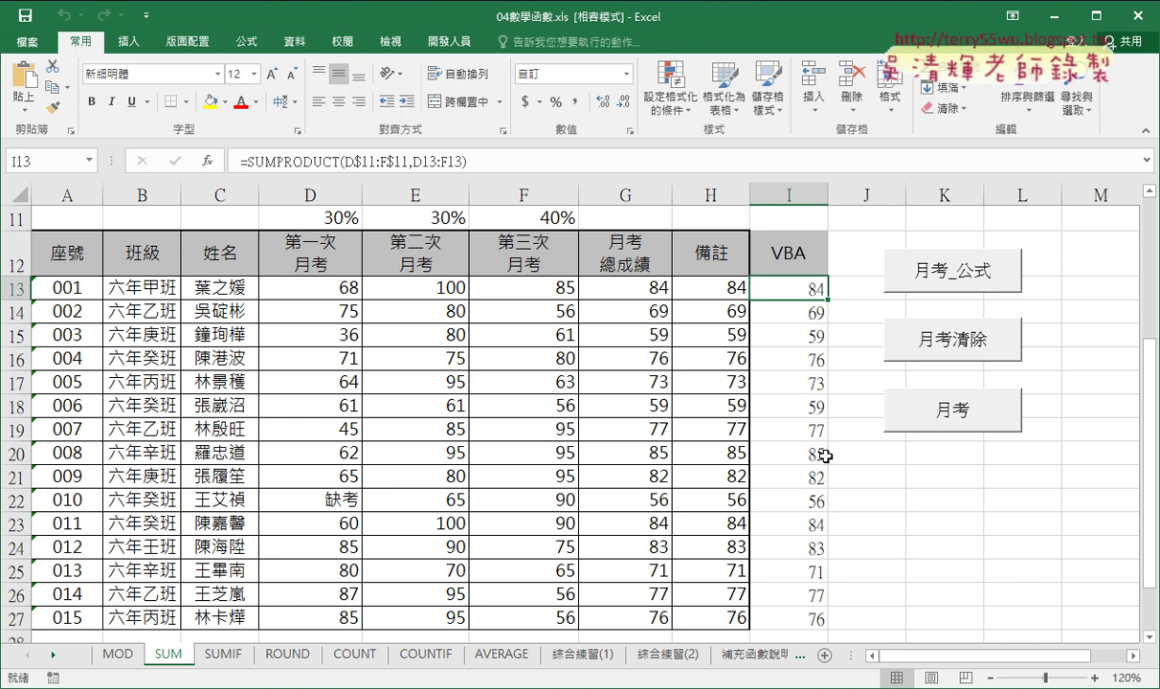
Step: Open the VBA editor, widen it, and add a blank line after the NumberFormatLocal line
{"action": "left_click", "coordinate": [449, 41]}
{"action": "left_click", "coordinate": [35, 81]}
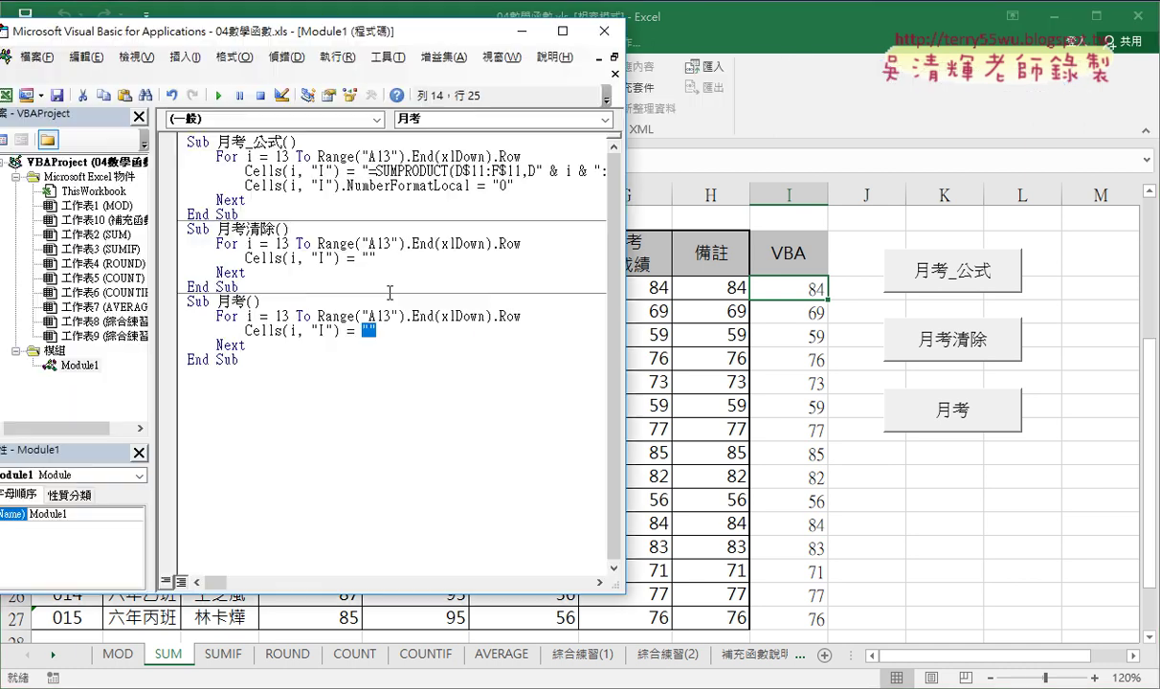
{"action": "left_click_drag", "start_coordinate": [618, 251], "coordinate": [724, 247]}
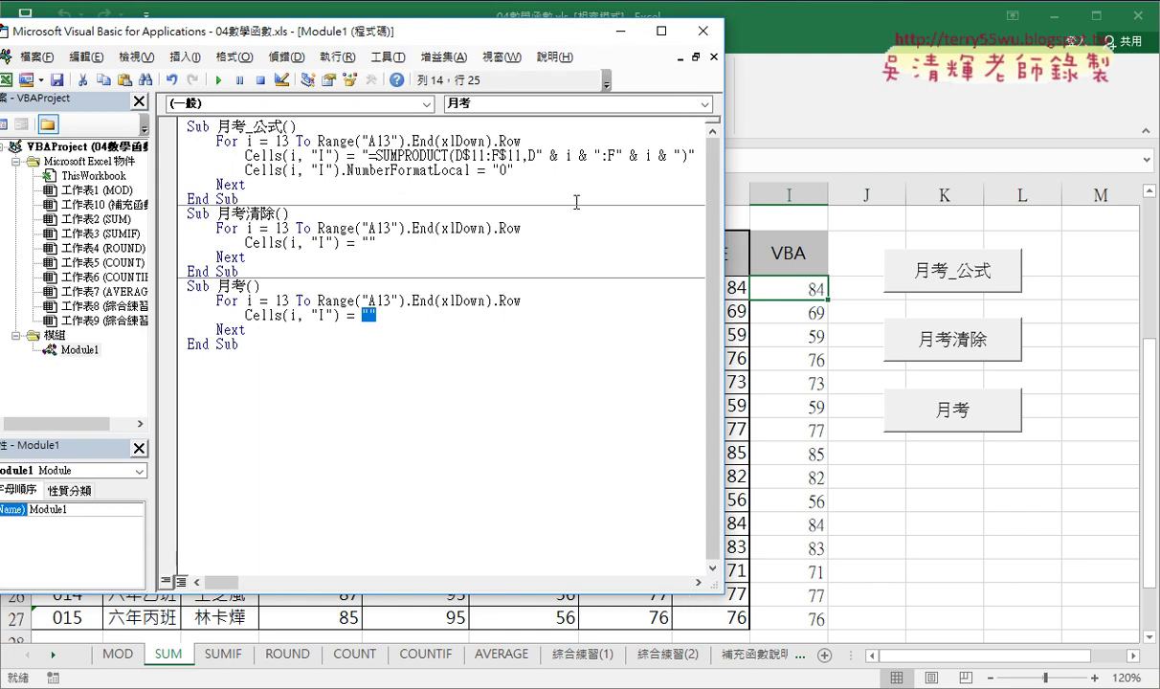
{"action": "left_click", "coordinate": [524, 170]}
{"action": "key", "text": "Return"}
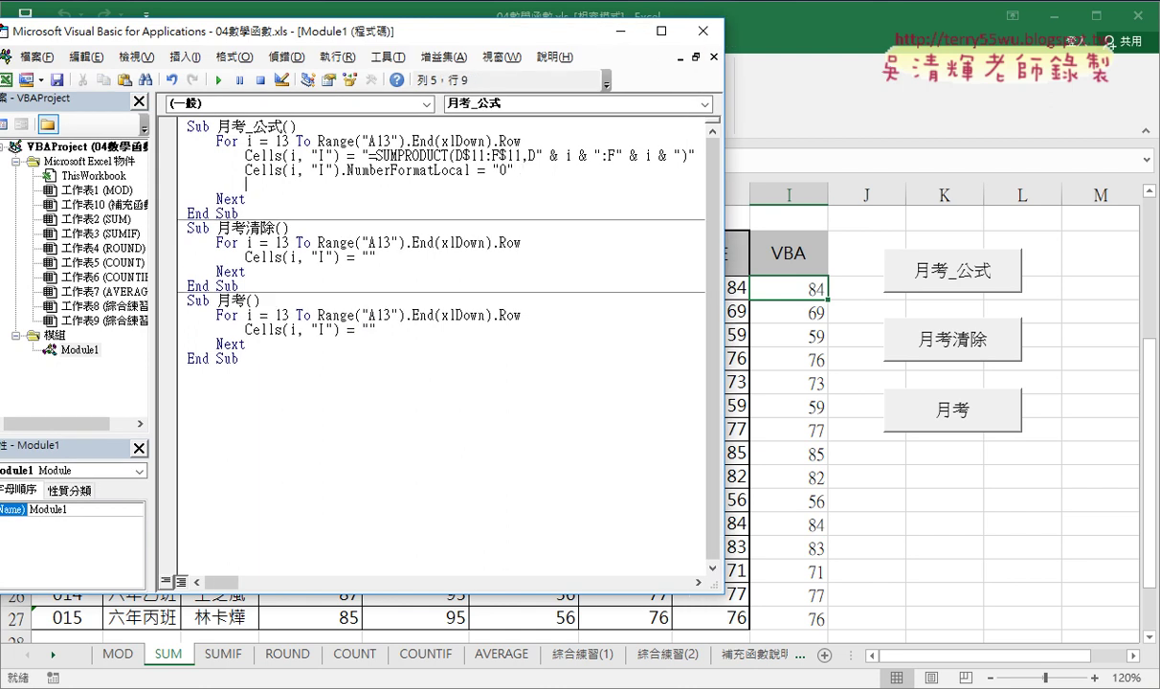
Step: Write Cells.Font.Name = "" on the new line in the 月考_公式 loop
{"action": "left_click_drag", "start_coordinate": [515, 169], "coordinate": [341, 172]}
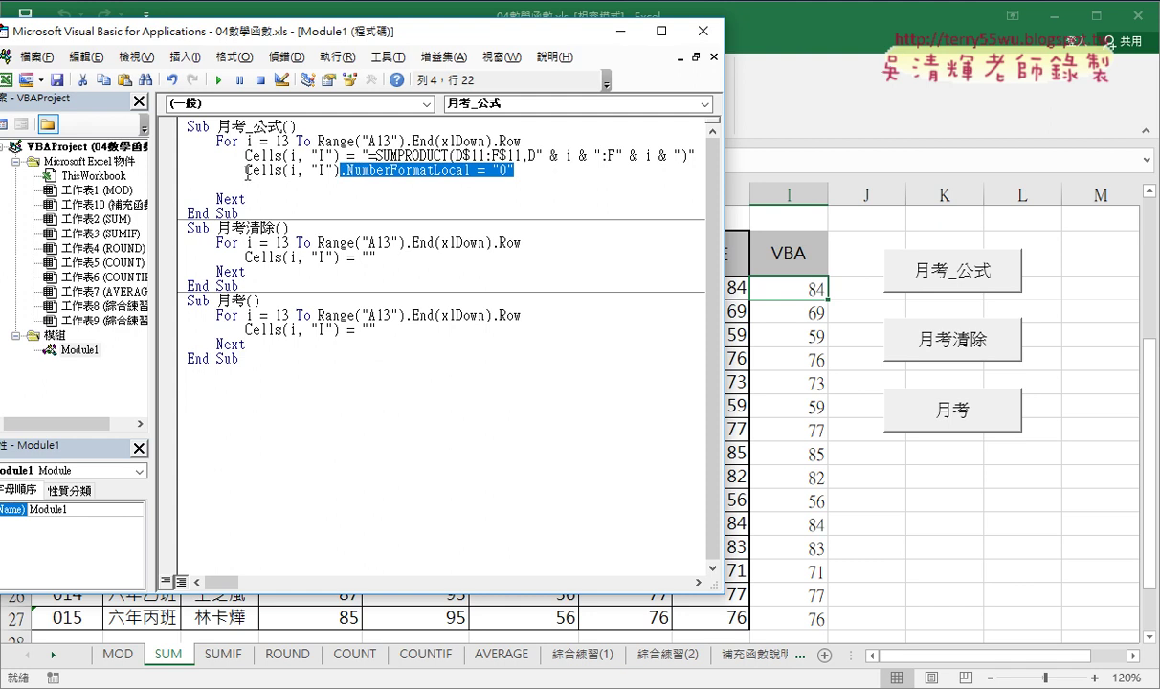
{"action": "mouse_move", "coordinate": [246, 171]}
{"action": "left_mouse_down"}
{"action": "mouse_move", "coordinate": [281, 175]}
{"action": "mouse_move", "coordinate": [240, 166]}
{"action": "mouse_move", "coordinate": [246, 185]}
{"action": "left_mouse_up"}
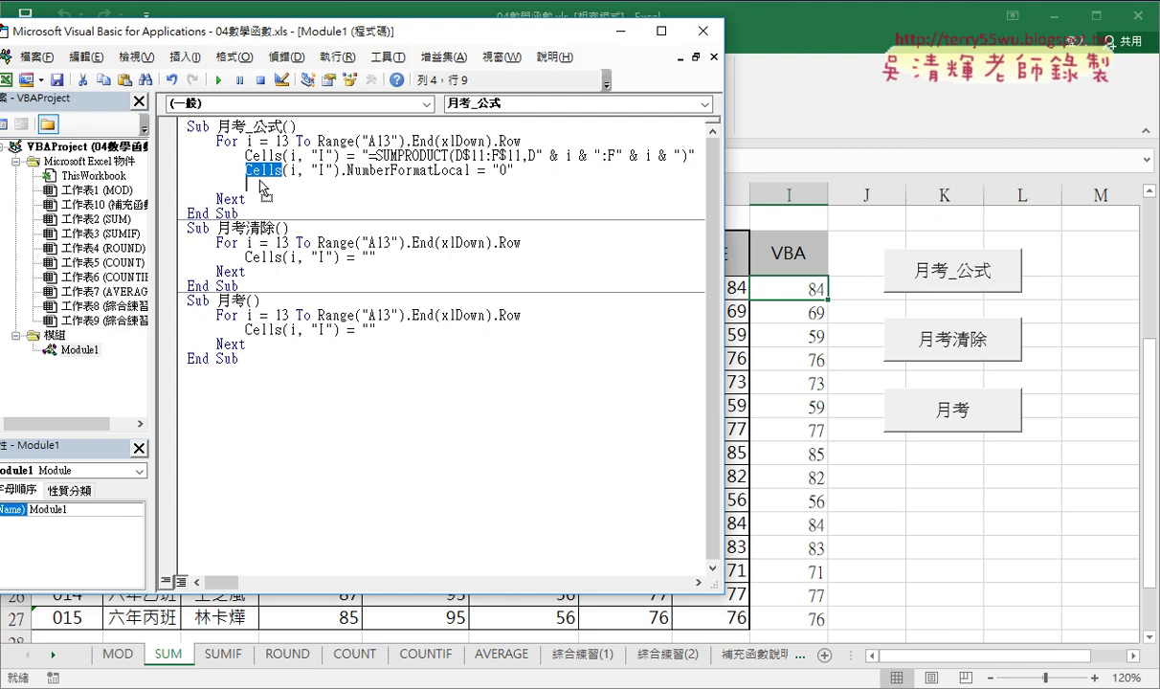
{"action": "type", "text": "Cells."}
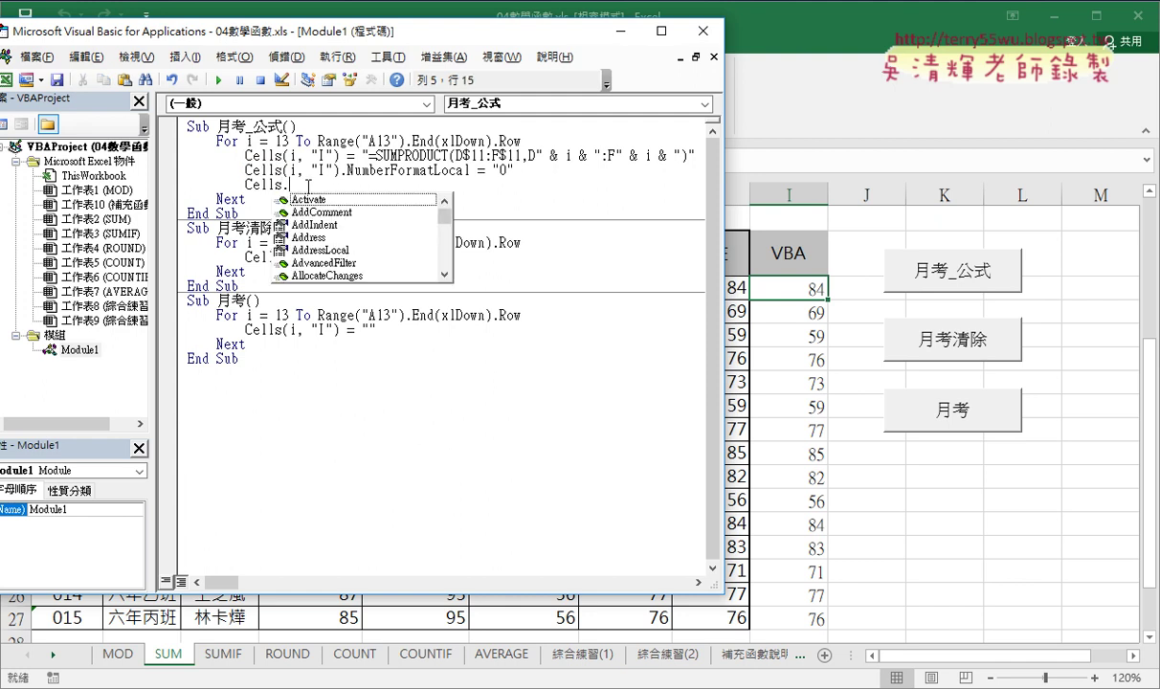
{"action": "type", "text": "n"}
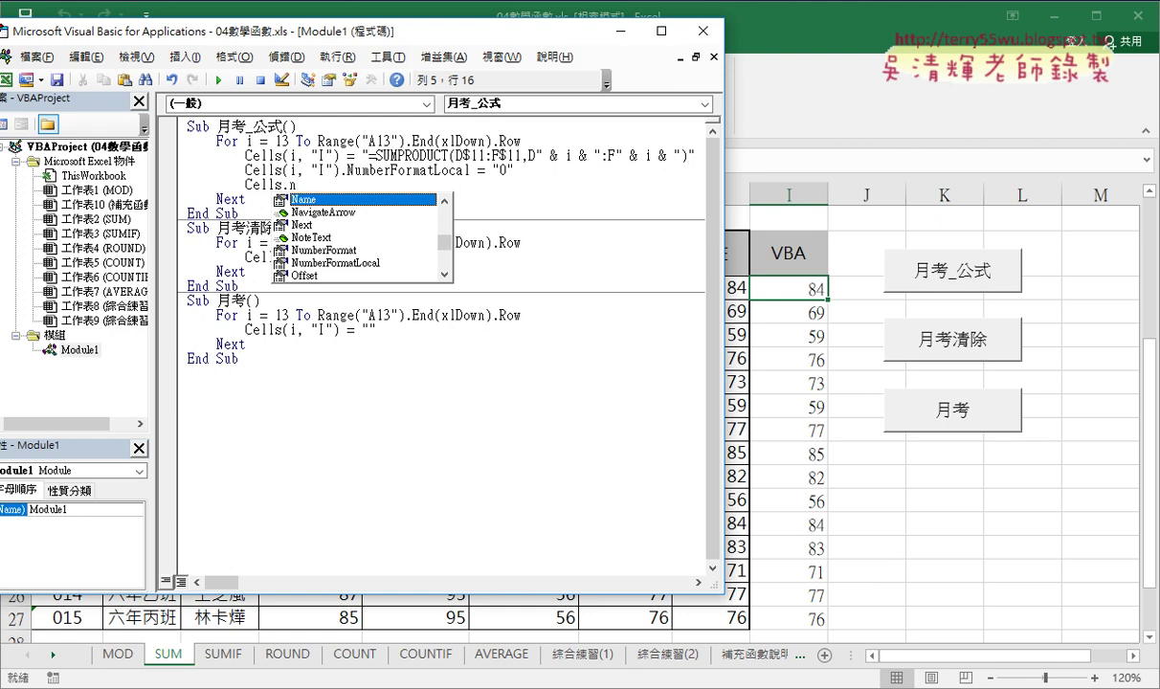
{"action": "key", "text": "BackSpace"}
{"action": "type", "text": "fo"}
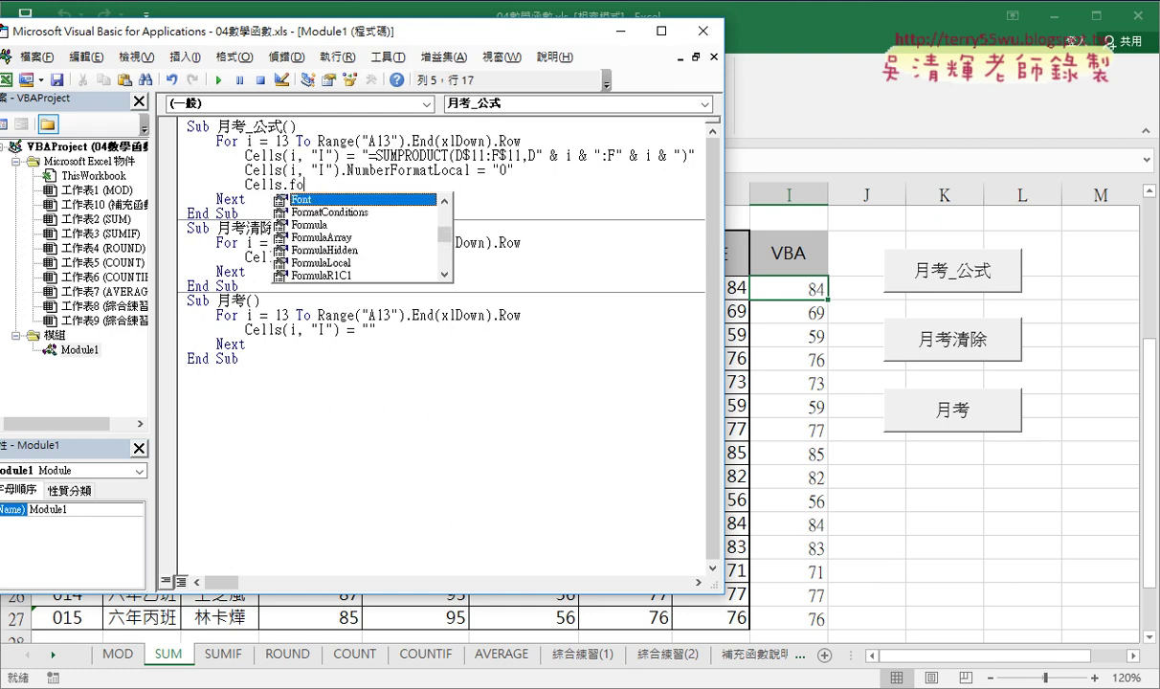
{"action": "key", "text": "Tab"}
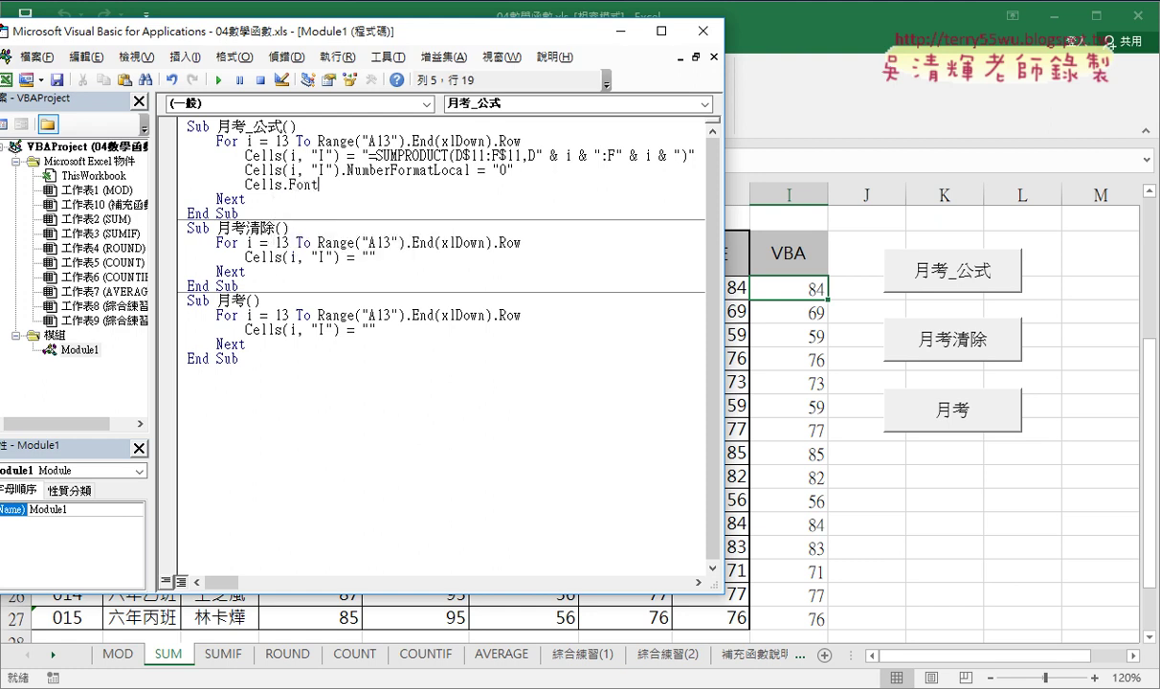
{"action": "type", "text": "."}
{"action": "key", "text": "Down"}
{"action": "key", "text": "Down"}
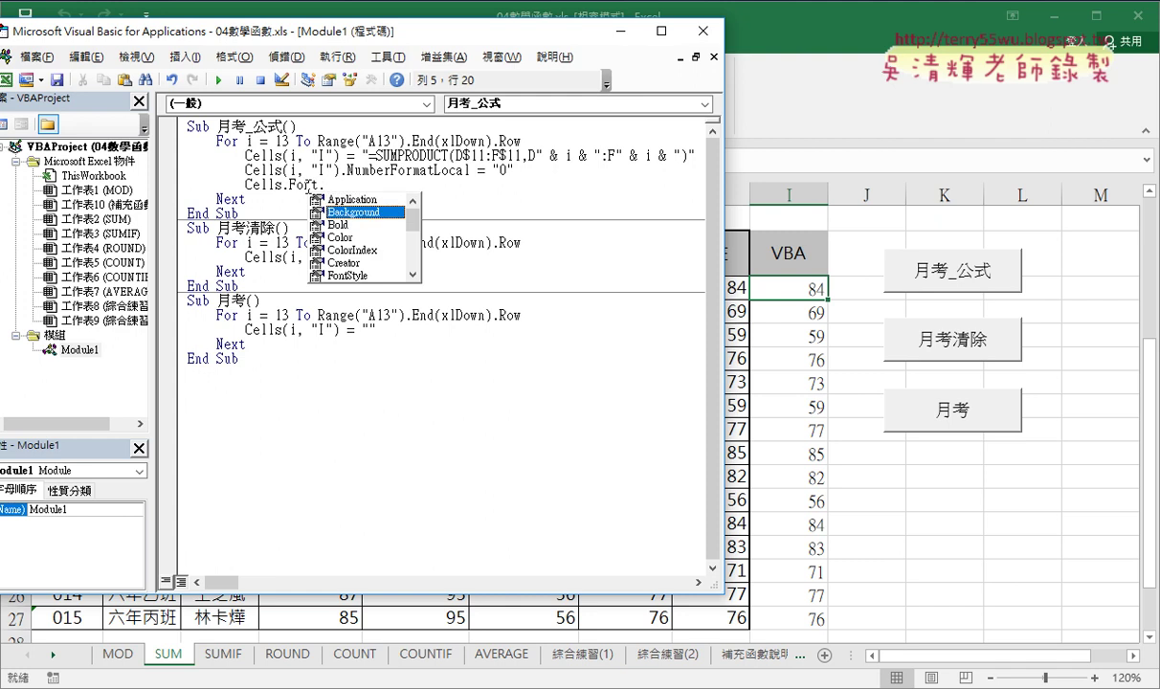
{"action": "type", "text": "n"}
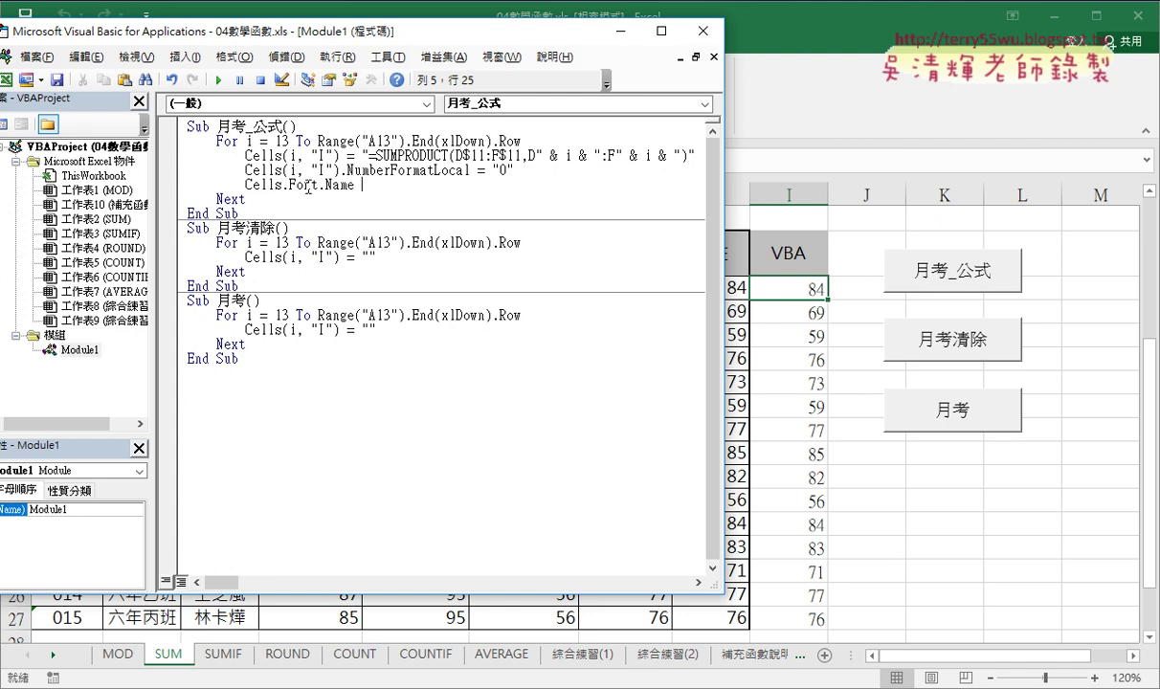
{"action": "type", "text": " =\""}
Step: Insert the (i, "I") reference to form Cells(i, "I").Font.Name = "", then return to the worksheet
{"action": "left_click_drag", "start_coordinate": [337, 169], "coordinate": [284, 172]}
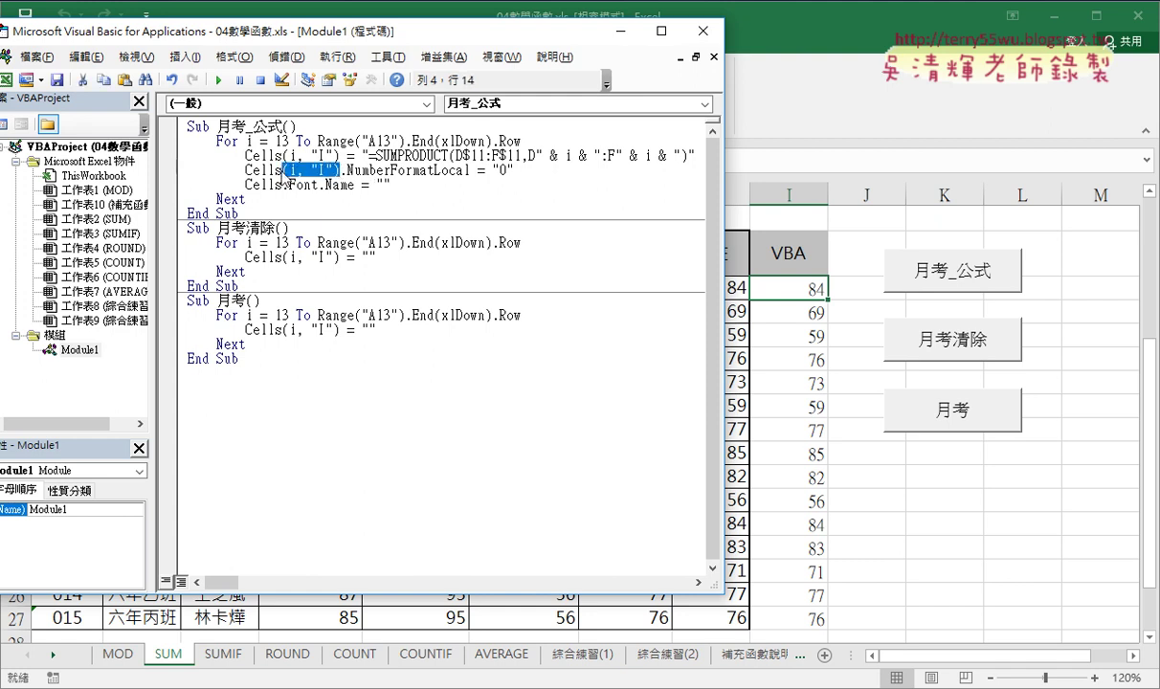
{"action": "key", "text": "ctrl+c"}
{"action": "left_click", "coordinate": [283, 185]}
{"action": "key", "text": "ctrl+v"}
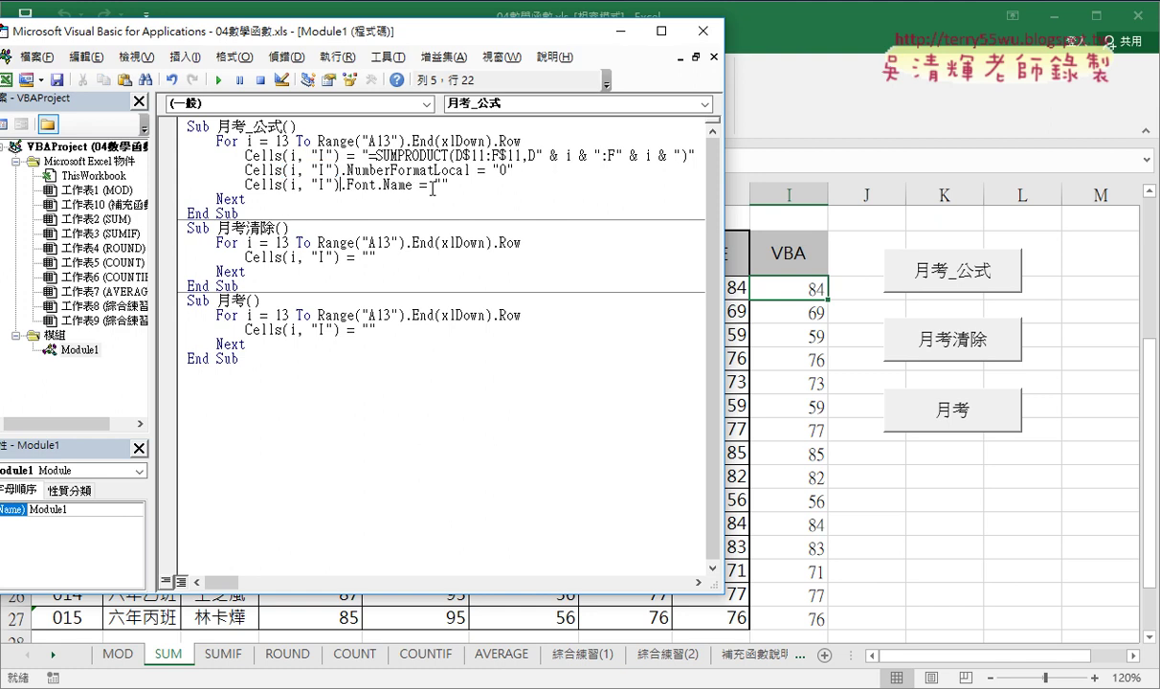
{"action": "left_click", "coordinate": [442, 185]}
{"action": "left_click", "coordinate": [809, 289]}
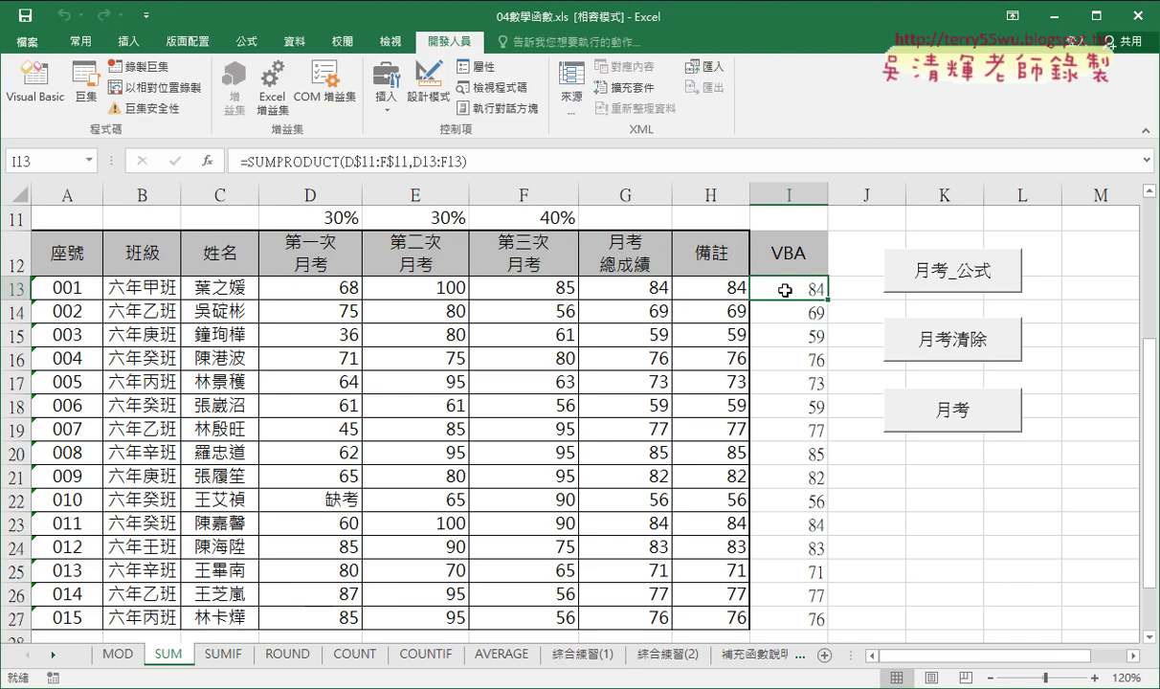
Step: Apply 微軟正黑體 to cell I13, copy that font name, and reopen the VBA editor
{"action": "left_click", "coordinate": [77, 50]}
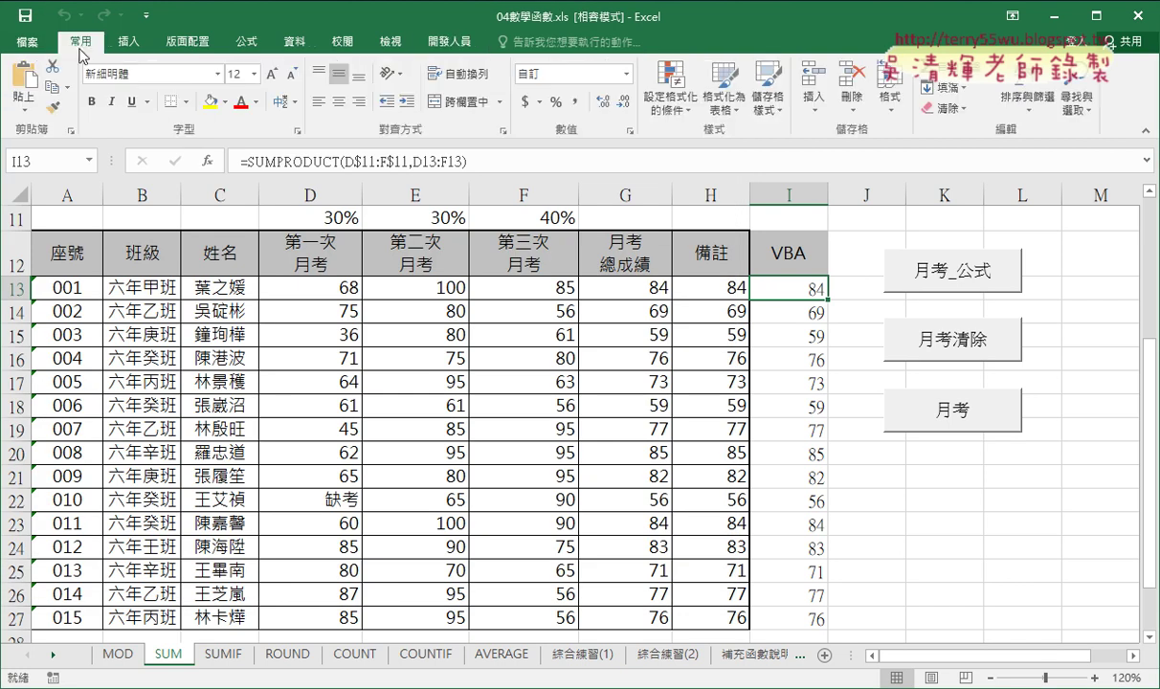
{"action": "left_click", "coordinate": [218, 76]}
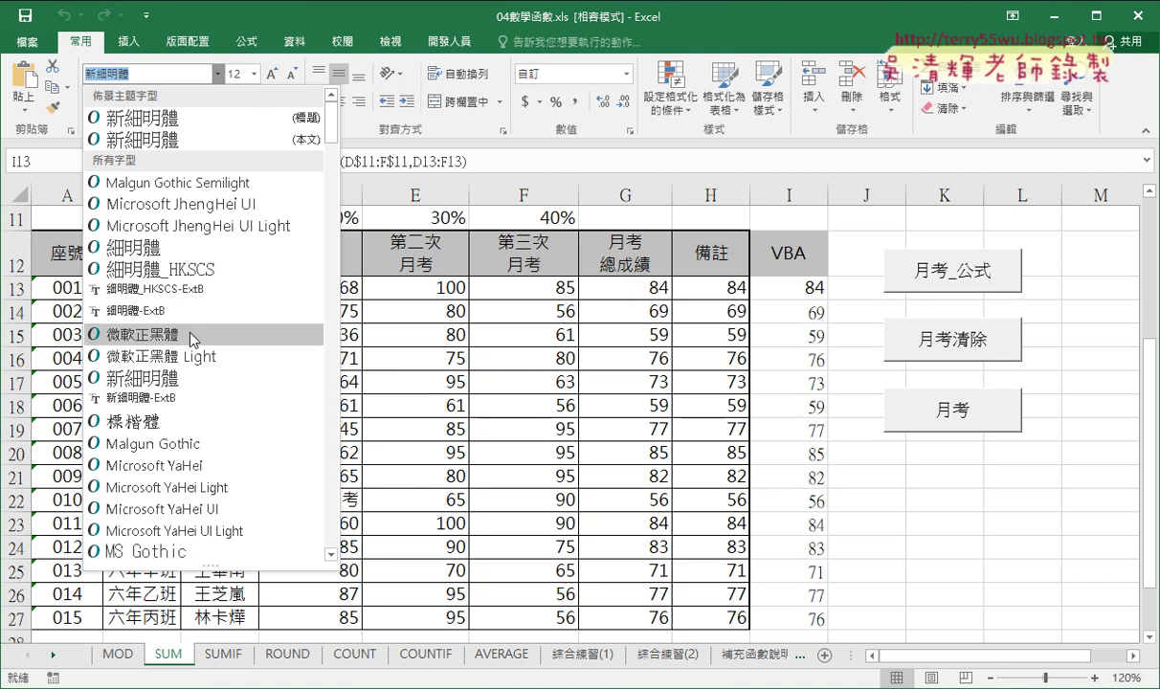
{"action": "left_click", "coordinate": [190, 335]}
{"action": "left_click", "coordinate": [67, 87]}
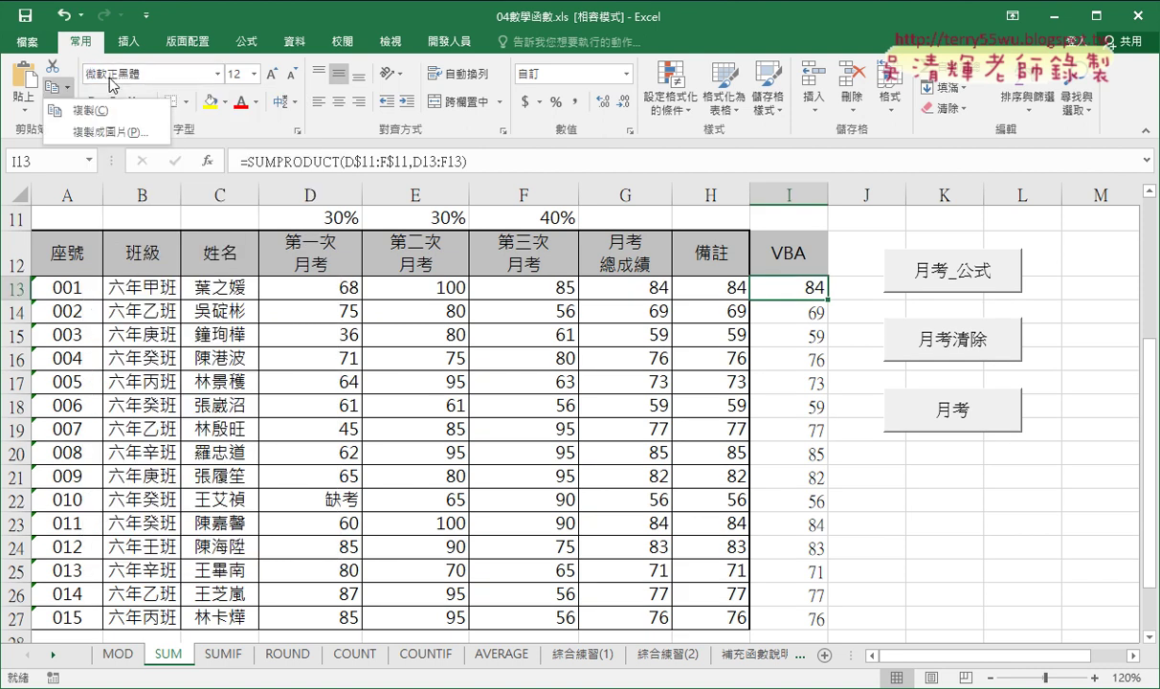
{"action": "left_click", "coordinate": [106, 76]}
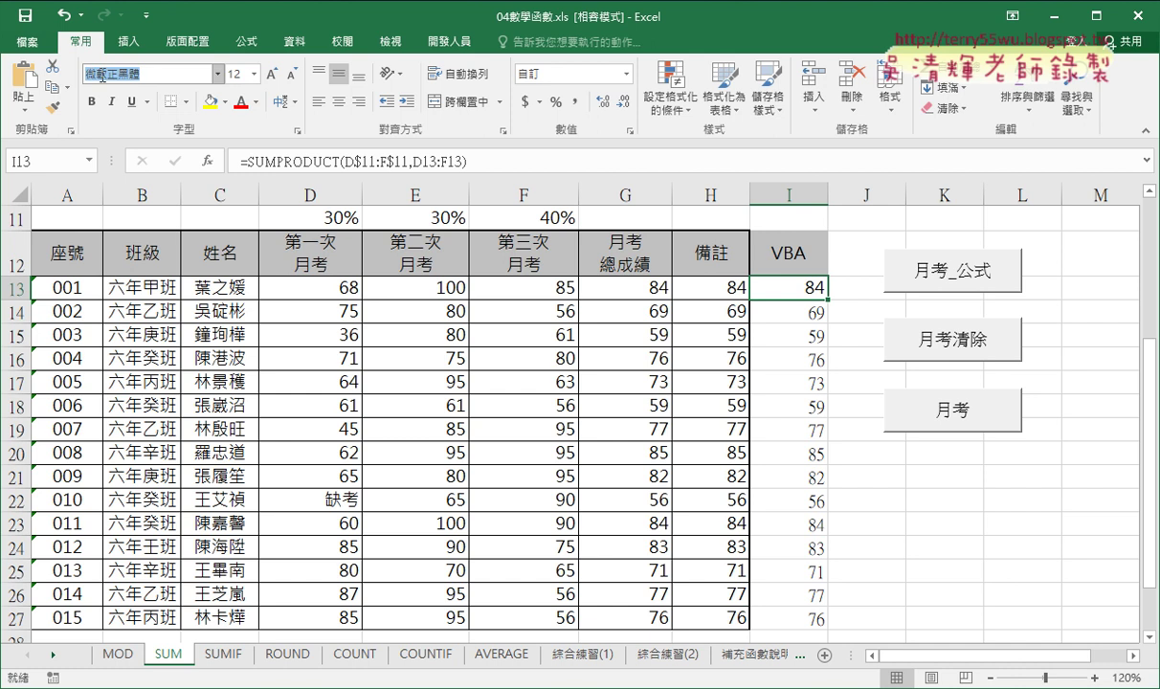
{"action": "left_click", "coordinate": [465, 44]}
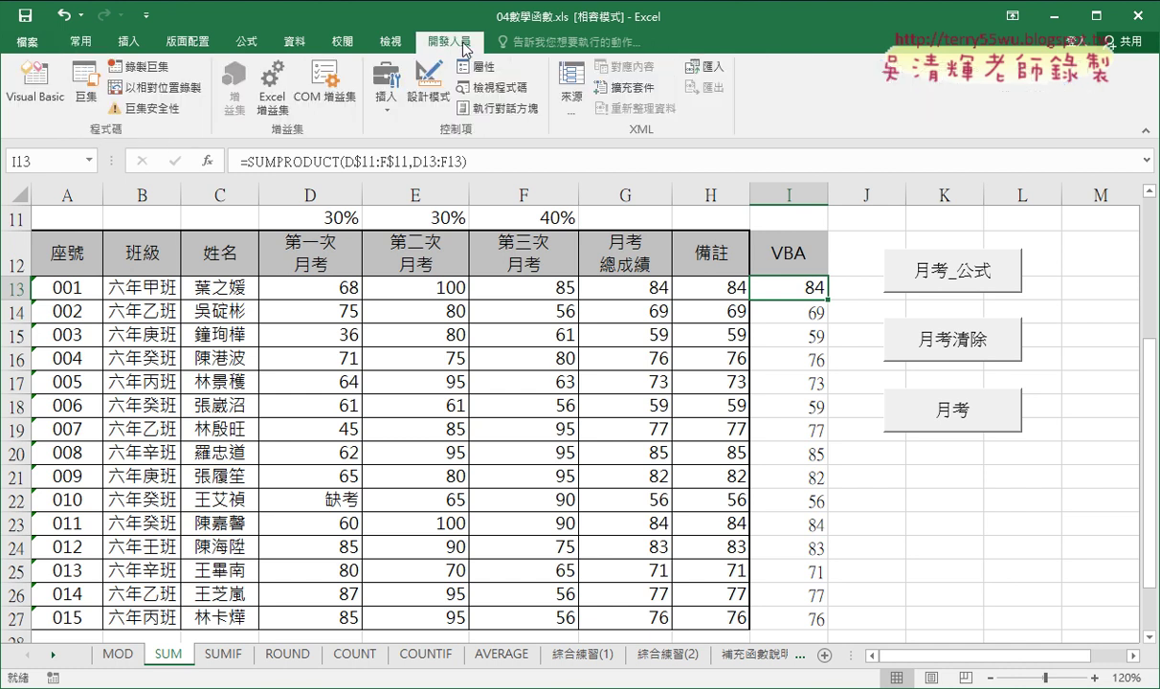
{"action": "left_click", "coordinate": [34, 81]}
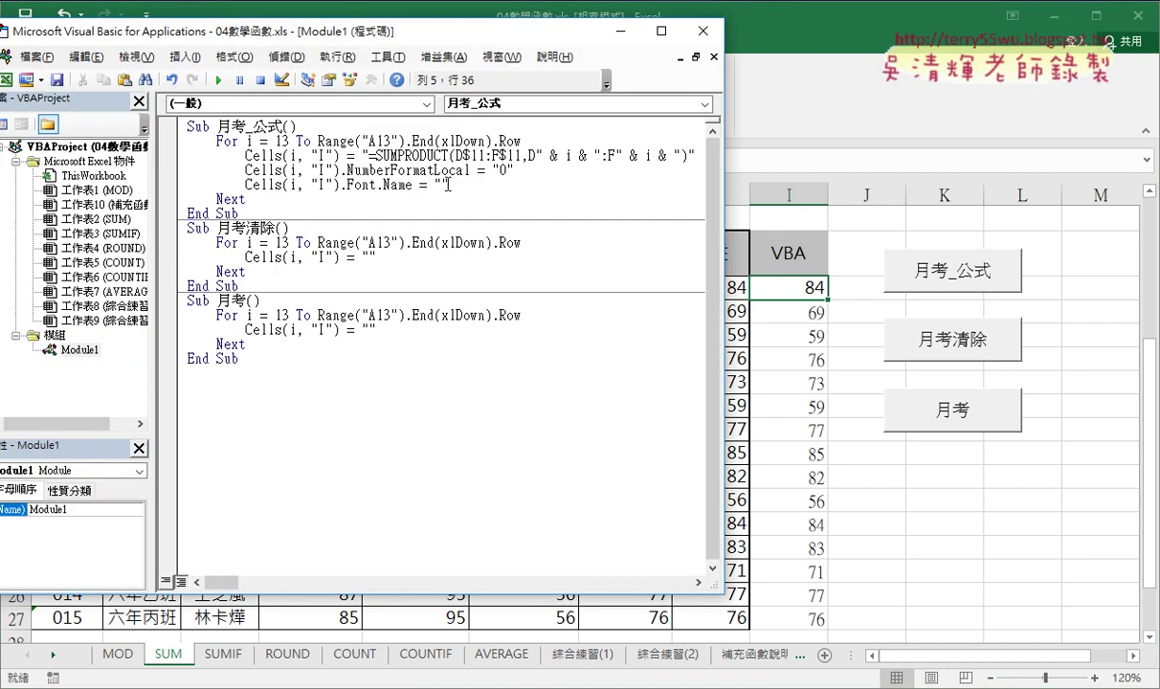
Step: Paste 微軟正黑體 into the Font.Name quotes, then select cell I13 on the worksheet
{"action": "right_click", "coordinate": [417, 170]}
{"action": "left_click", "coordinate": [443, 224]}
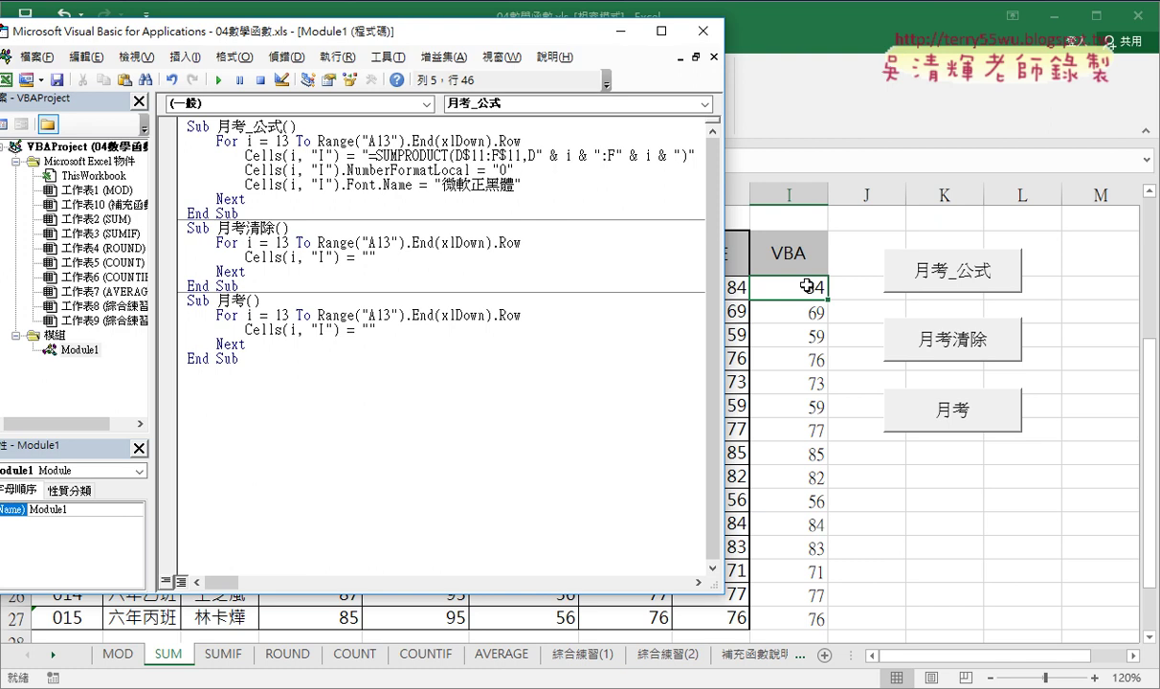
{"action": "left_click", "coordinate": [435, 167]}
{"action": "left_click", "coordinate": [967, 499]}
{"action": "left_click", "coordinate": [793, 287]}
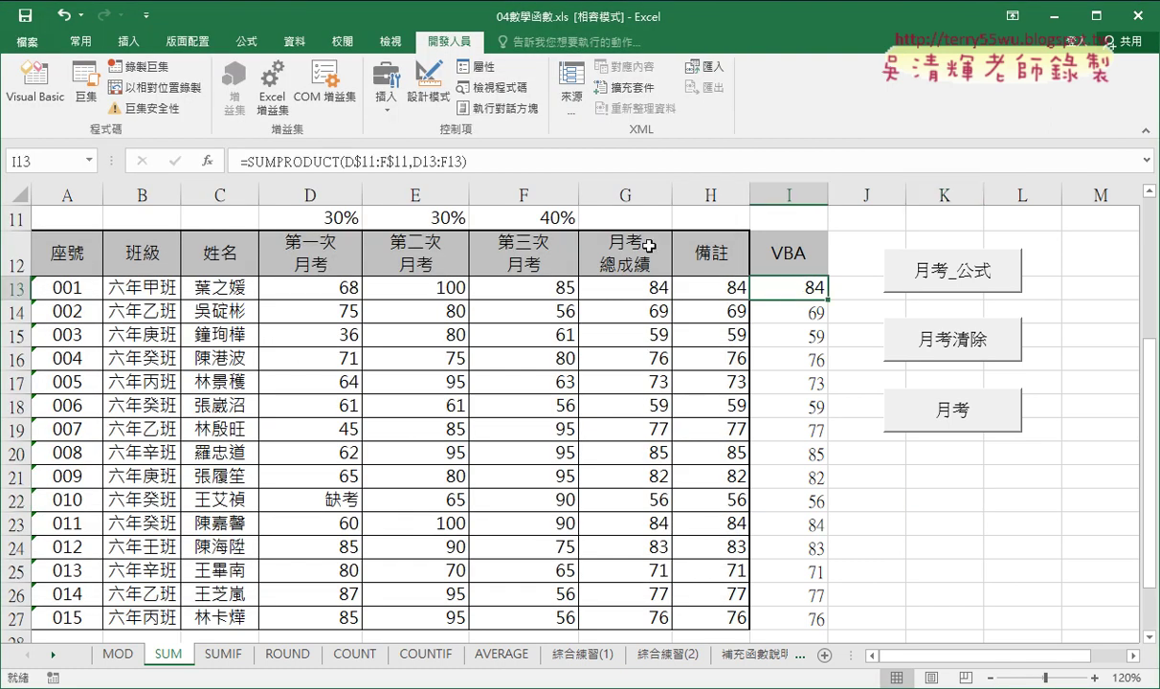
Step: Clear the formatting from cell I13
{"action": "left_click", "coordinate": [80, 41]}
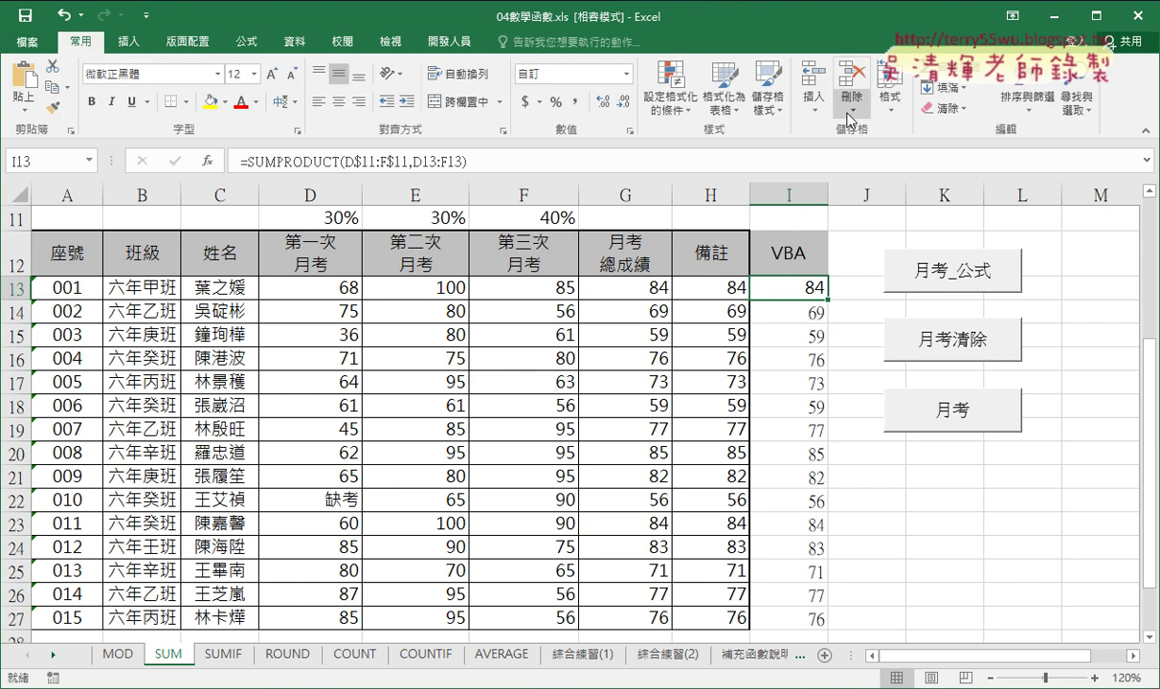
{"action": "left_click", "coordinate": [943, 108]}
{"action": "left_click", "coordinate": [921, 150]}
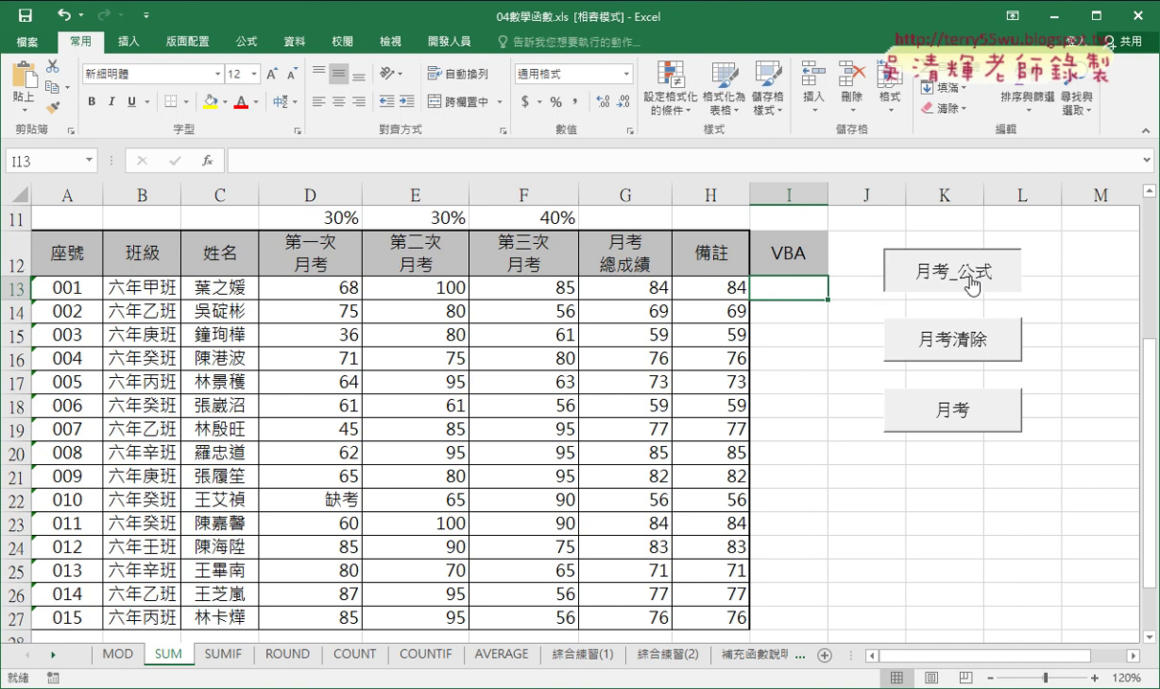
Step: Rerun the 月考_公式 macro and select the filled VBA column results from I13 down
{"action": "left_click", "coordinate": [971, 282]}
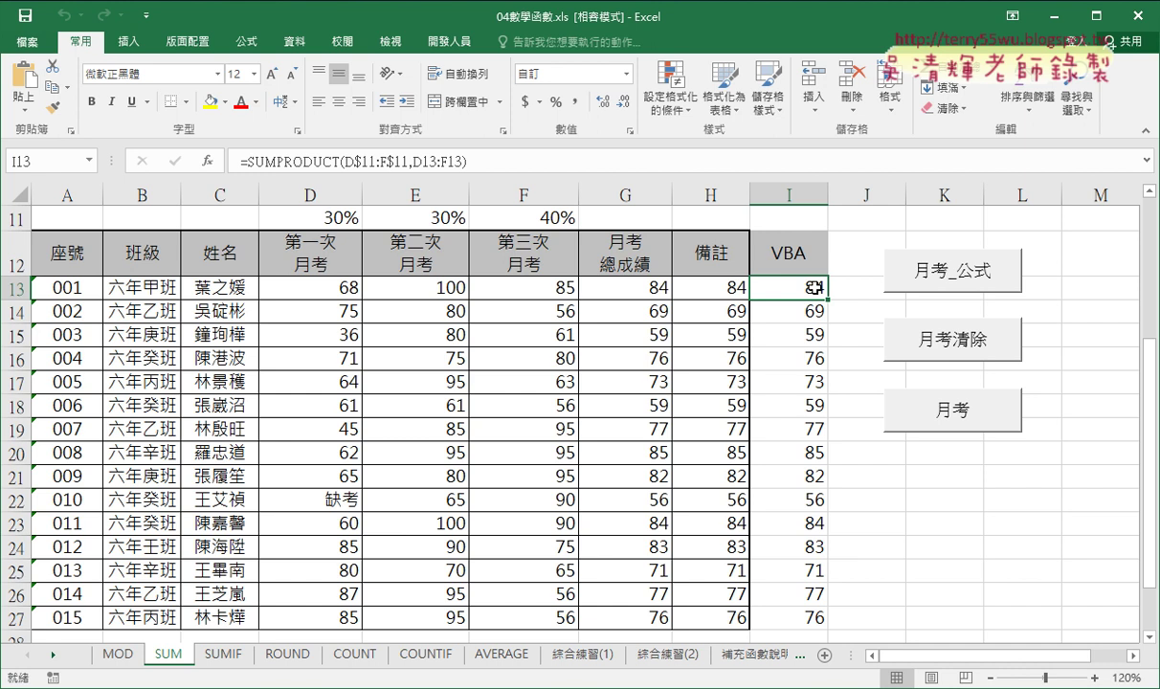
{"action": "left_click", "coordinate": [867, 368]}
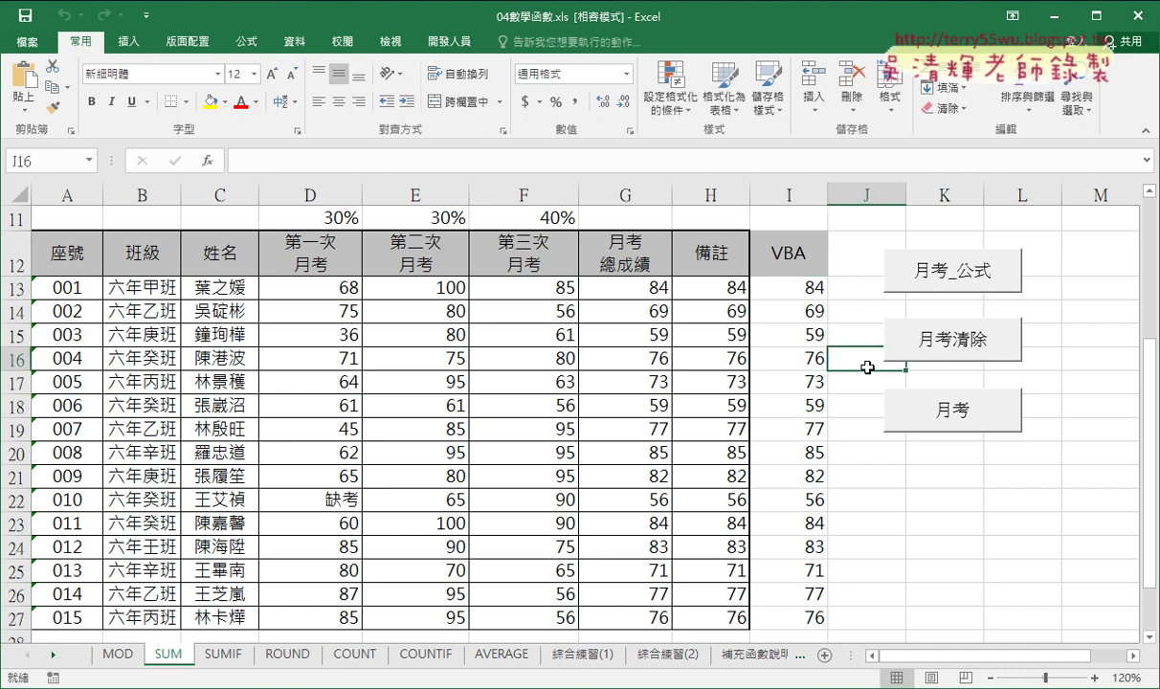
{"action": "left_click_drag", "start_coordinate": [811, 287], "coordinate": [809, 316]}
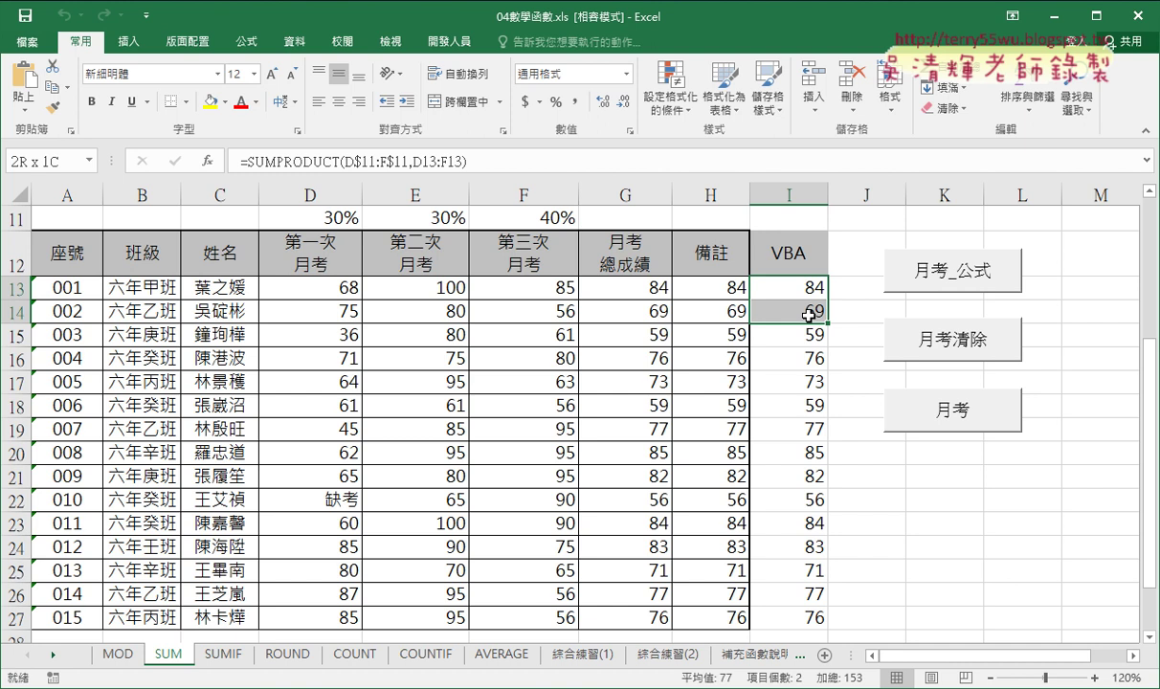
{"action": "left_click_drag", "start_coordinate": [809, 316], "coordinate": [816, 452]}
{"action": "left_click", "coordinate": [829, 475]}
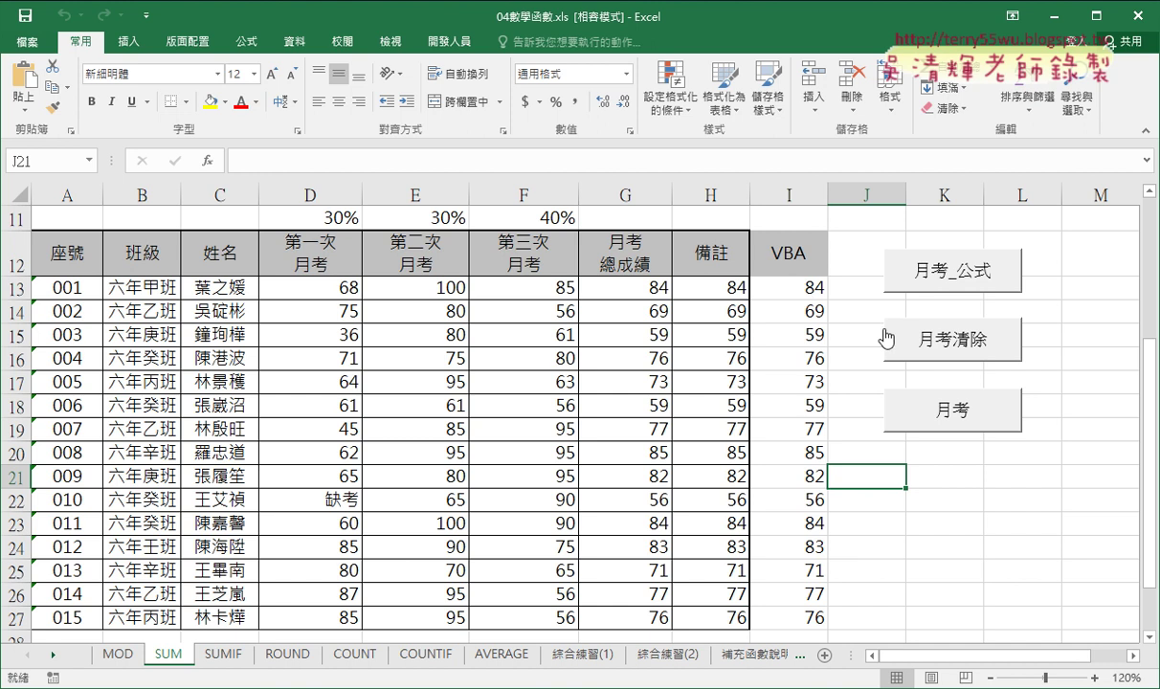
Step: Rerun 月考_公式, check G13's weighted formula, clear the VBA column again, and show 開發人員
{"action": "left_click", "coordinate": [974, 350]}
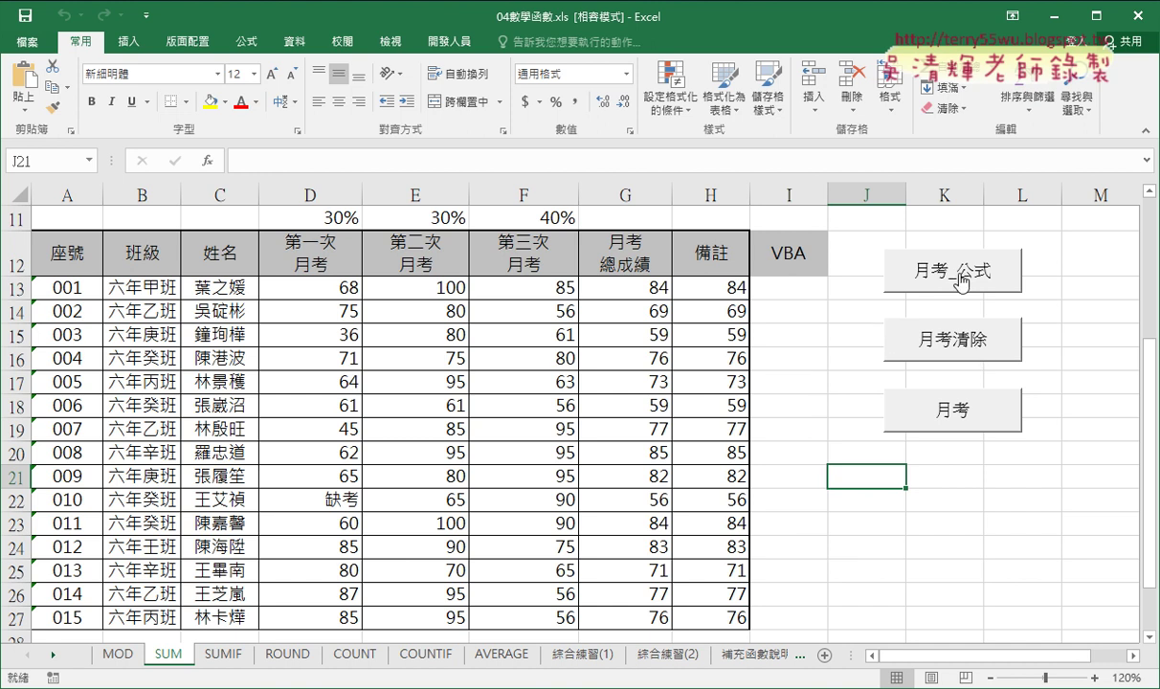
{"action": "left_click", "coordinate": [917, 269]}
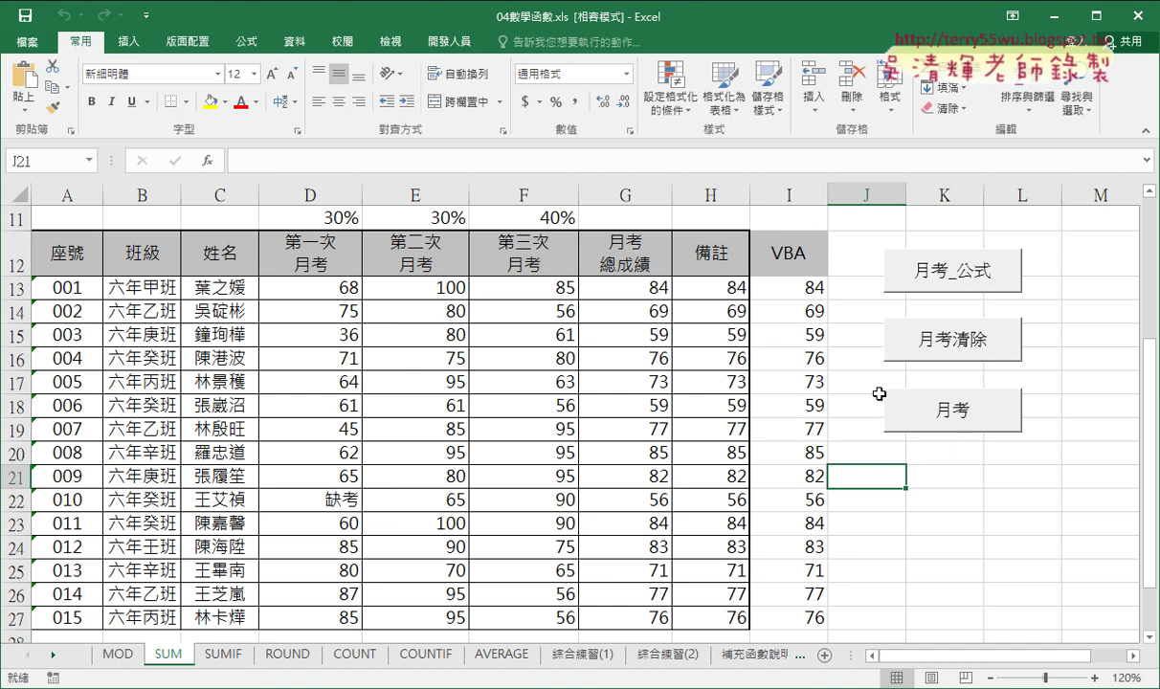
{"action": "left_click", "coordinate": [627, 288]}
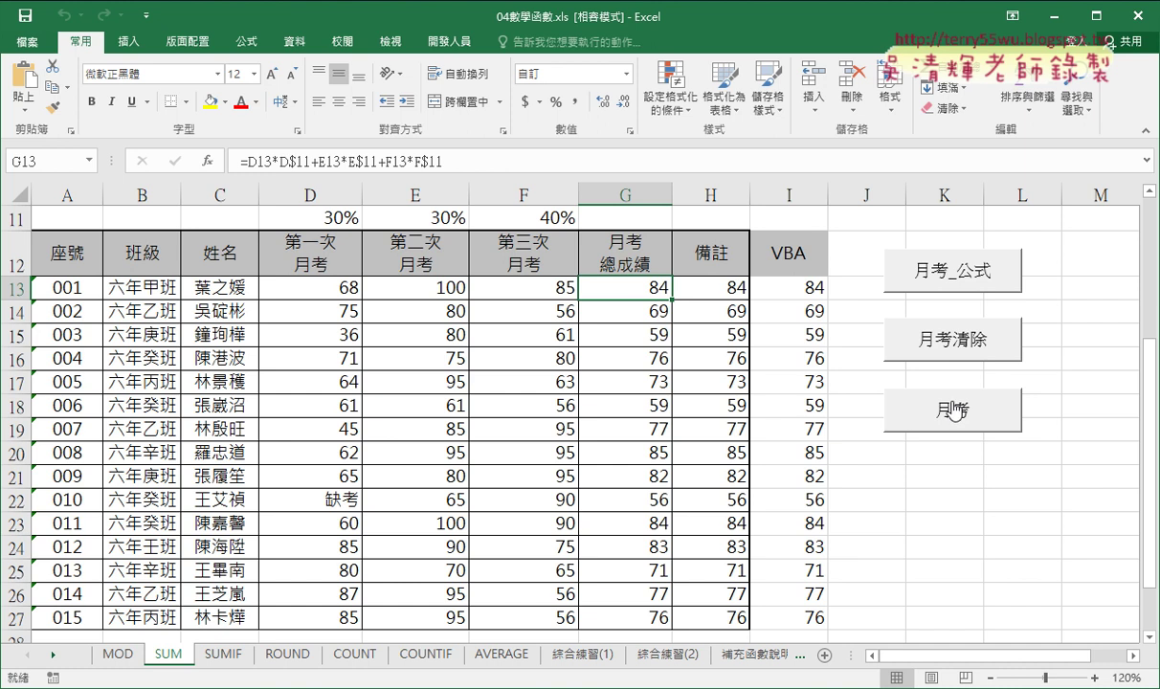
{"action": "left_click", "coordinate": [902, 335]}
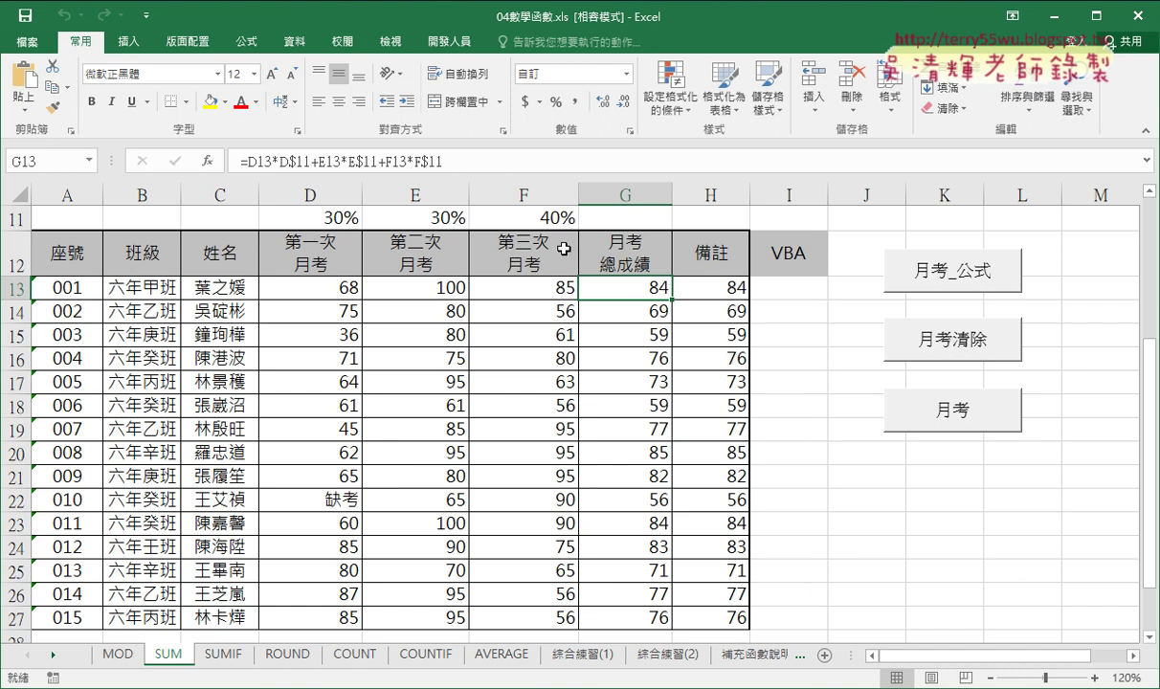
{"action": "left_click", "coordinate": [446, 42]}
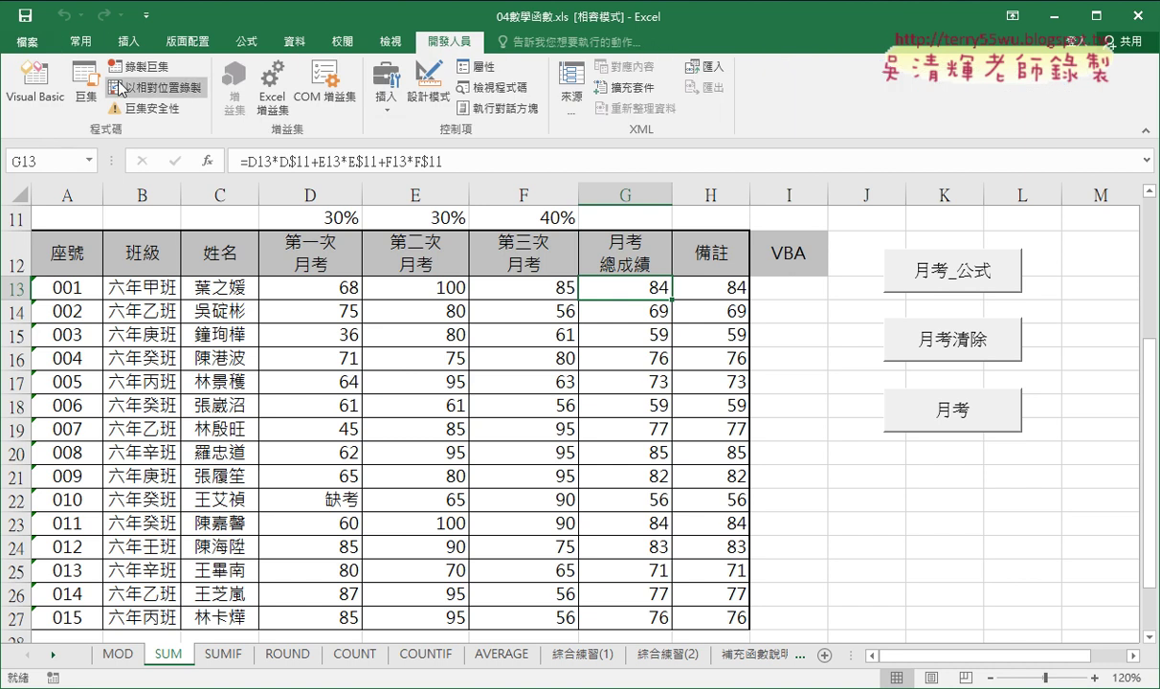
Step: In the 月考 macro, replace the empty string with Cells(i,"D")
{"action": "left_click", "coordinate": [27, 107]}
{"action": "mouse_move", "coordinate": [364, 14]}
{"action": "left_mouse_down"}
{"action": "mouse_move", "coordinate": [381, 242]}
{"action": "mouse_move", "coordinate": [397, 217]}
{"action": "left_mouse_up"}
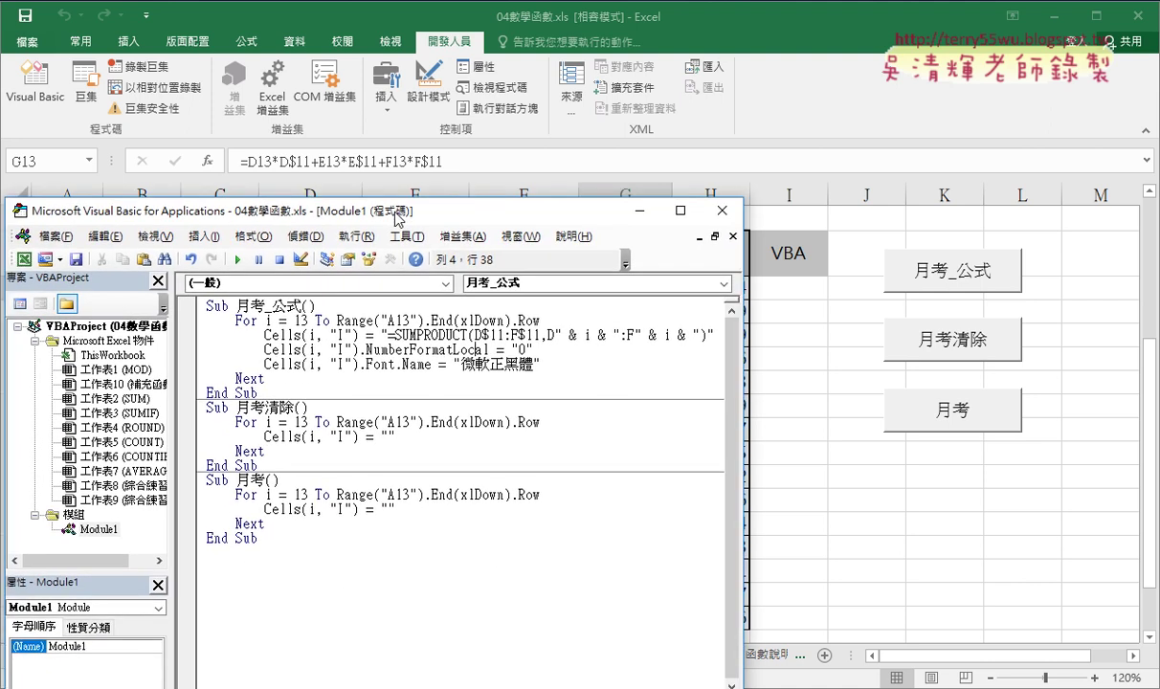
{"action": "double_click", "coordinate": [389, 508]}
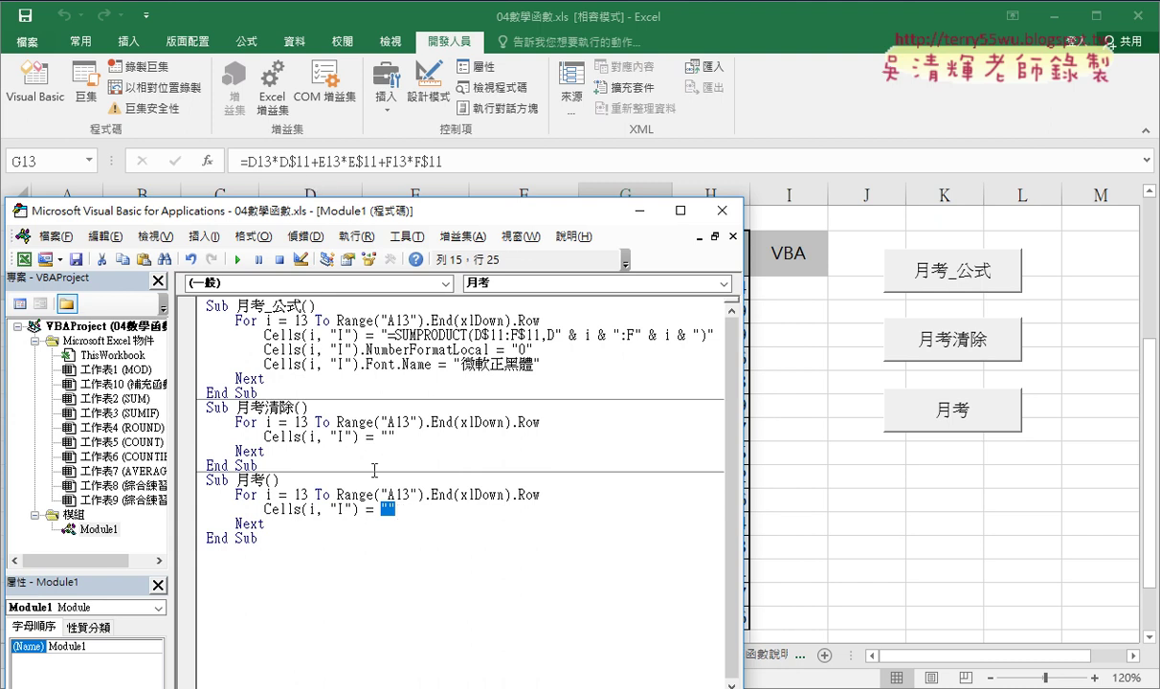
{"action": "key", "text": "Delete"}
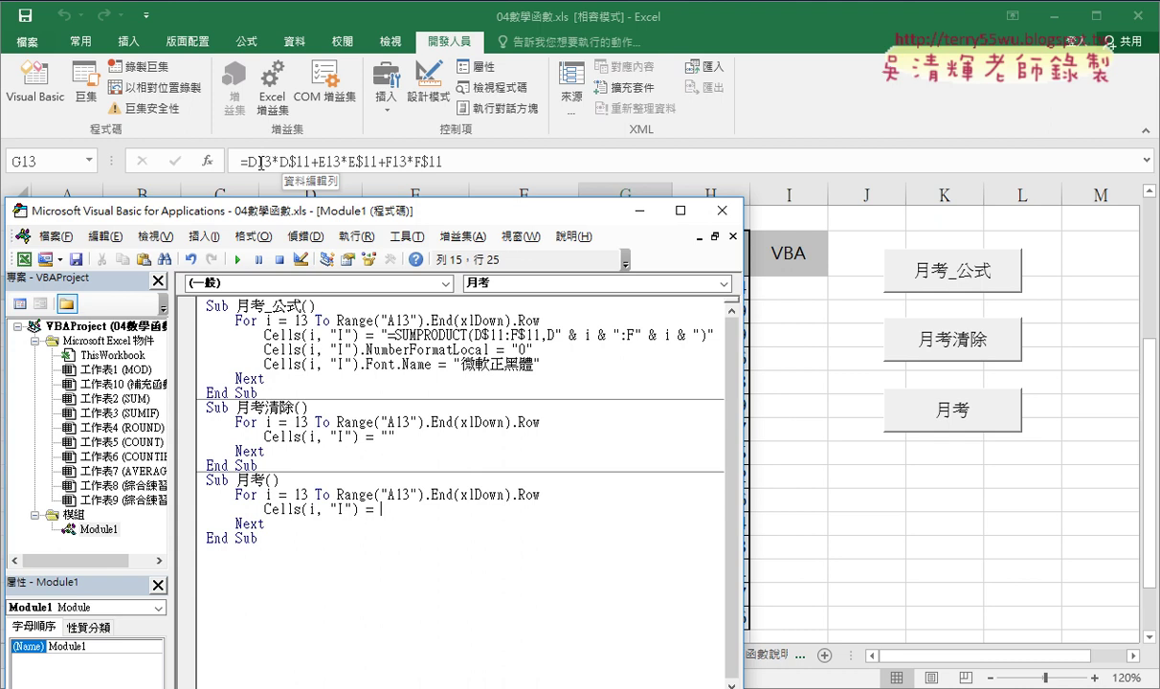
{"action": "type", "text": "ce"}
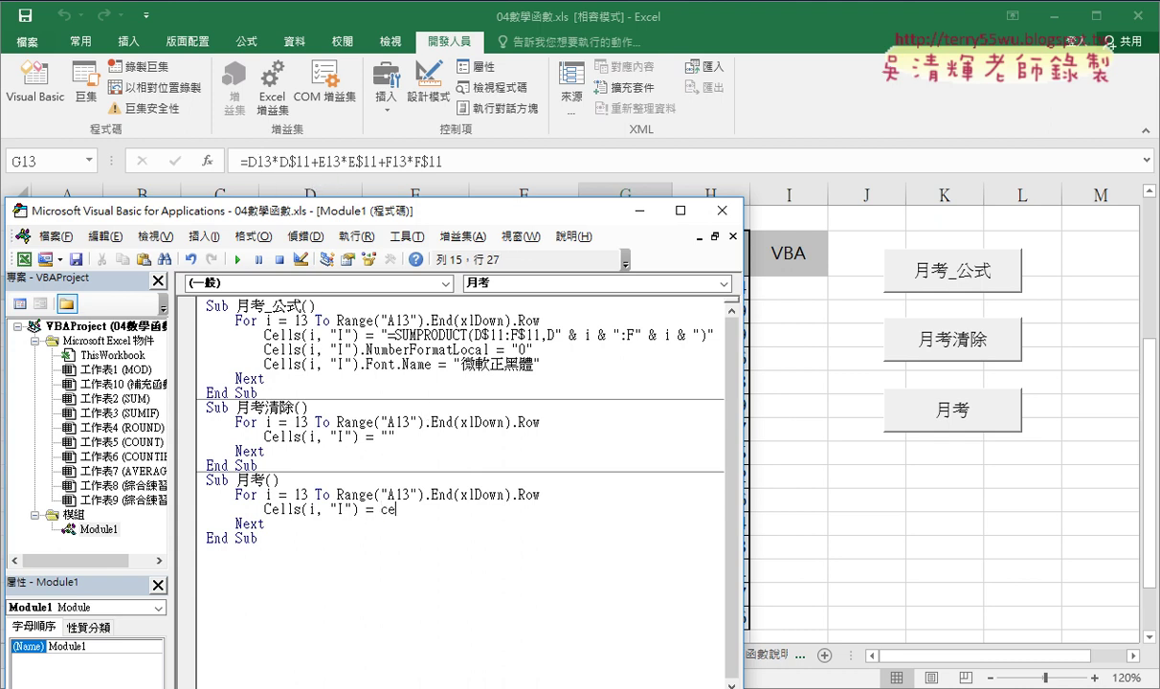
{"action": "type", "text": "lls"}
{"action": "type", "text": "("}
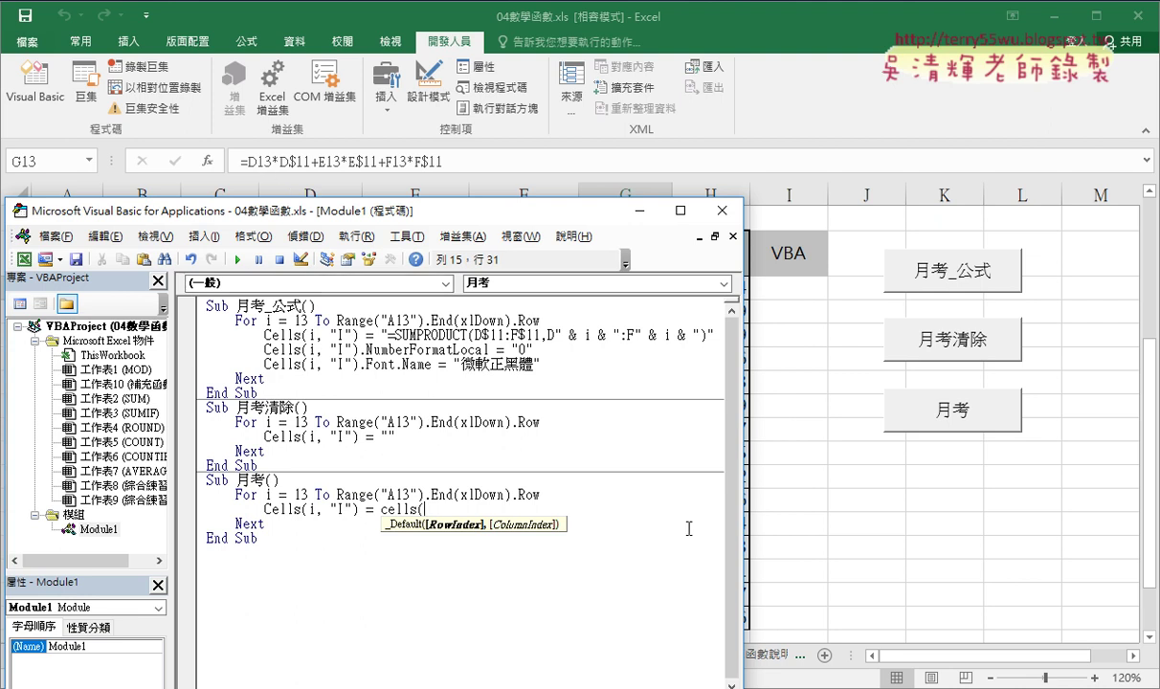
{"action": "type", "text": "i"}
{"action": "type", "text": ",\""}
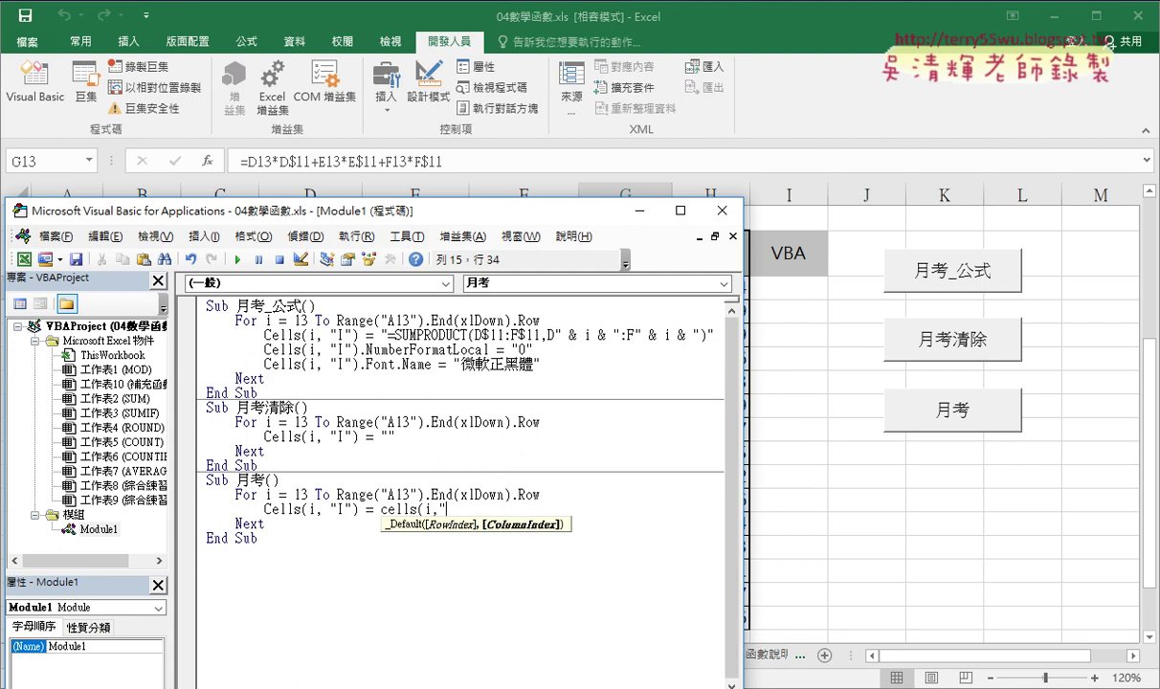
{"action": "type", "text": "D\""}
{"action": "type", "text": ")"}
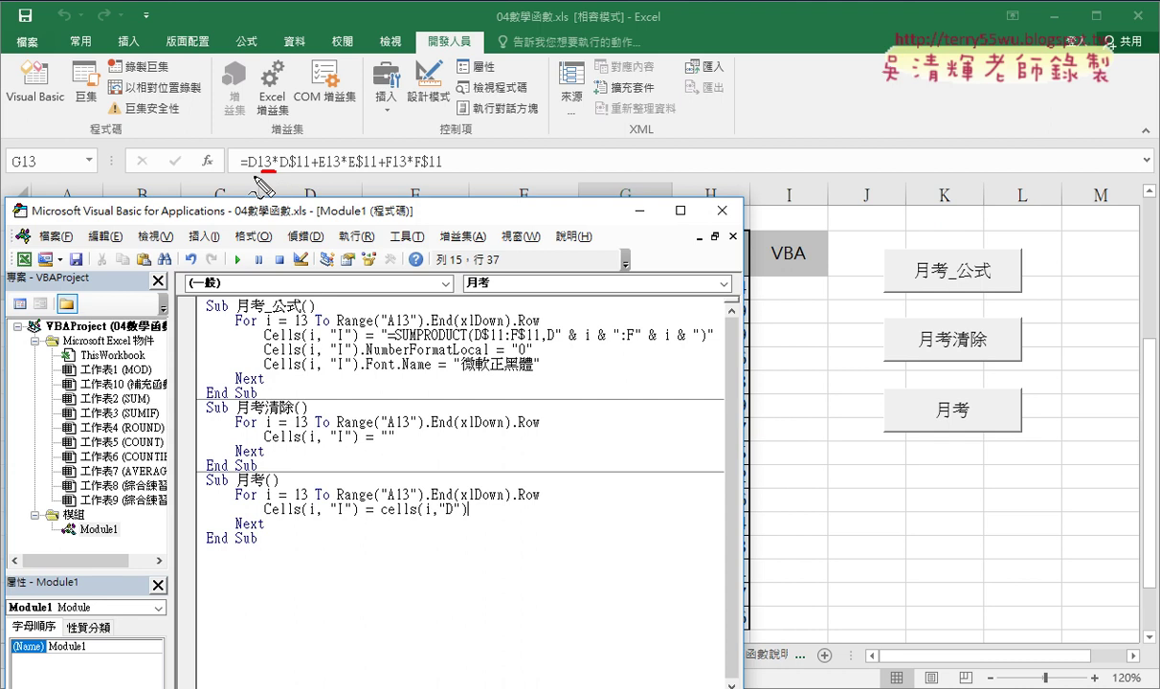
Step: Append *Range("D11") to the Cells(i, "D") term and widen the code editor
{"action": "mouse_move", "coordinate": [256, 174]}
{"action": "left_mouse_down"}
{"action": "mouse_move", "coordinate": [273, 173]}
{"action": "mouse_move", "coordinate": [258, 178]}
{"action": "left_mouse_up"}
{"action": "left_click_drag", "start_coordinate": [266, 122], "coordinate": [276, 173]}
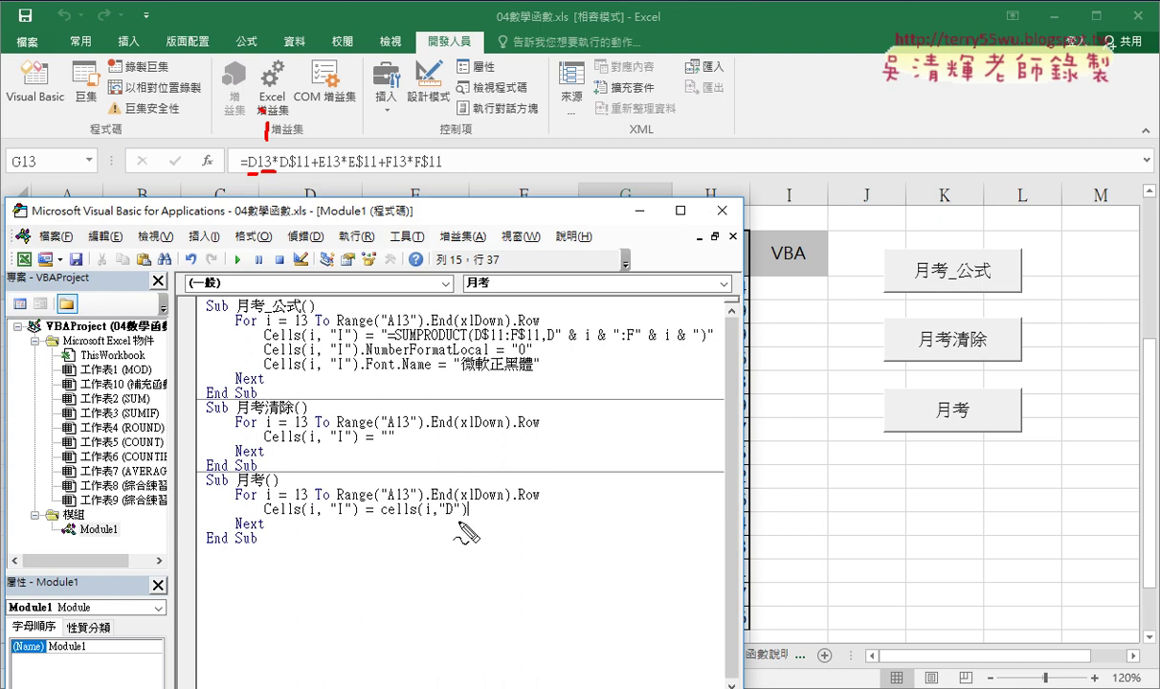
{"action": "left_click_drag", "start_coordinate": [461, 519], "coordinate": [389, 513]}
{"action": "mouse_move", "coordinate": [259, 176]}
{"action": "left_mouse_down"}
{"action": "mouse_move", "coordinate": [407, 487]}
{"action": "mouse_move", "coordinate": [424, 443]}
{"action": "left_mouse_up"}
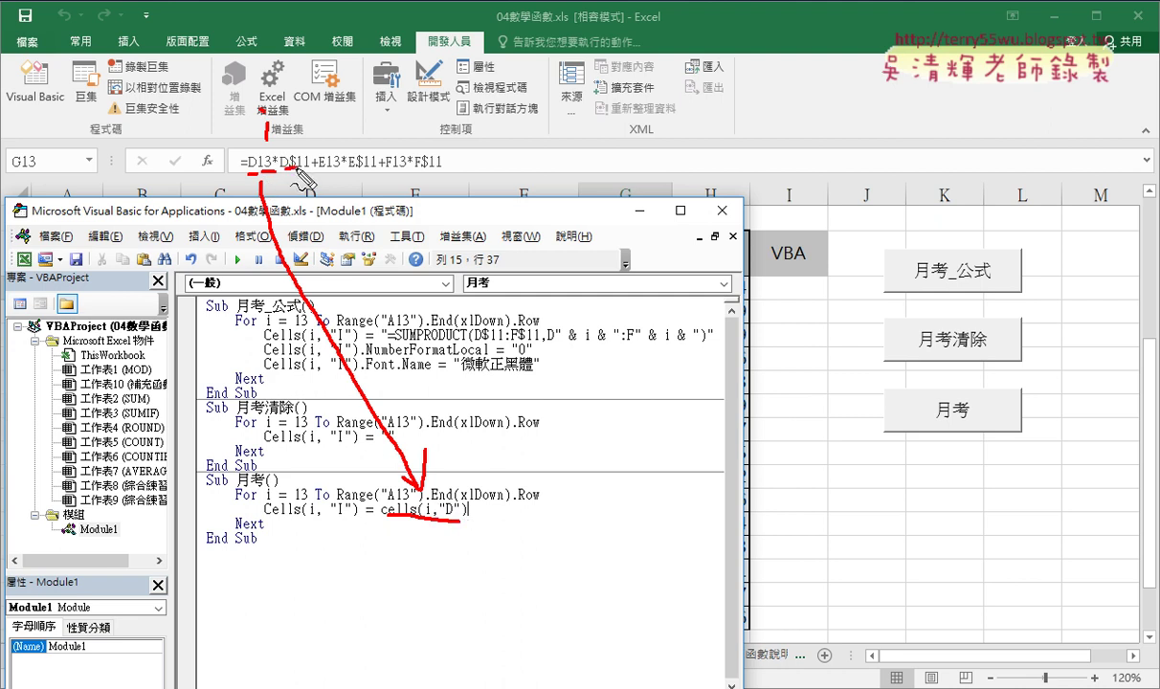
{"action": "left_click_drag", "start_coordinate": [281, 170], "coordinate": [307, 170]}
{"action": "key", "text": "Escape"}
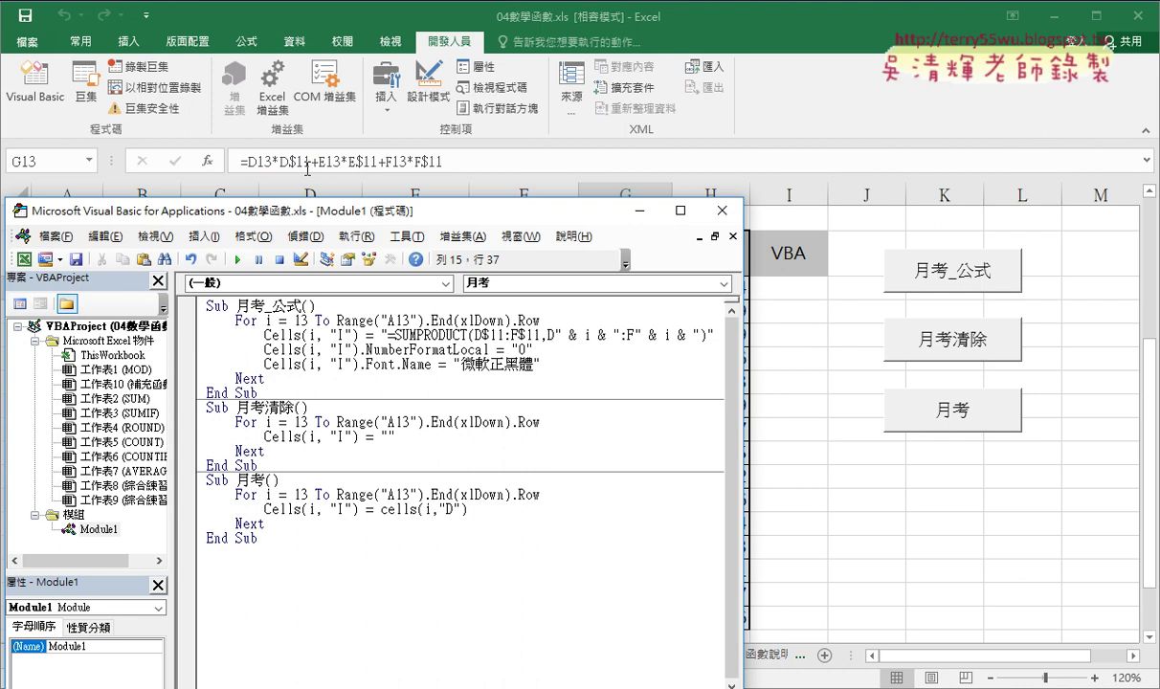
{"action": "type", "text": "*"}
{"action": "type", "text": "ra"}
{"action": "type", "text": "nge("}
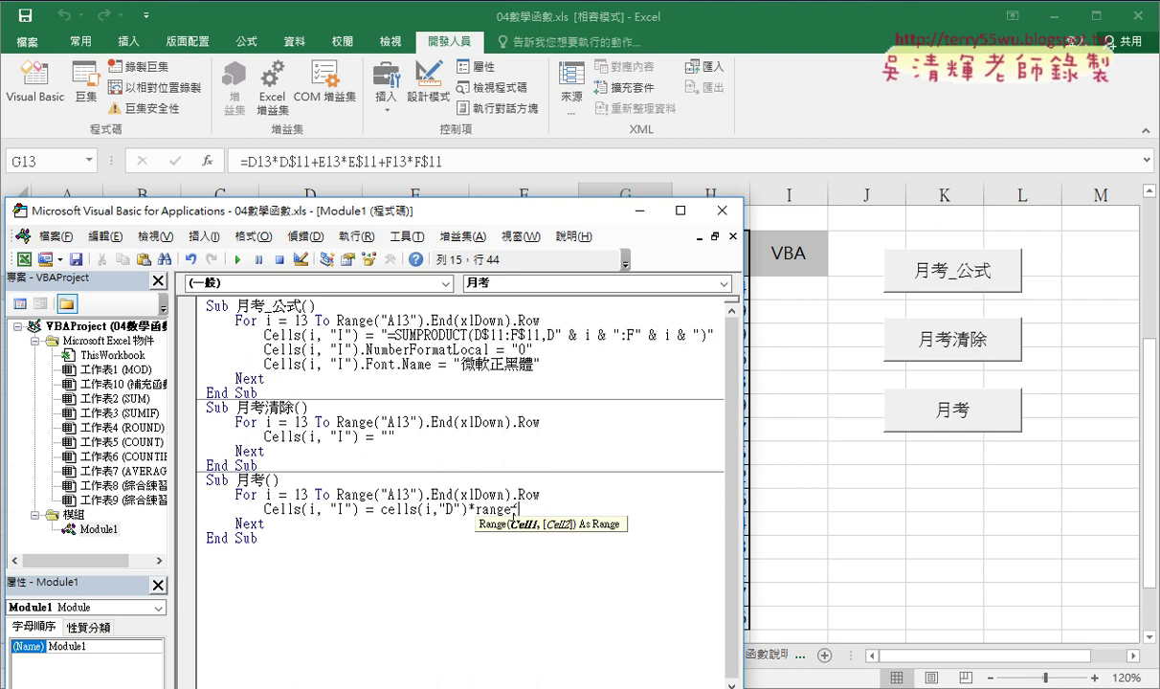
{"action": "type", "text": "\"D11"}
{"action": "type", "text": "\")"}
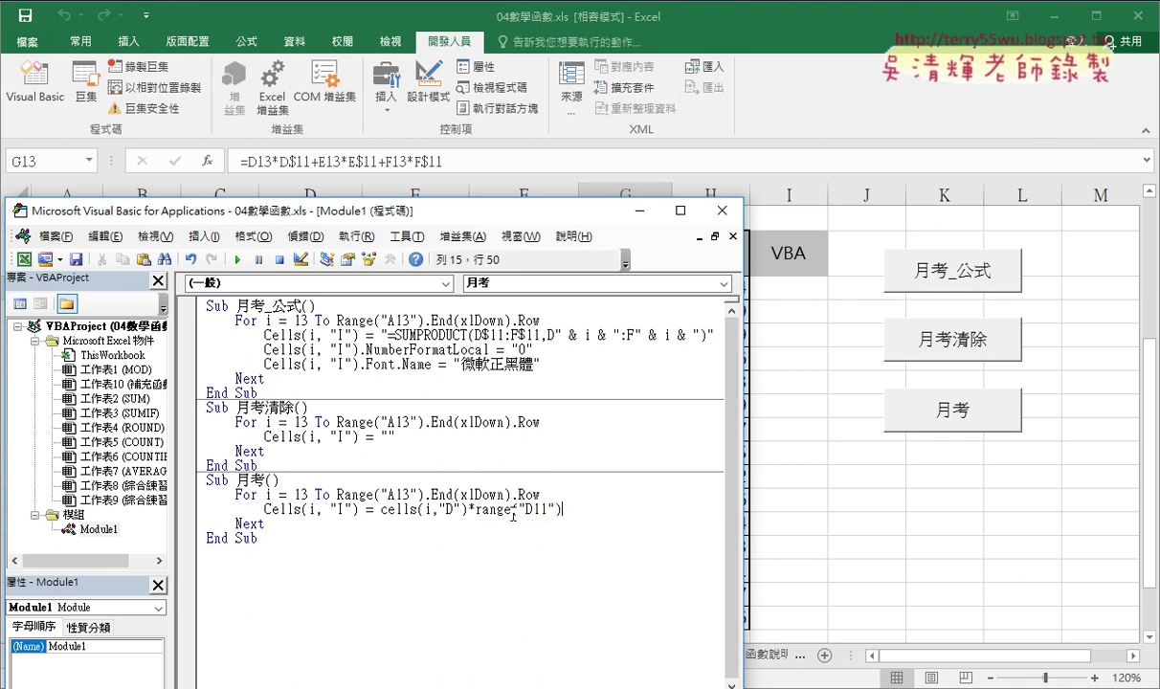
{"action": "left_click", "coordinate": [488, 551]}
{"action": "left_click_drag", "start_coordinate": [586, 510], "coordinate": [383, 510]}
{"action": "key", "text": "ctrl+c"}
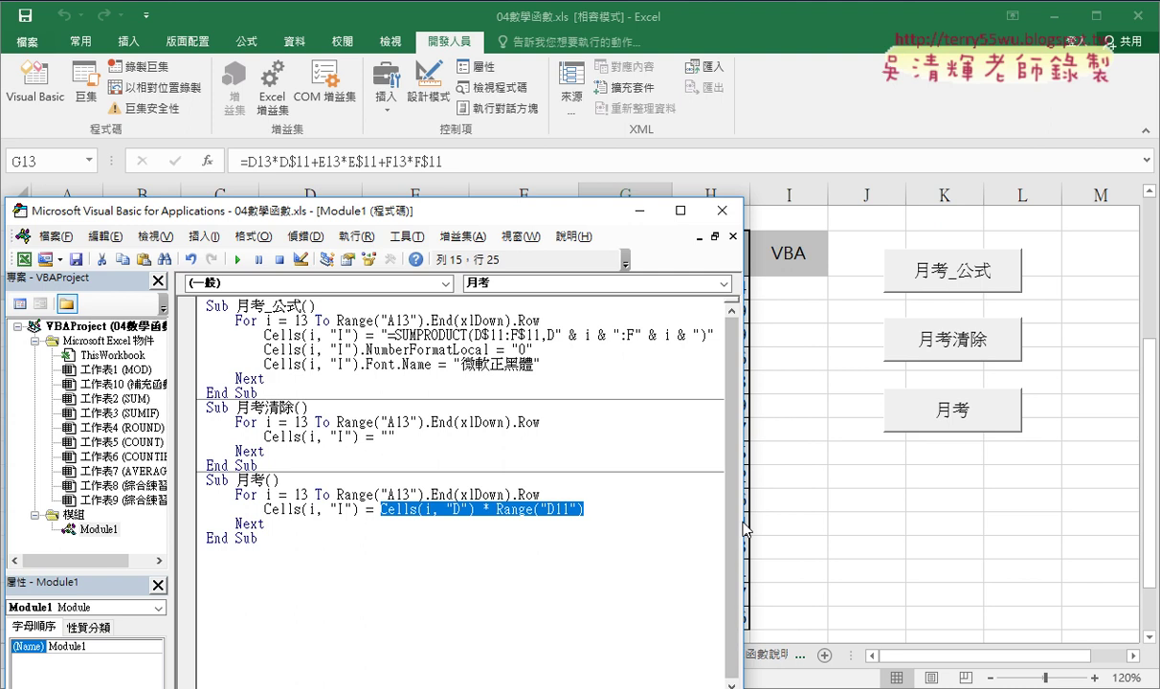
{"action": "left_click_drag", "start_coordinate": [747, 521], "coordinate": [893, 521]}
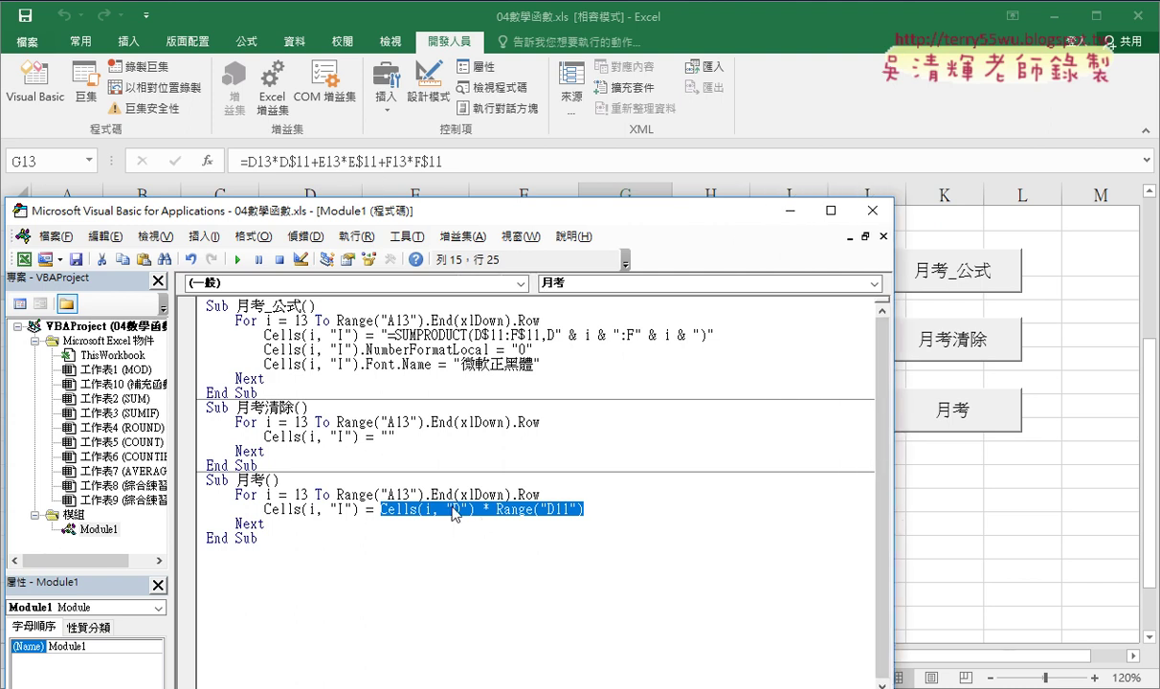
Step: Add a second term + Cells(i, "E") * Range("E11") to the 月考 formula
{"action": "right_click", "coordinate": [573, 508]}
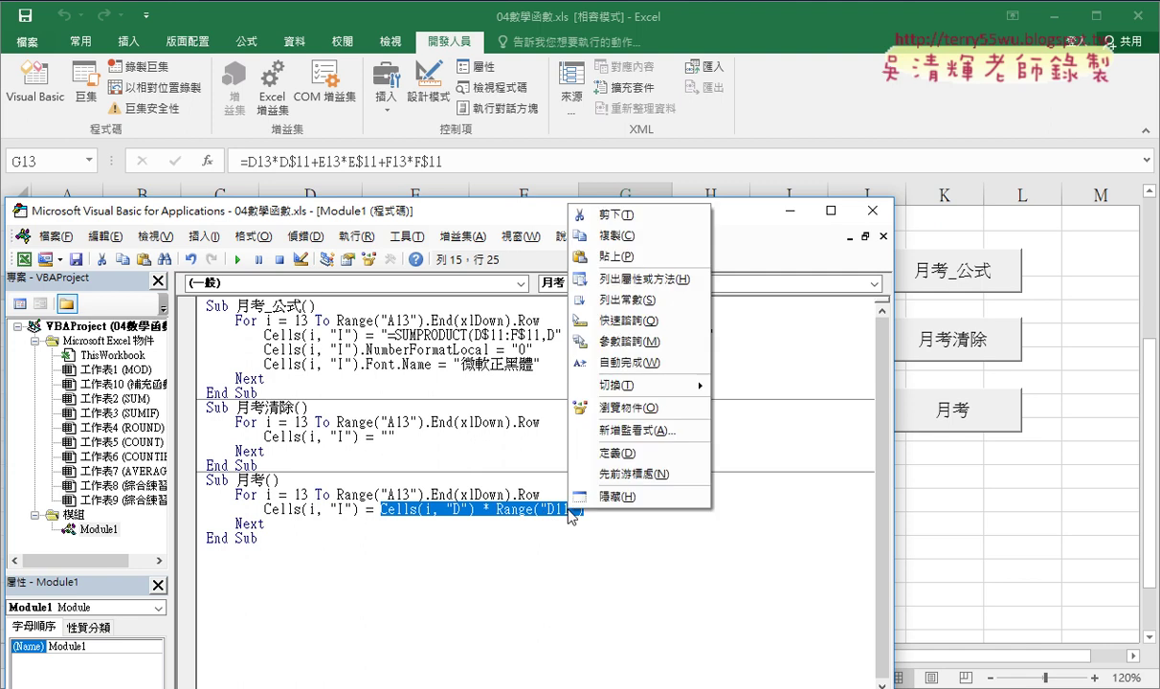
{"action": "left_click", "coordinate": [615, 235]}
{"action": "left_click", "coordinate": [618, 509]}
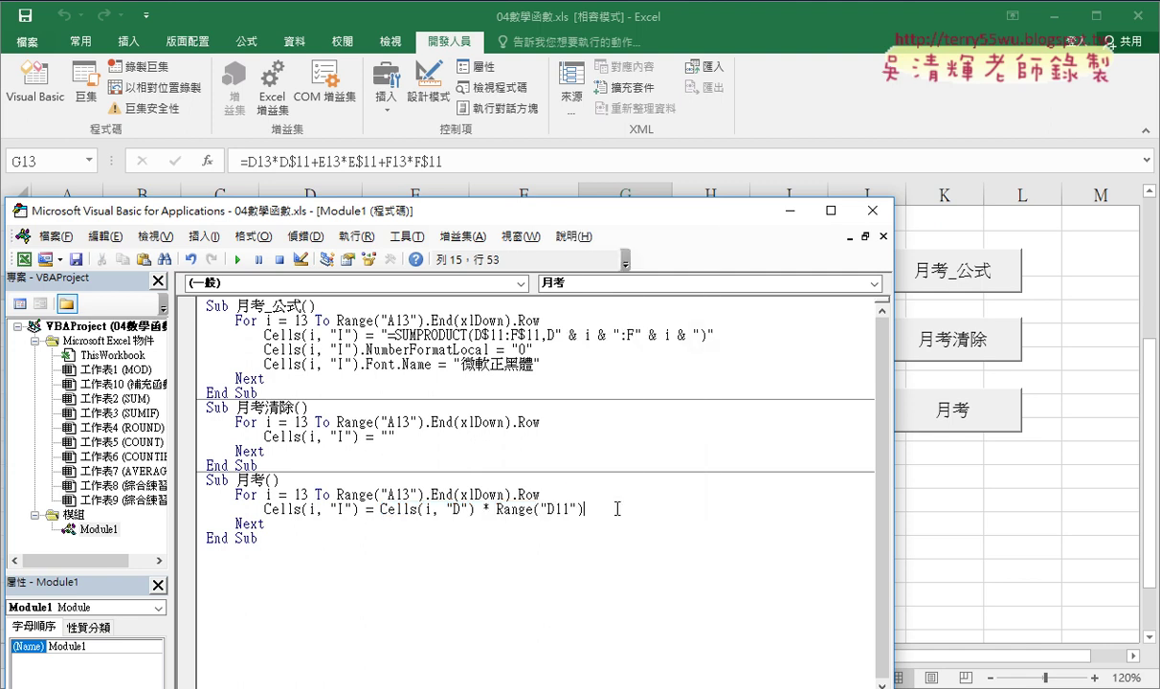
{"action": "type", "text": "+"}
{"action": "key", "text": "ctrl+v"}
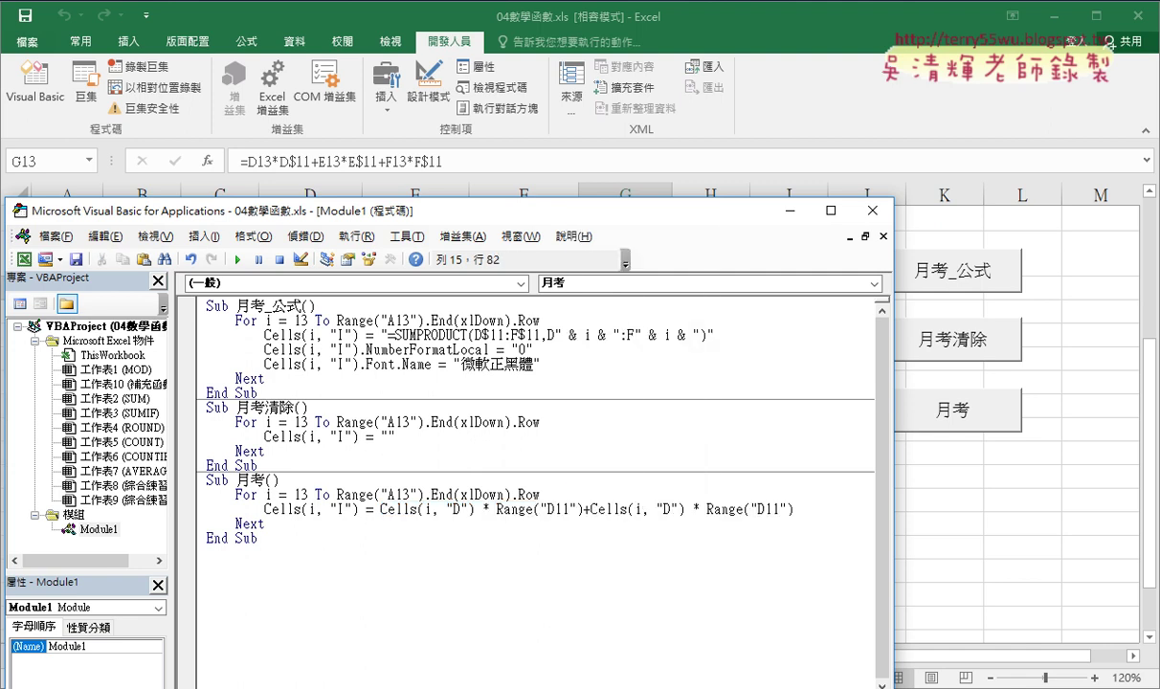
{"action": "double_click", "coordinate": [666, 509]}
{"action": "type", "text": "E"}
{"action": "double_click", "coordinate": [762, 509]}
{"action": "type", "text": "E"}
Step: Add a third term + Cells(i, "F") * Range("F11") to the formula
{"action": "left_click_drag", "start_coordinate": [834, 510], "coordinate": [585, 514]}
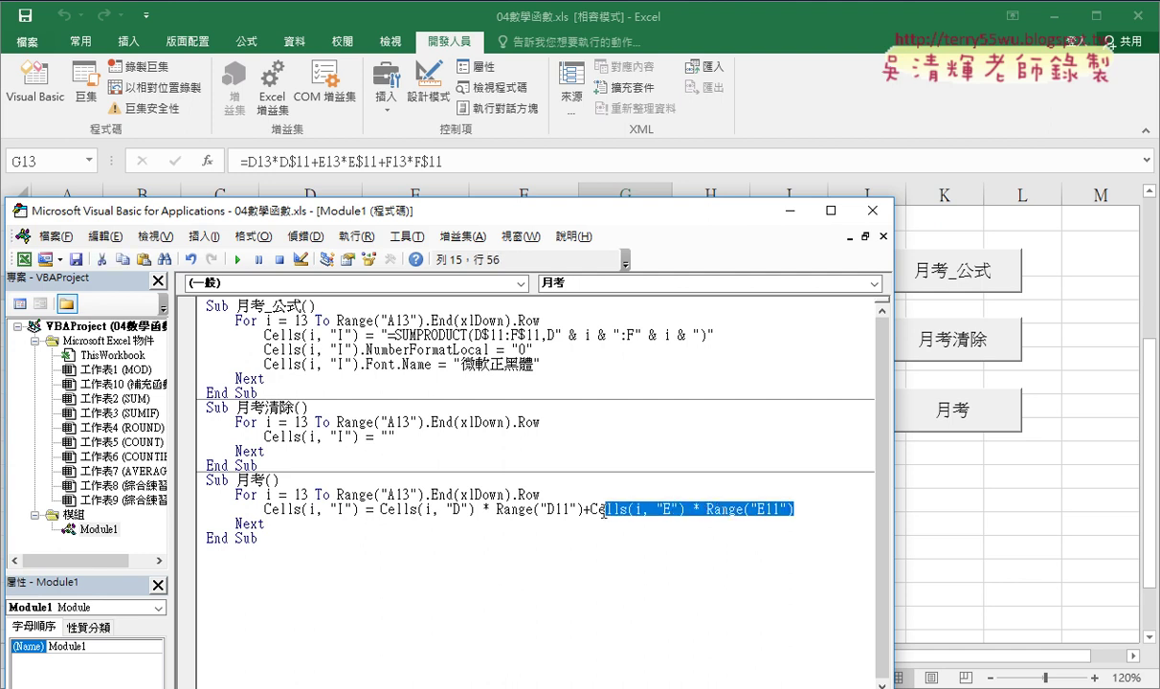
{"action": "key", "text": "ctrl+c"}
{"action": "left_click", "coordinate": [813, 511]}
{"action": "key", "text": "ctrl+v"}
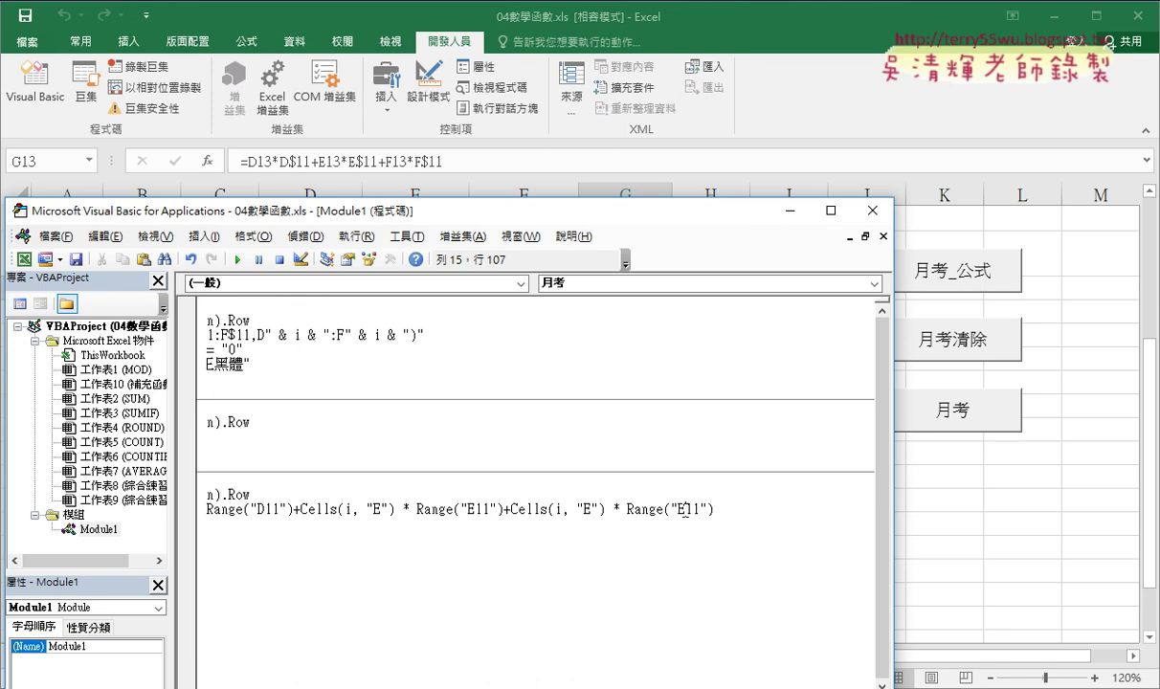
{"action": "left_click_drag", "start_coordinate": [677, 510], "coordinate": [683, 515]}
{"action": "type", "text": "F"}
{"action": "key", "text": "Left"}
{"action": "key", "text": "Left"}
{"action": "key", "text": "Left"}
{"action": "key", "text": "BackSpace"}
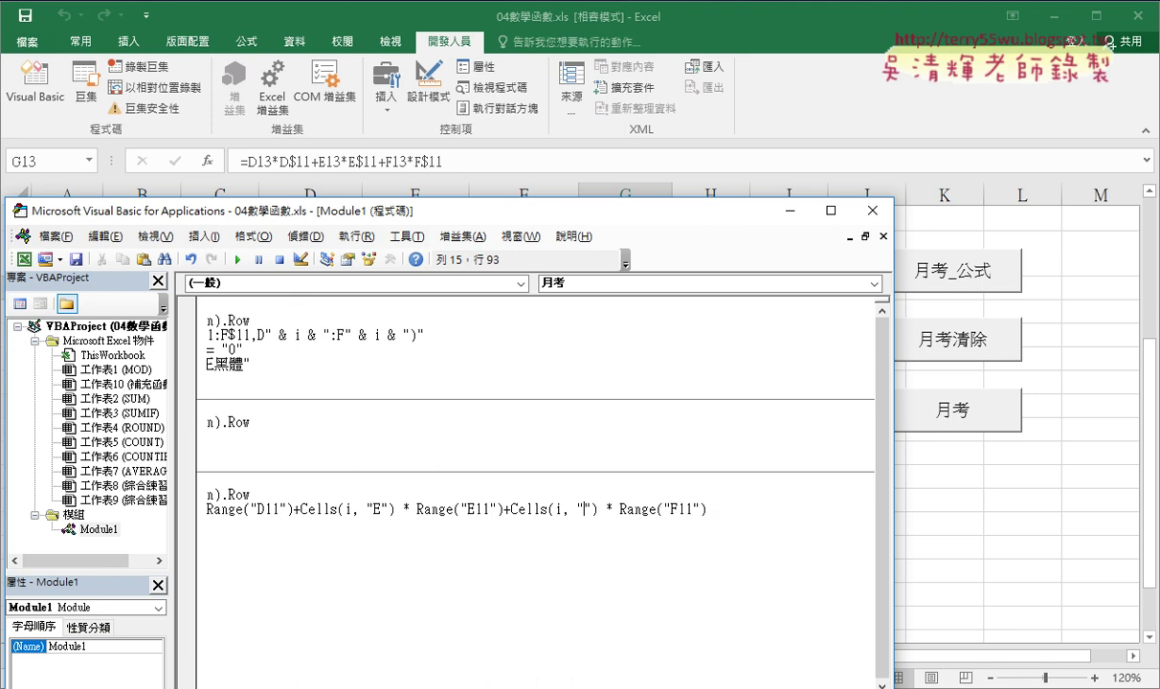
{"action": "type", "text": "F"}
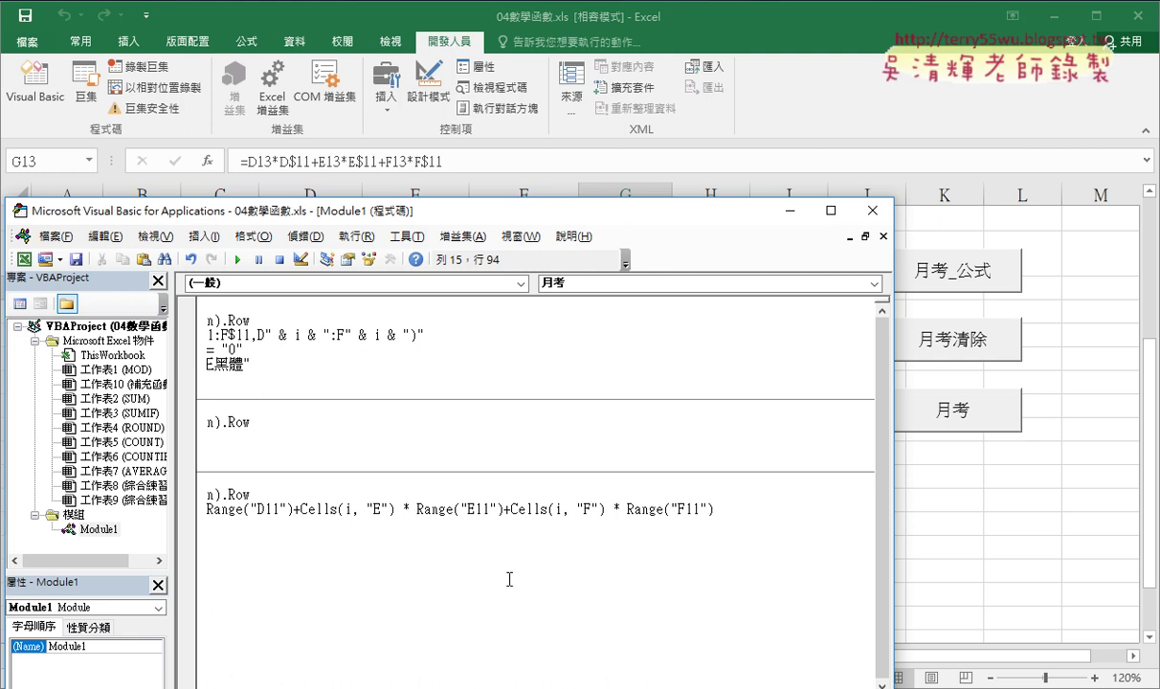
Step: Move and widen the VBA editor and collapse the Project/Properties panes so code lines show in full
{"action": "left_click_drag", "start_coordinate": [635, 217], "coordinate": [783, 196]}
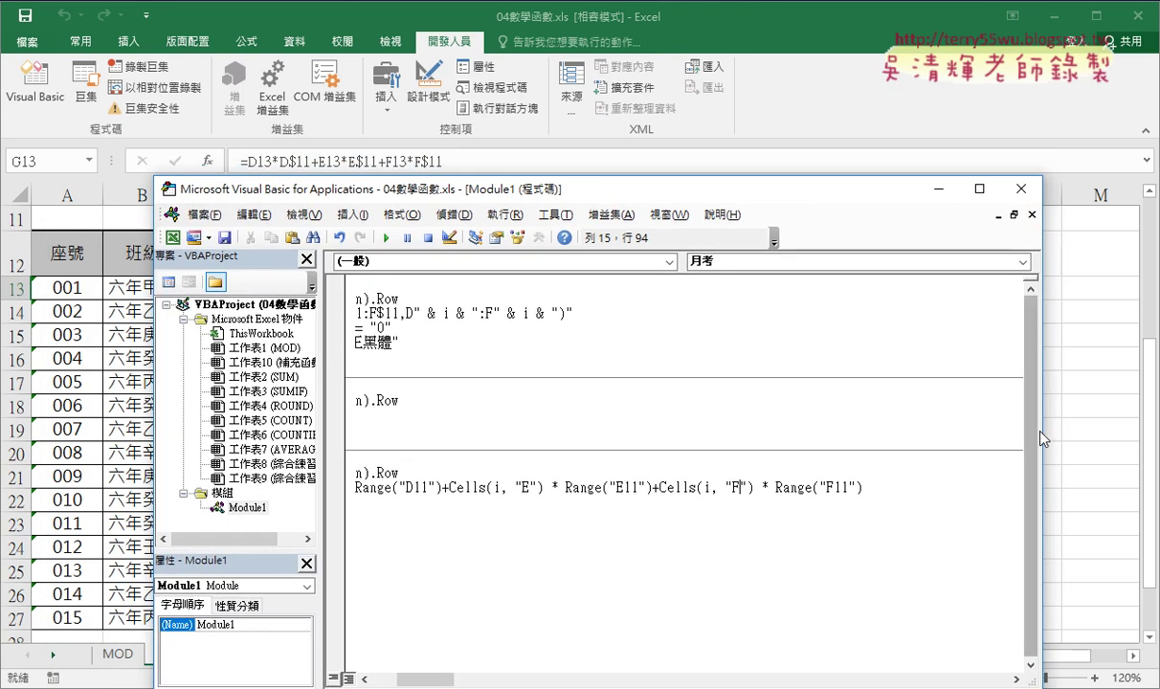
{"action": "left_click_drag", "start_coordinate": [1042, 432], "coordinate": [1148, 432]}
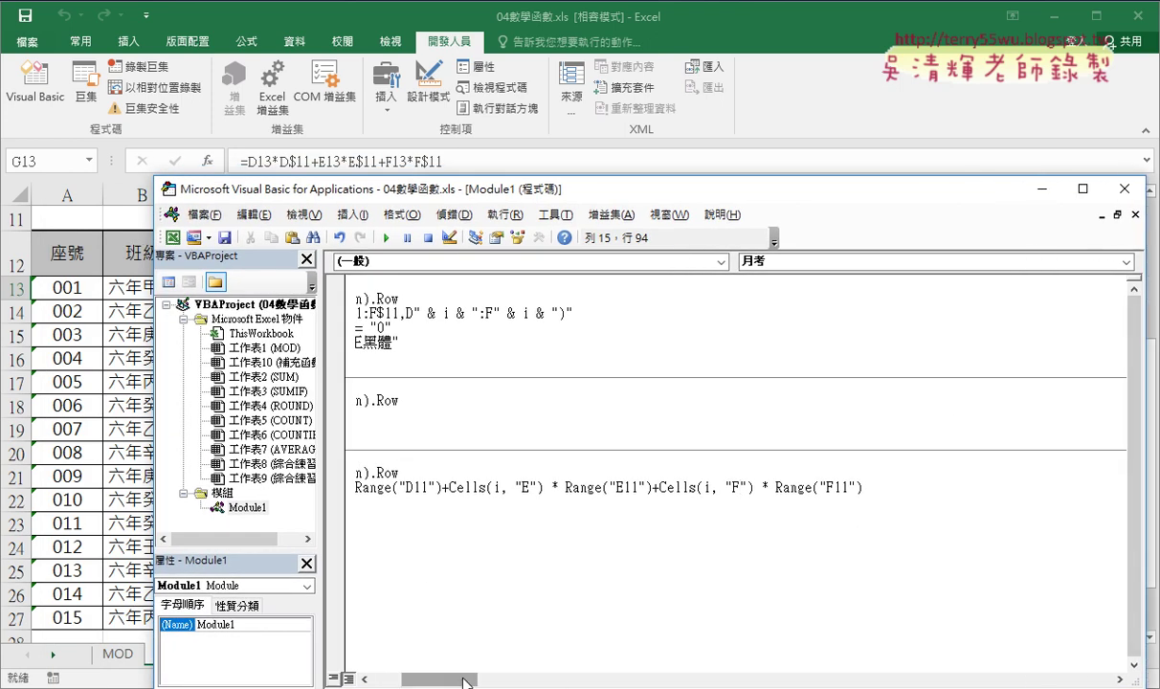
{"action": "left_click_drag", "start_coordinate": [468, 680], "coordinate": [422, 682]}
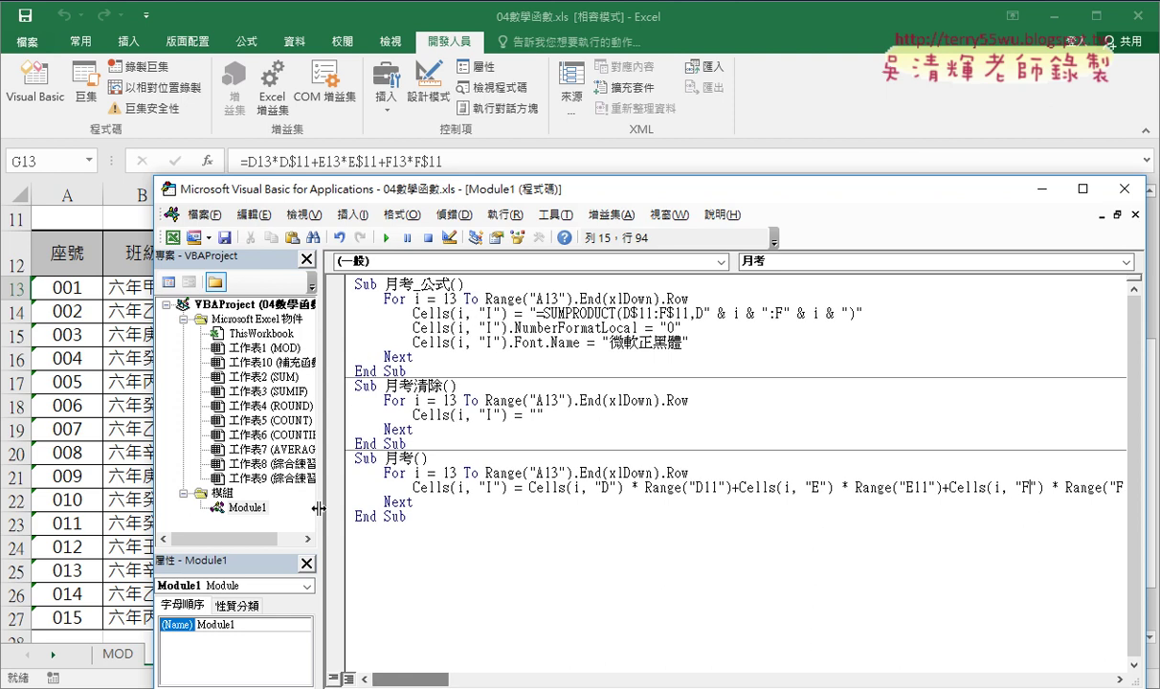
{"action": "left_click_drag", "start_coordinate": [320, 479], "coordinate": [170, 490]}
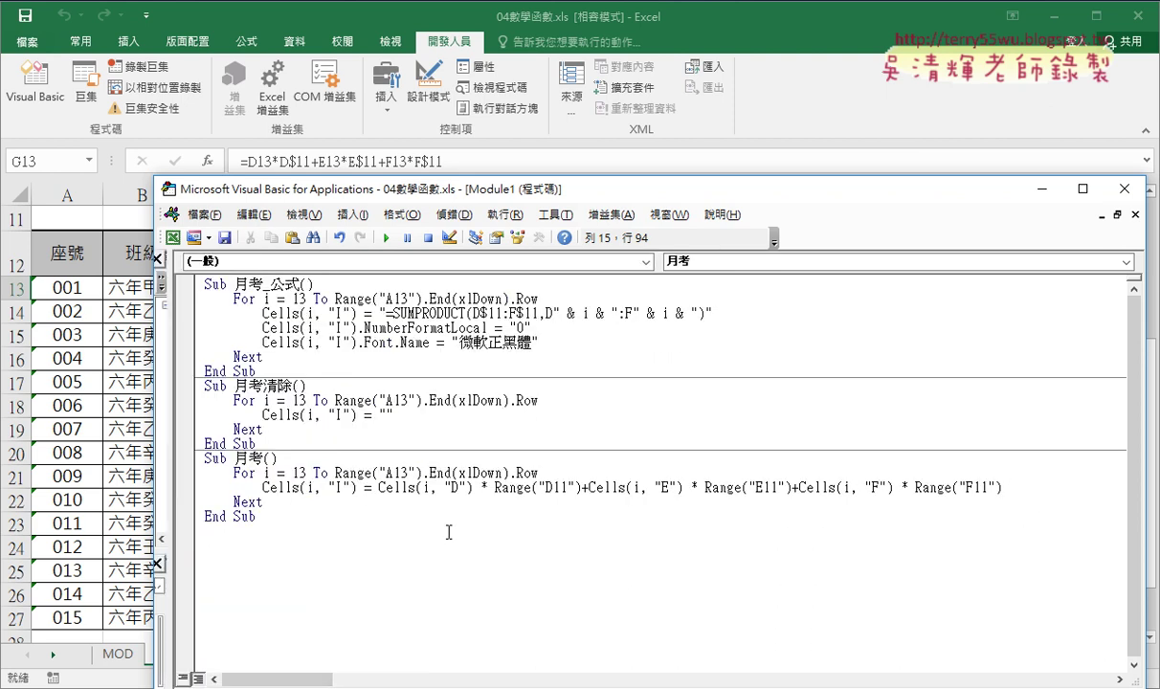
{"action": "left_click_drag", "start_coordinate": [368, 196], "coordinate": [307, 201]}
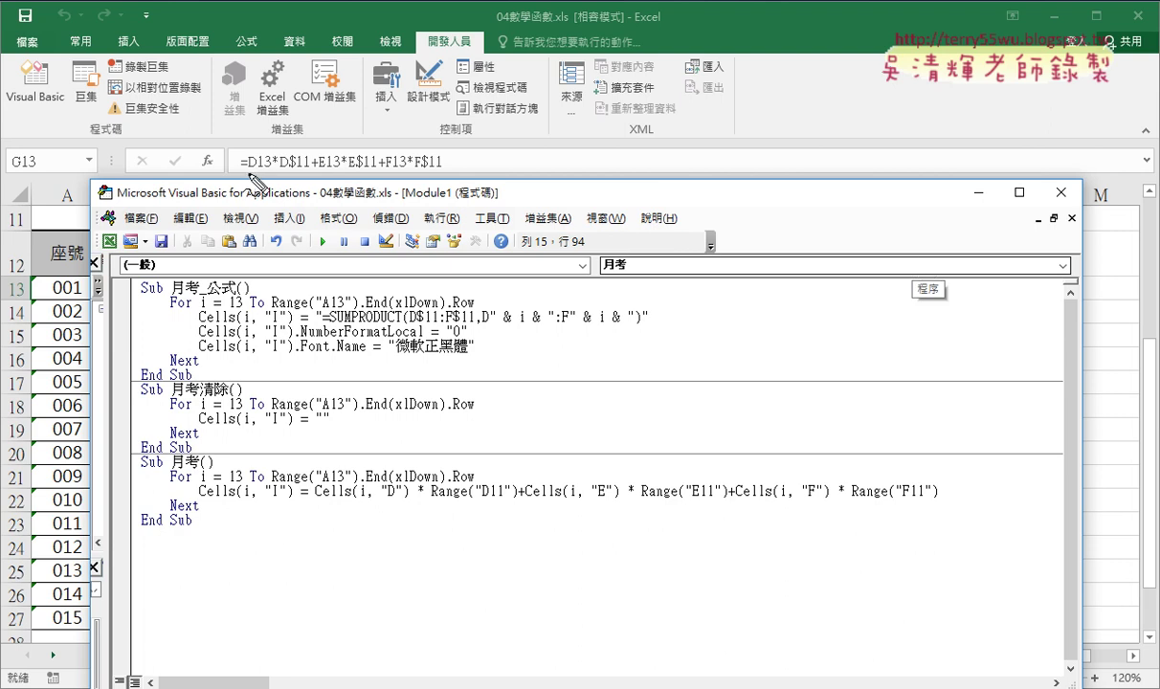
{"action": "mouse_move", "coordinate": [237, 173]}
{"action": "left_mouse_down"}
{"action": "mouse_move", "coordinate": [251, 173]}
{"action": "mouse_move", "coordinate": [269, 370]}
{"action": "mouse_move", "coordinate": [297, 478]}
{"action": "left_mouse_up"}
{"action": "left_click_drag", "start_coordinate": [229, 177], "coordinate": [233, 174]}
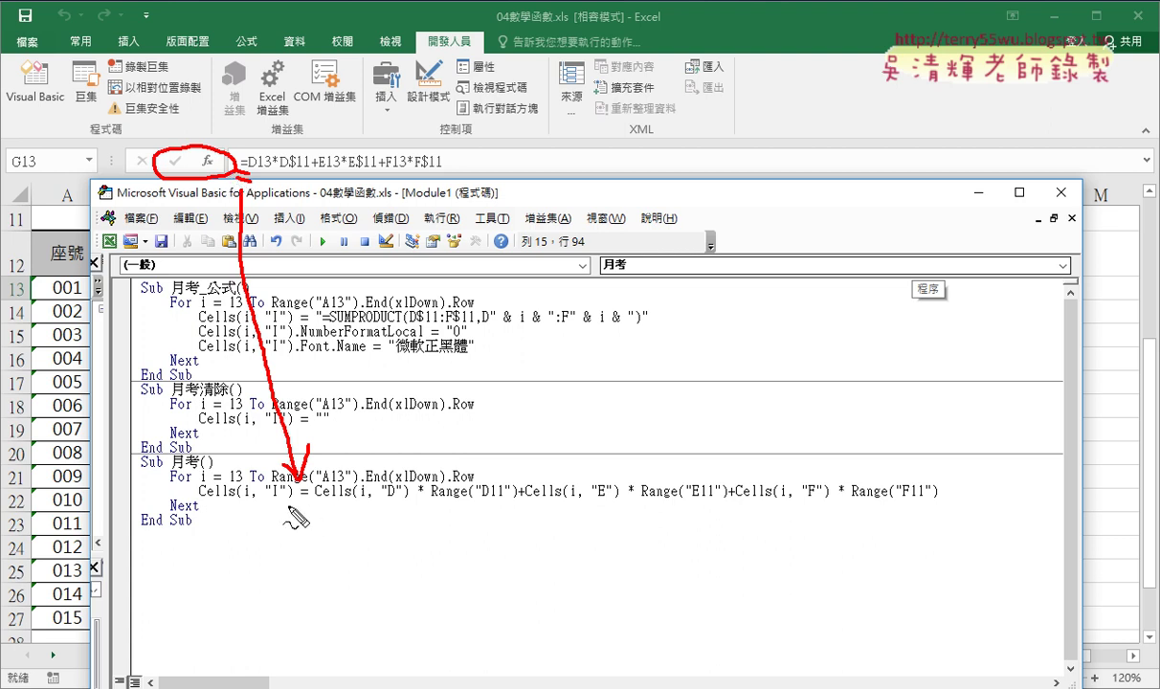
{"action": "mouse_move", "coordinate": [288, 495]}
{"action": "left_mouse_down"}
{"action": "mouse_move", "coordinate": [212, 508]}
{"action": "mouse_move", "coordinate": [196, 496]}
{"action": "left_mouse_up"}
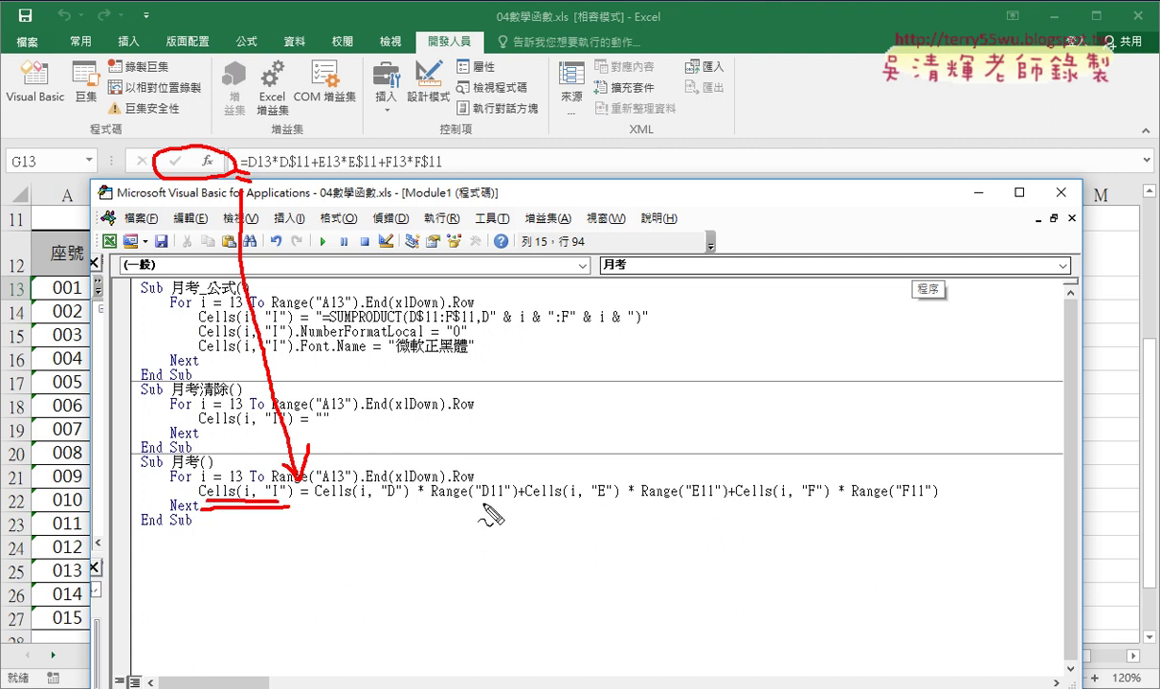
{"action": "mouse_move", "coordinate": [484, 500]}
{"action": "left_mouse_down"}
{"action": "mouse_move", "coordinate": [261, 532]}
{"action": "mouse_move", "coordinate": [302, 543]}
{"action": "left_mouse_up"}
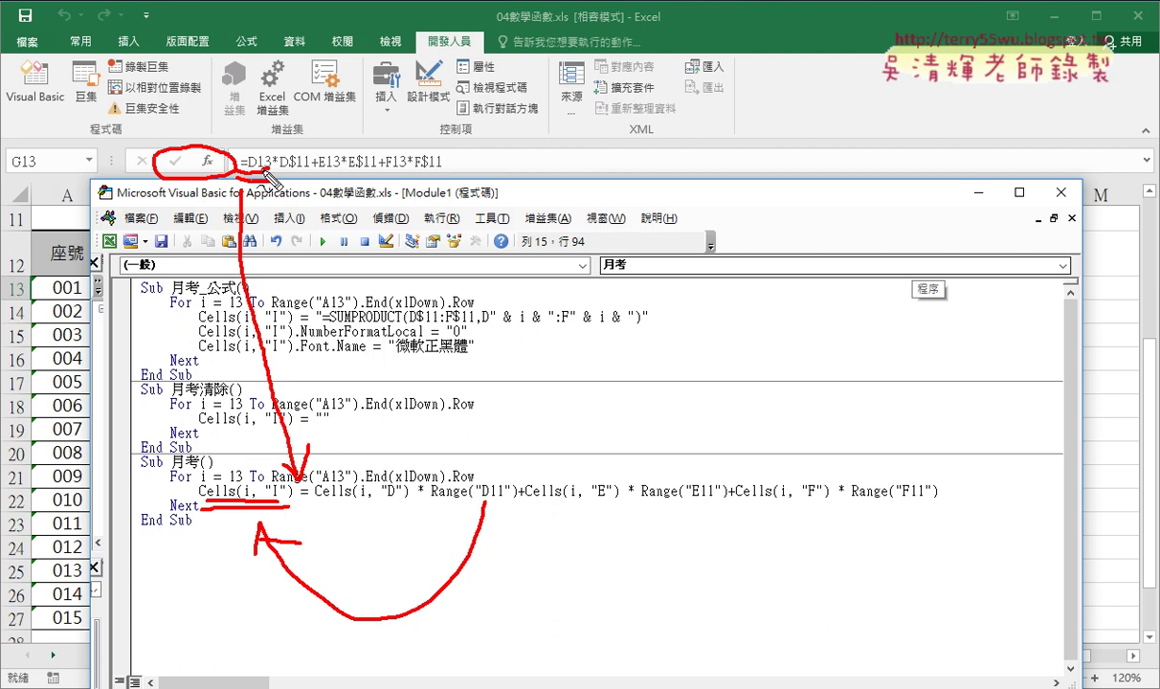
{"action": "left_click_drag", "start_coordinate": [358, 498], "coordinate": [371, 498]}
{"action": "left_click_drag", "start_coordinate": [433, 498], "coordinate": [517, 498]}
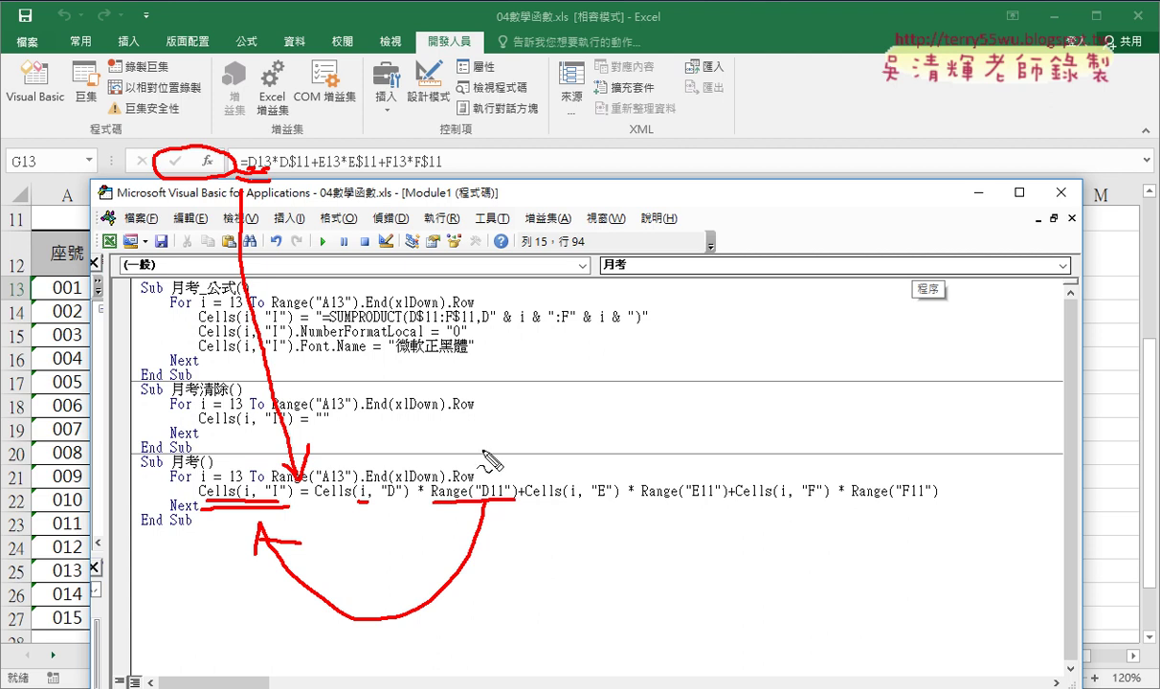
{"action": "left_click_drag", "start_coordinate": [284, 174], "coordinate": [306, 174]}
{"action": "mouse_move", "coordinate": [290, 103]}
{"action": "left_mouse_down"}
{"action": "mouse_move", "coordinate": [285, 124]}
{"action": "mouse_move", "coordinate": [296, 103]}
{"action": "left_mouse_up"}
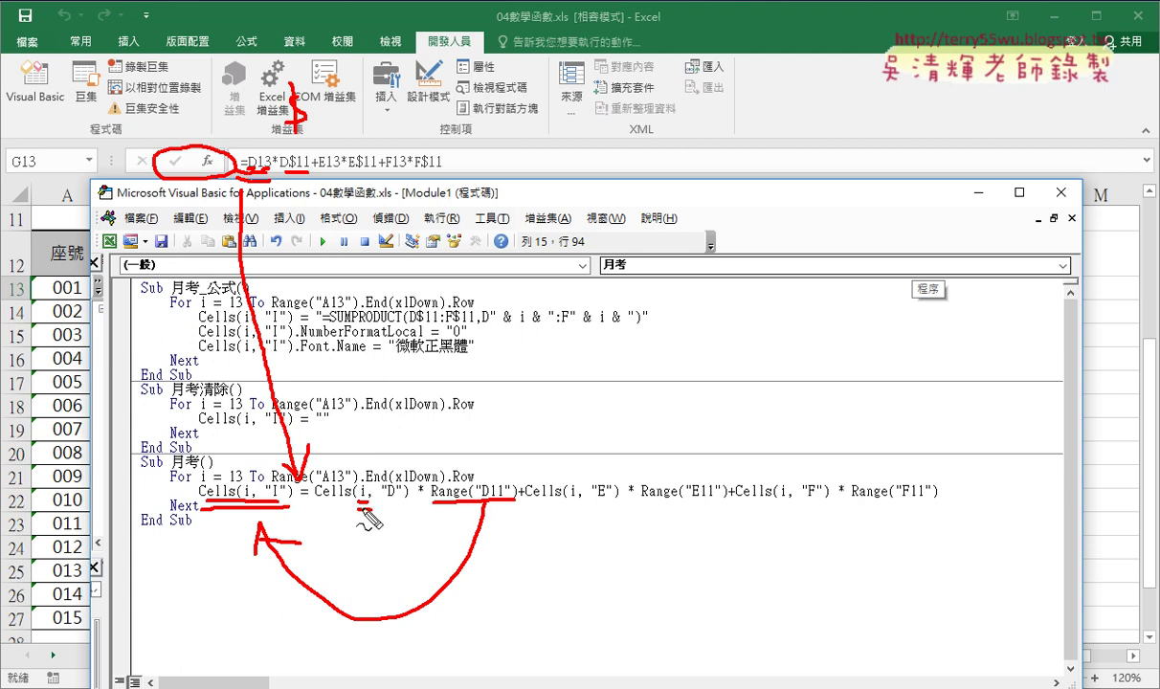
{"action": "mouse_move", "coordinate": [364, 517]}
{"action": "left_mouse_down"}
{"action": "mouse_move", "coordinate": [329, 514]}
{"action": "mouse_move", "coordinate": [352, 513]}
{"action": "left_mouse_up"}
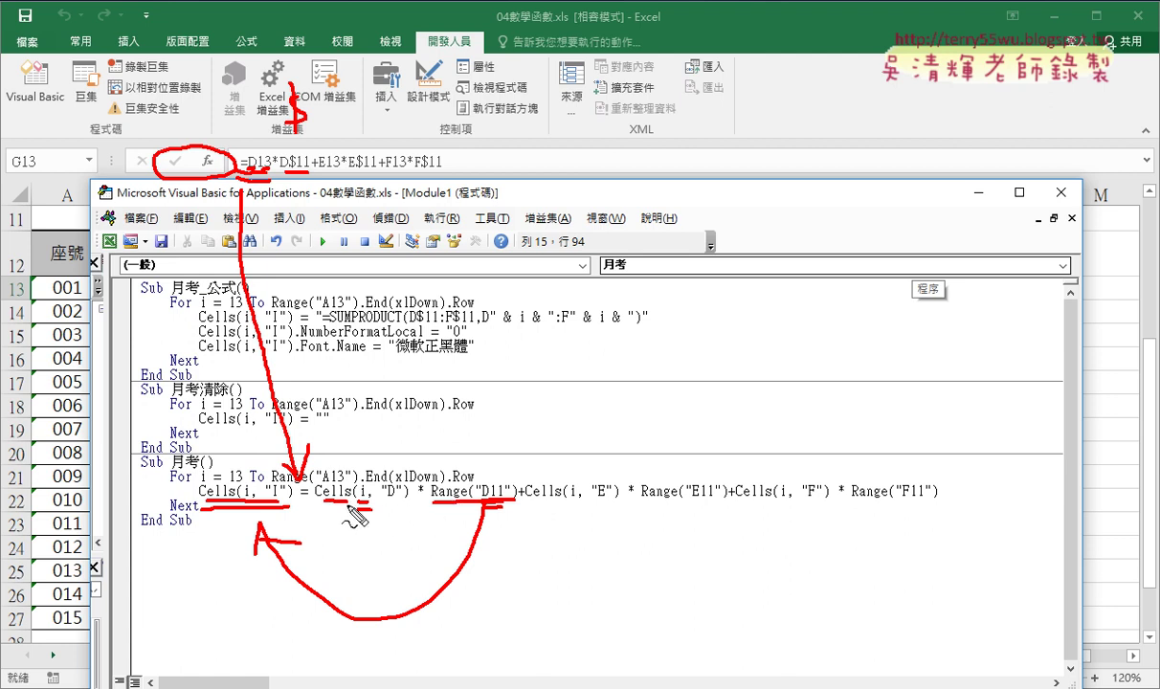
{"action": "left_click_drag", "start_coordinate": [318, 515], "coordinate": [400, 515]}
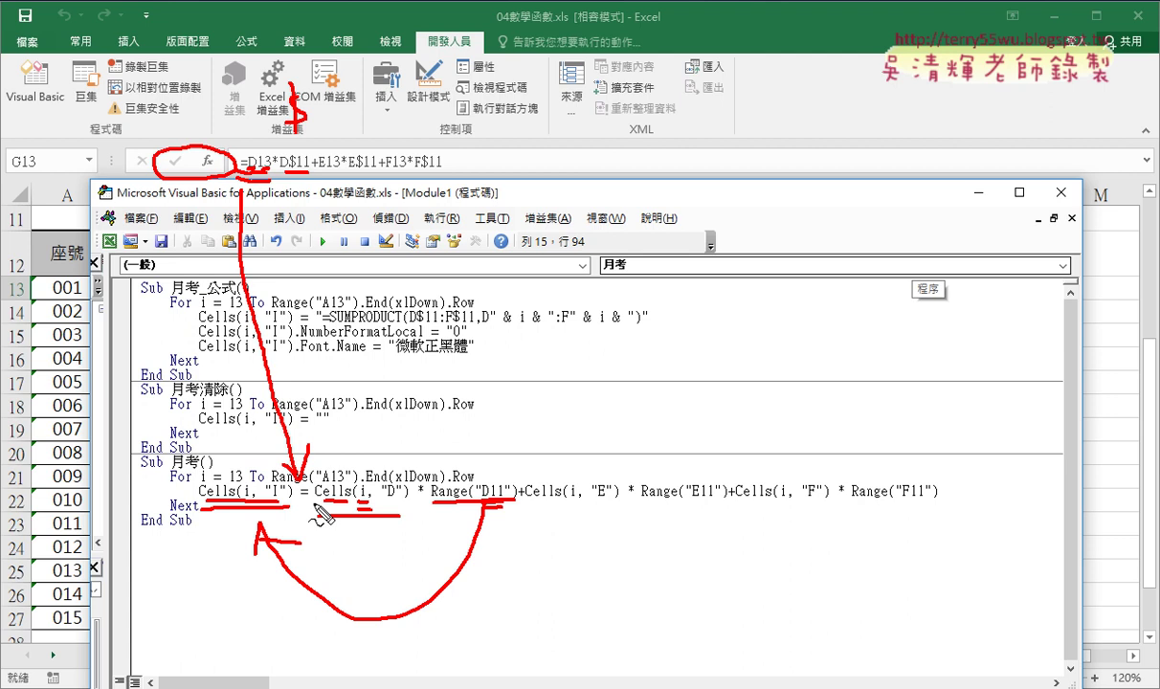
{"action": "key", "text": "Escape"}
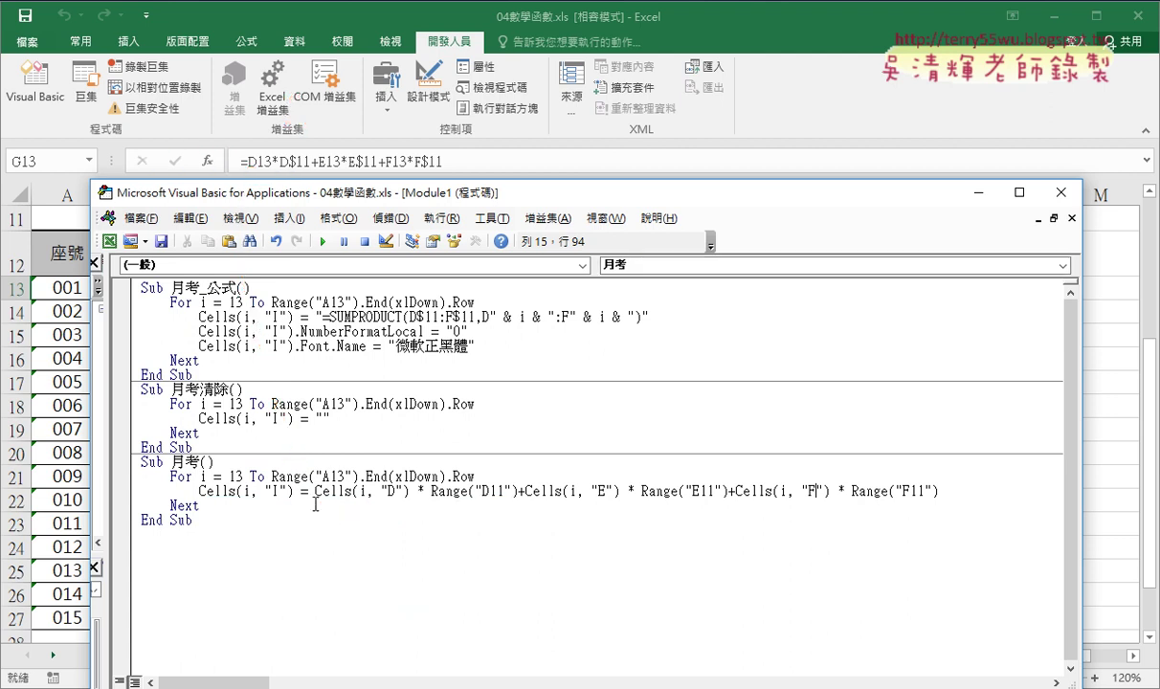
{"action": "left_click_drag", "start_coordinate": [317, 492], "coordinate": [411, 491]}
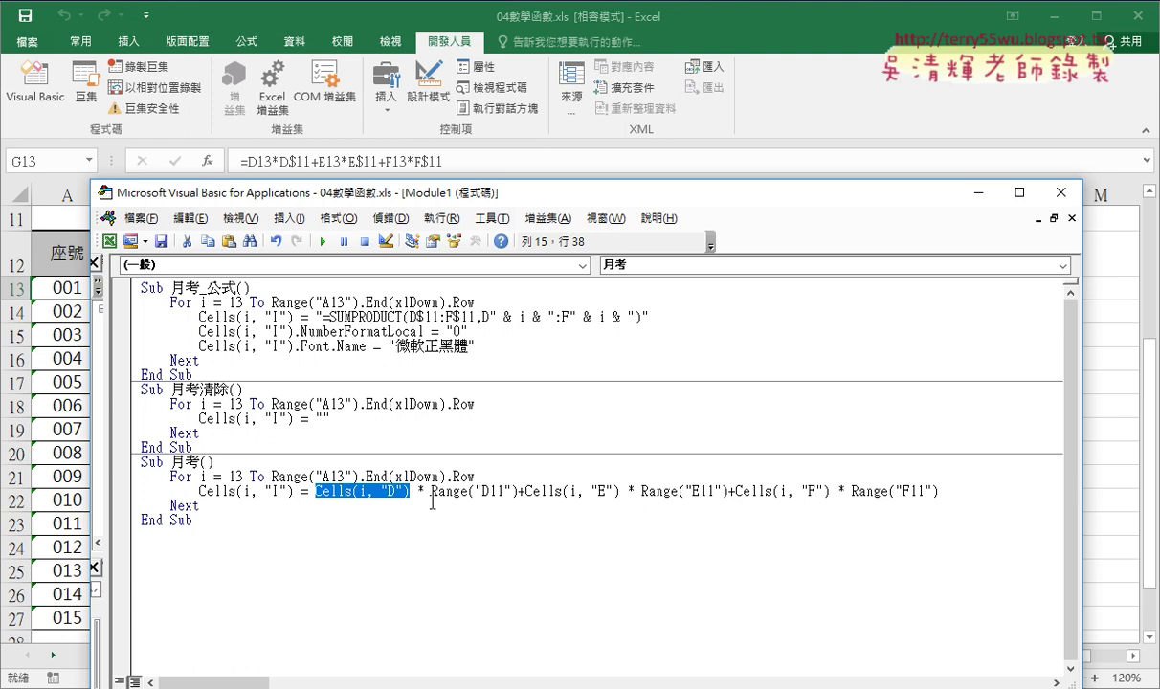
{"action": "type", "text": "ra"}
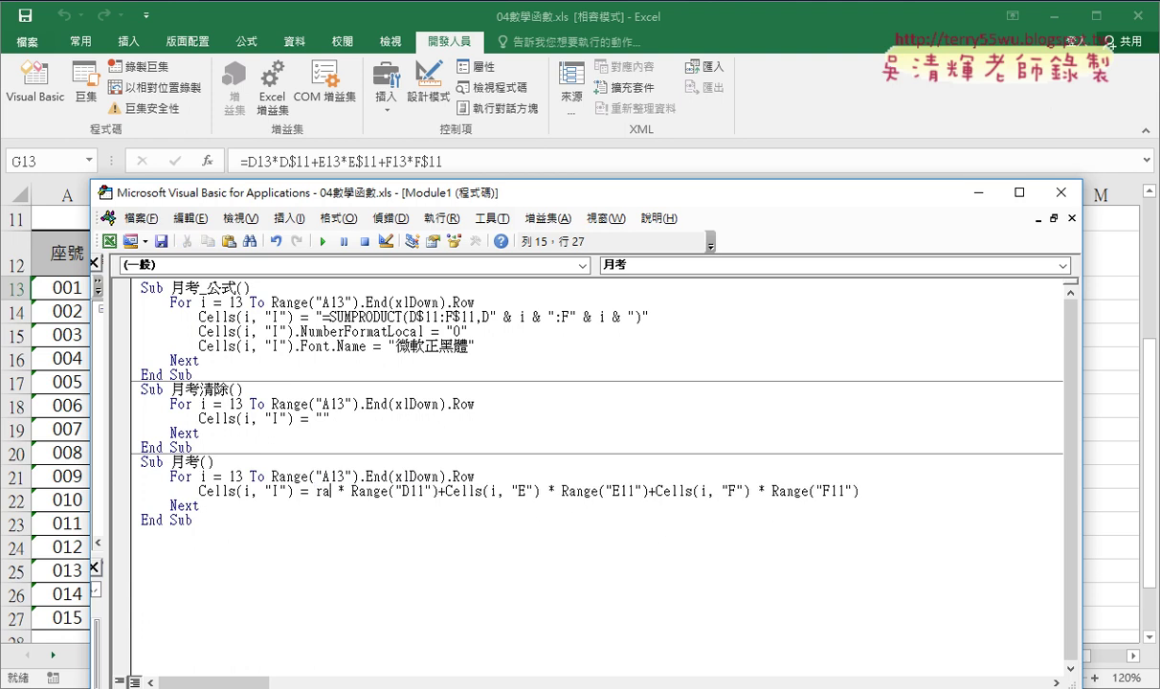
{"action": "type", "text": "nge"}
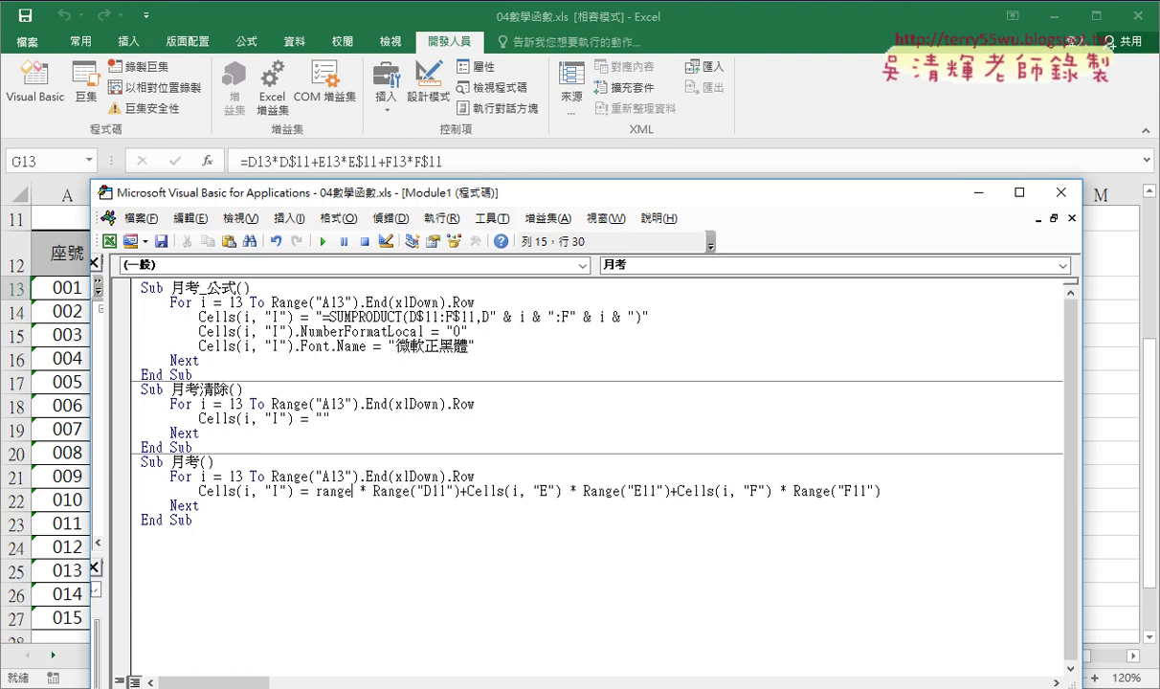
{"action": "type", "text": "("}
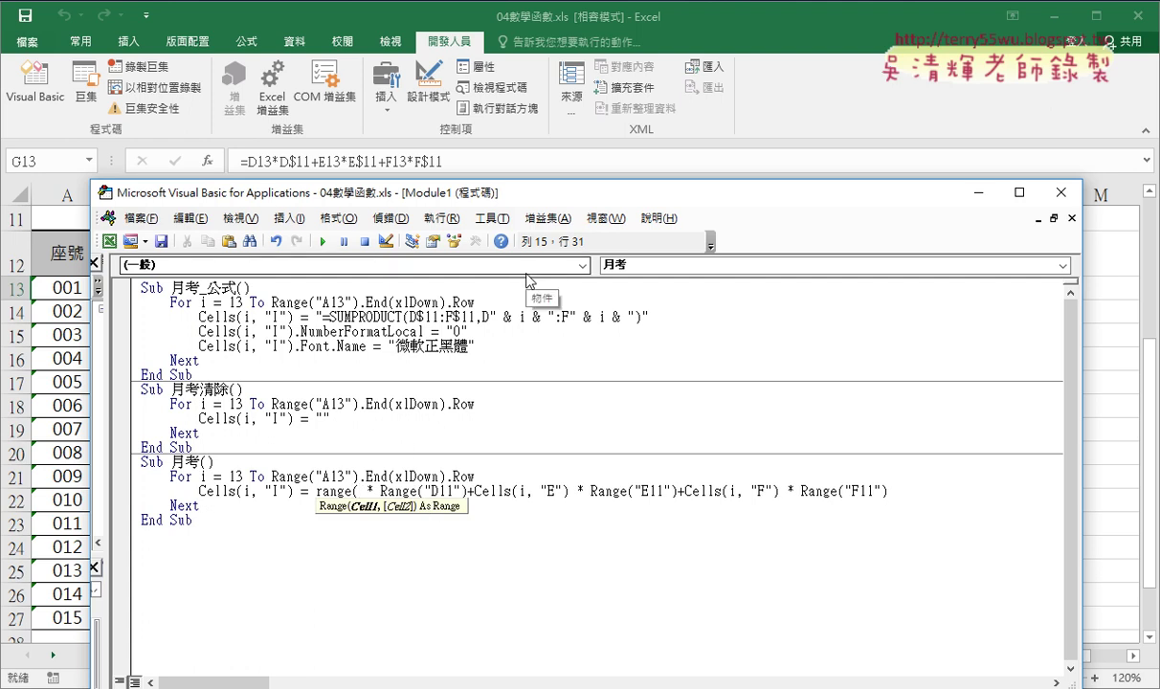
{"action": "type", "text": "\"D"}
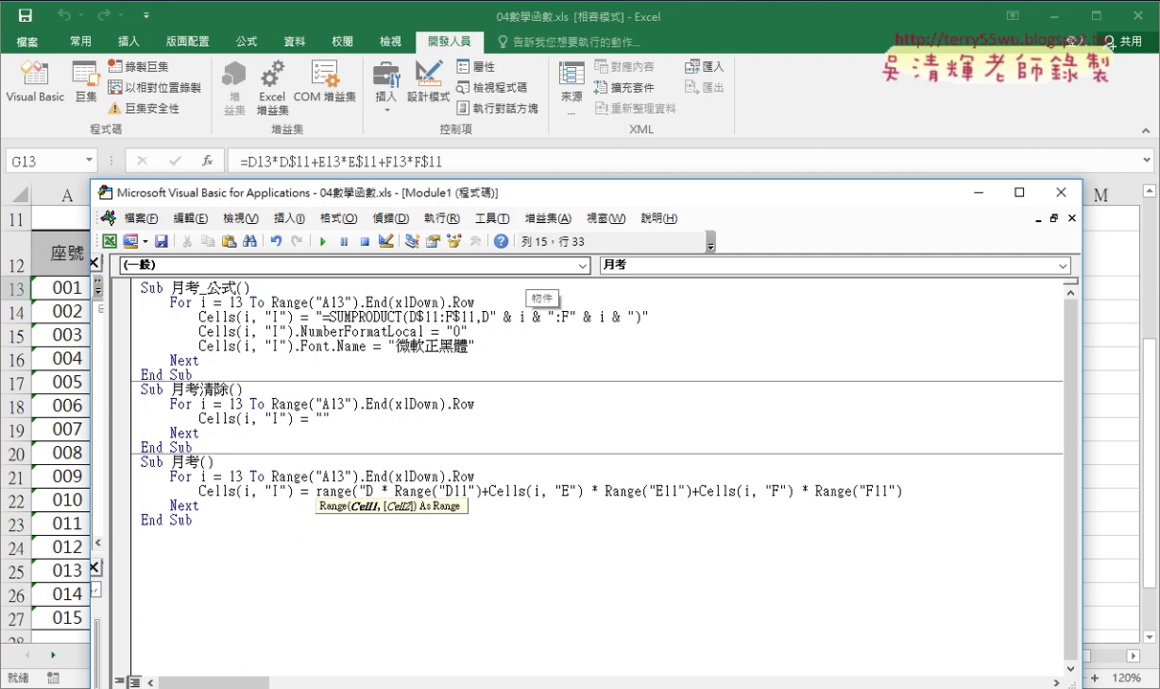
{"action": "type", "text": "\""}
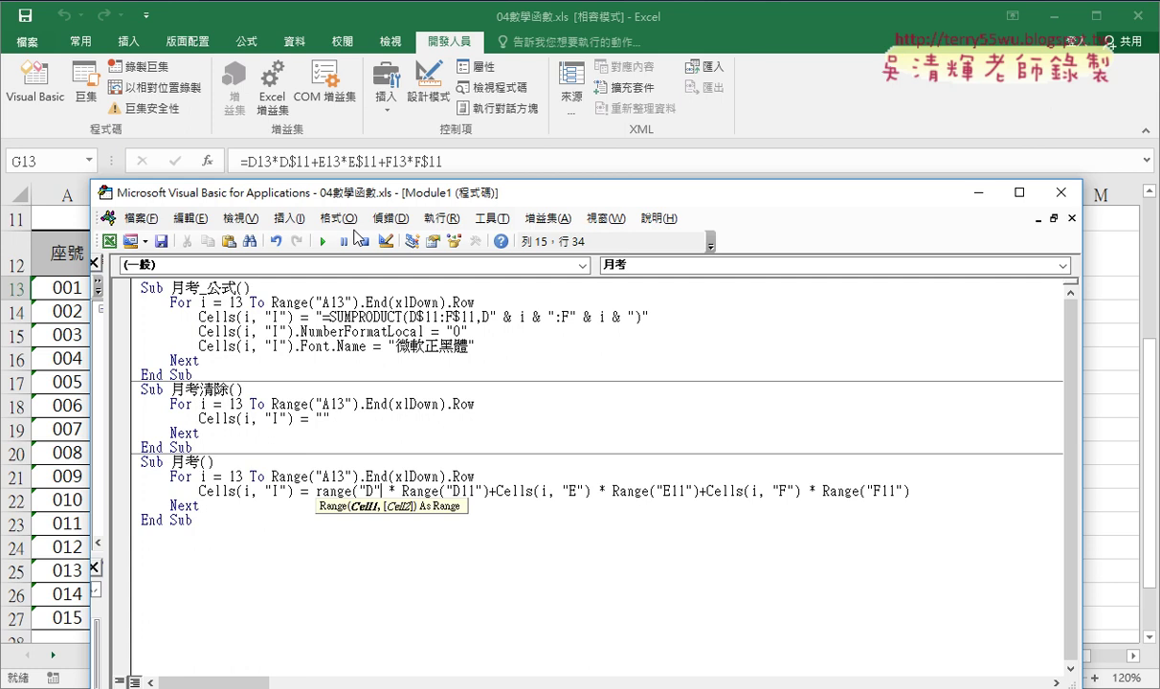
{"action": "type", "text": "& "}
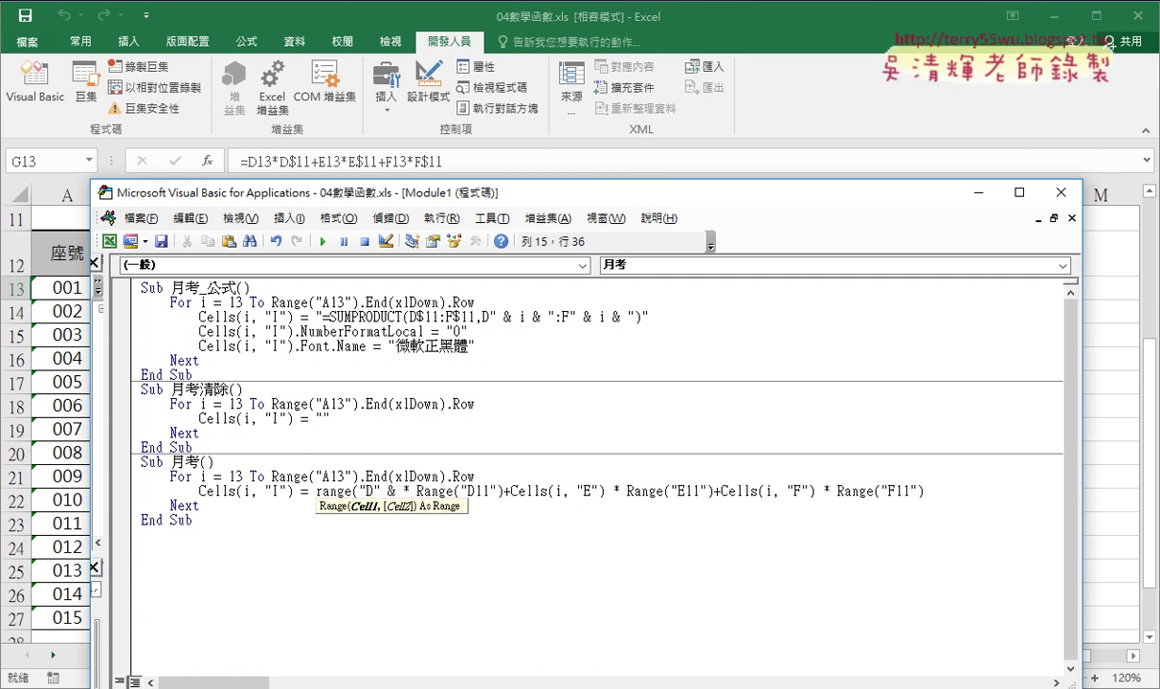
{"action": "type", "text": "i"}
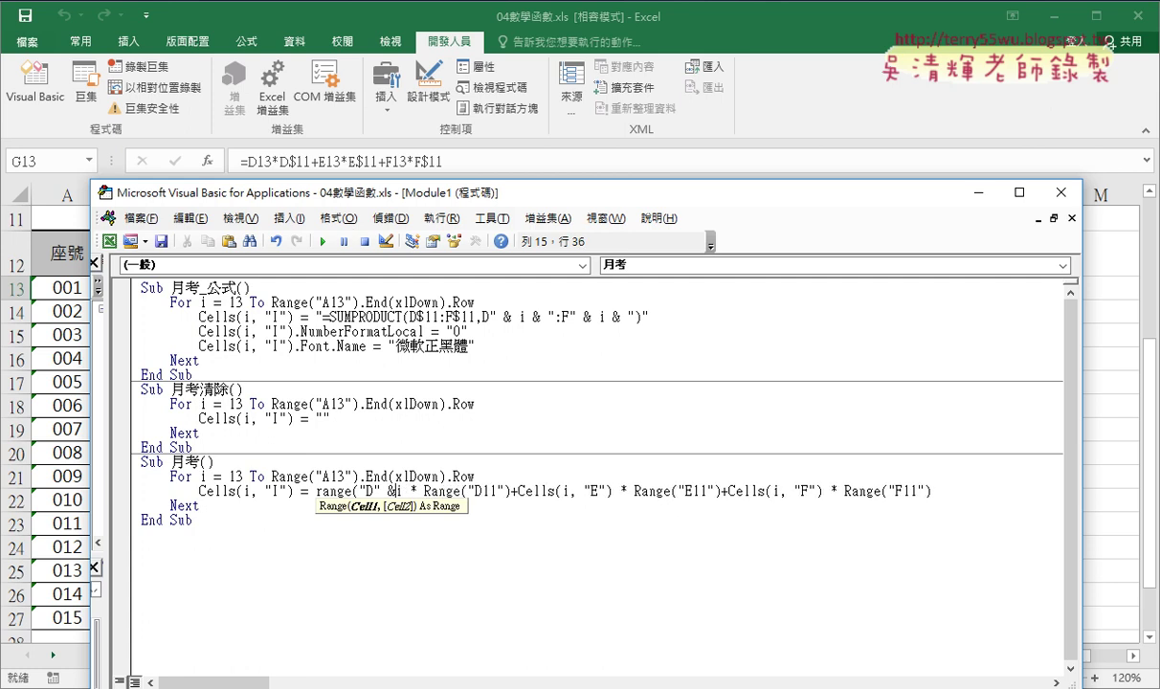
{"action": "key", "text": "Right"}
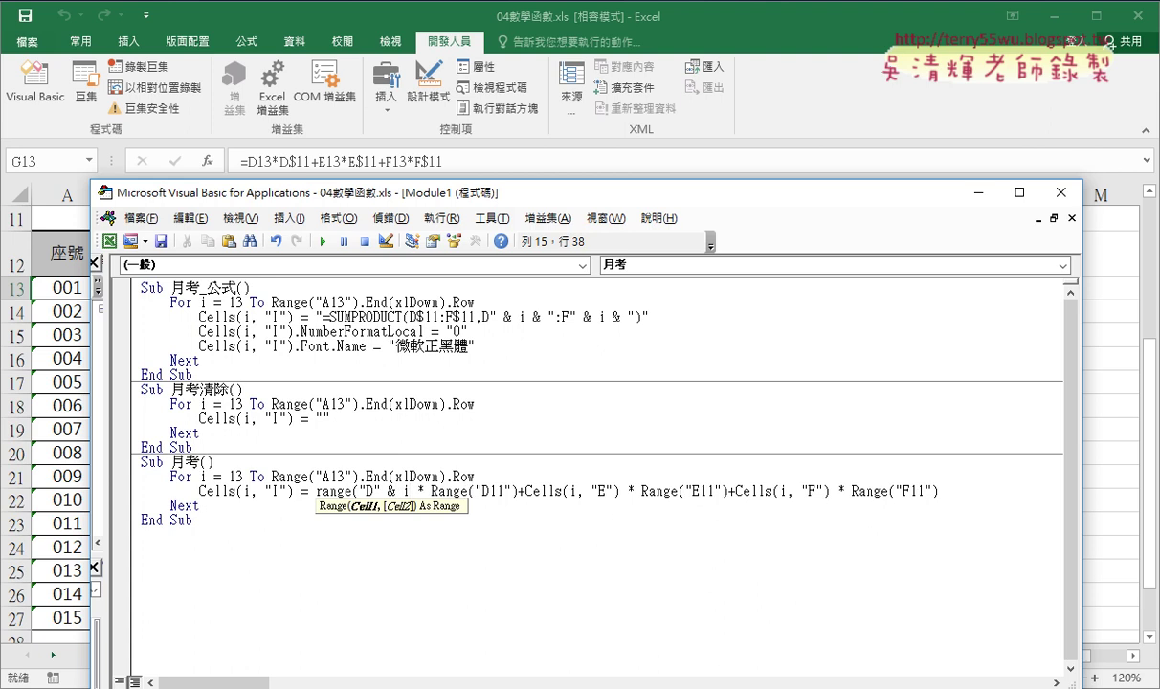
{"action": "type", "text": ")"}
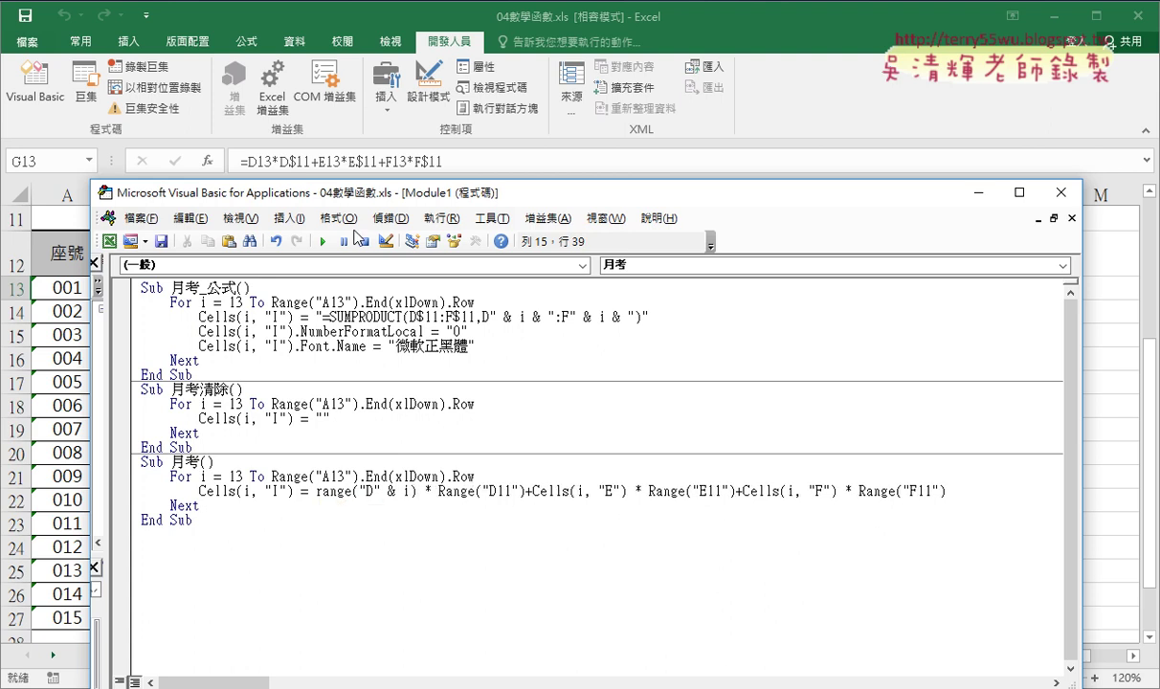
{"action": "left_click", "coordinate": [435, 539]}
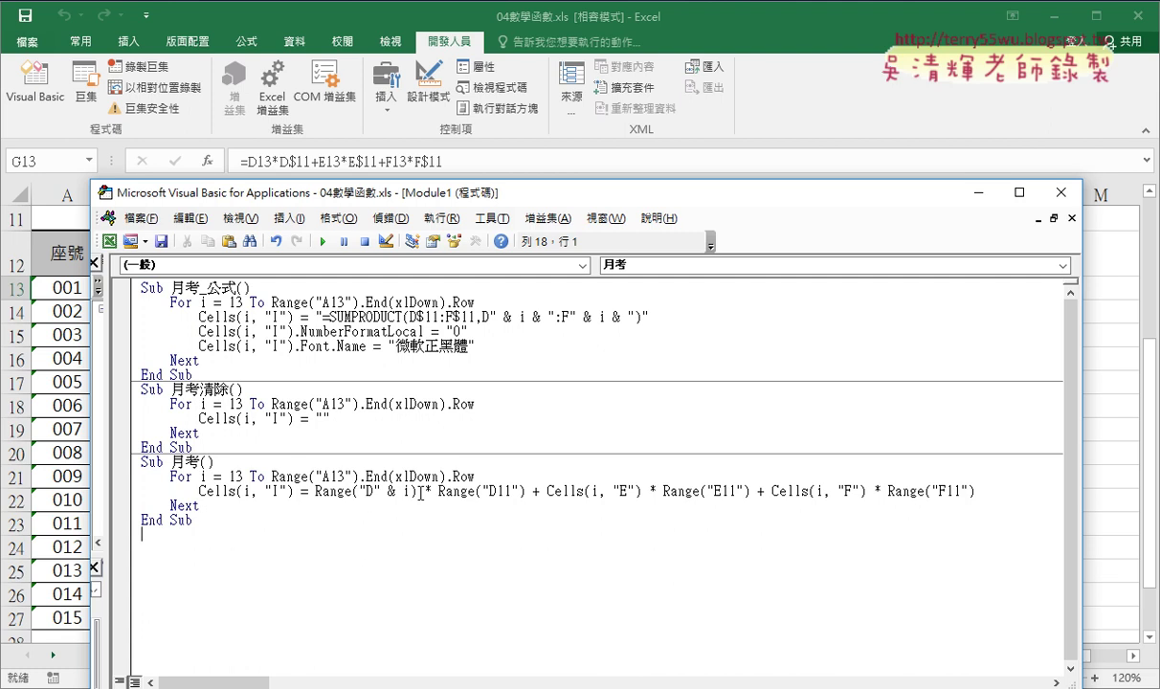
{"action": "left_click_drag", "start_coordinate": [418, 493], "coordinate": [315, 493]}
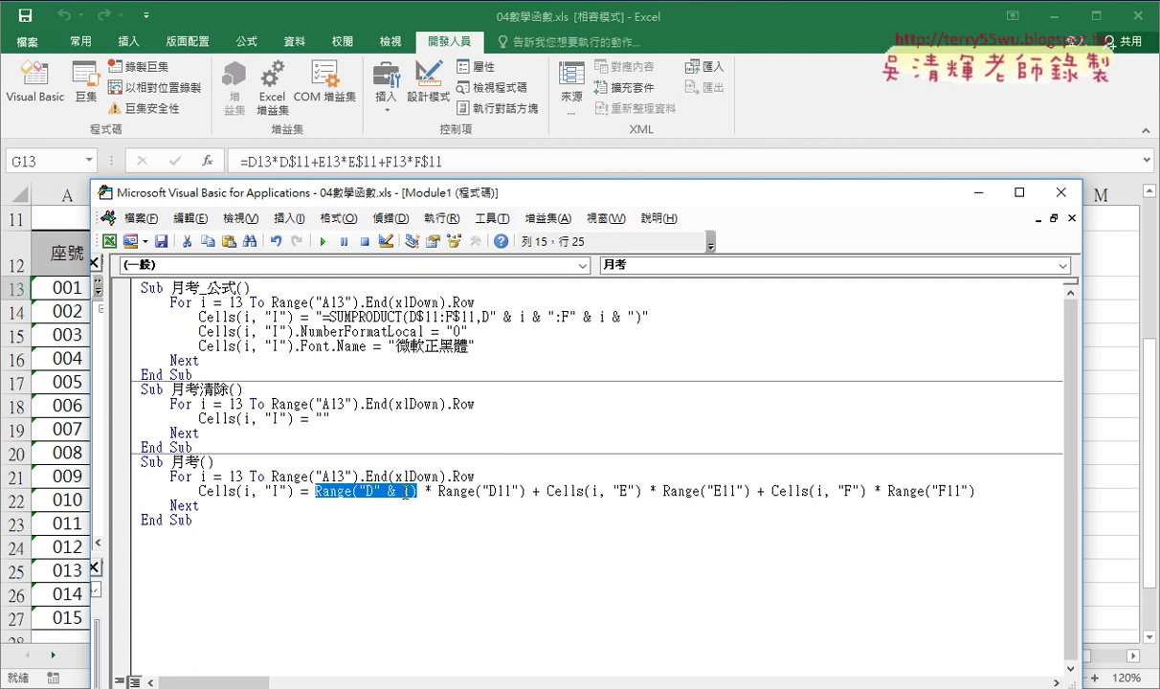
{"action": "left_click_drag", "start_coordinate": [410, 492], "coordinate": [382, 492]}
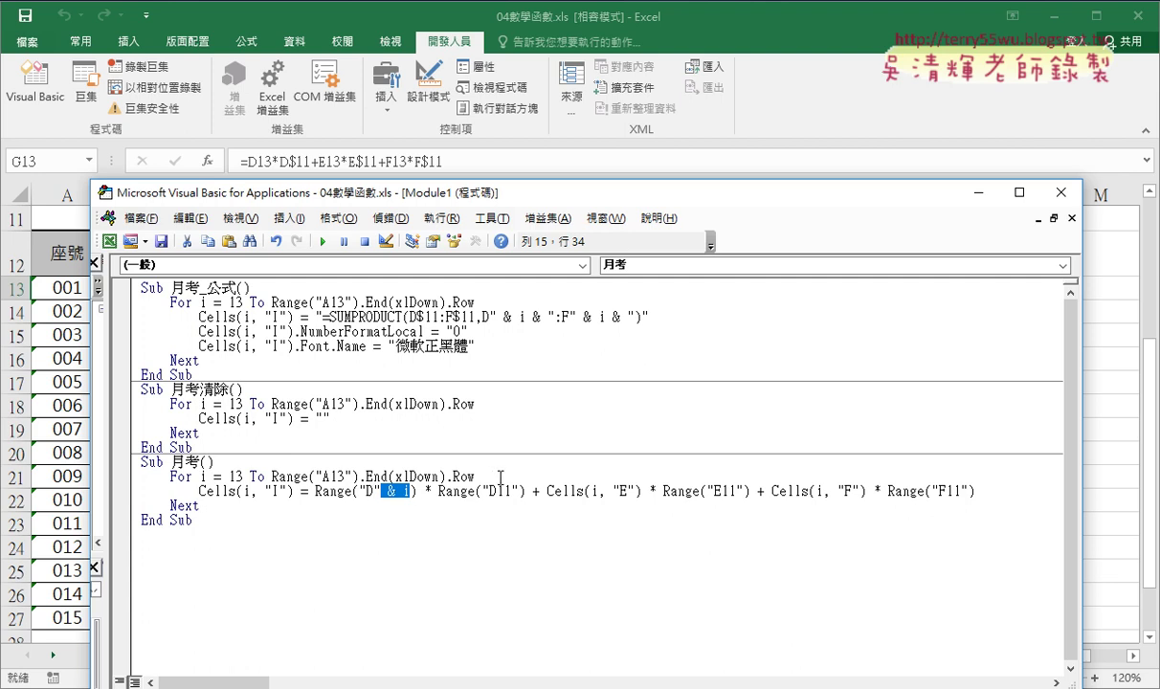
{"action": "left_click_drag", "start_coordinate": [642, 492], "coordinate": [543, 490]}
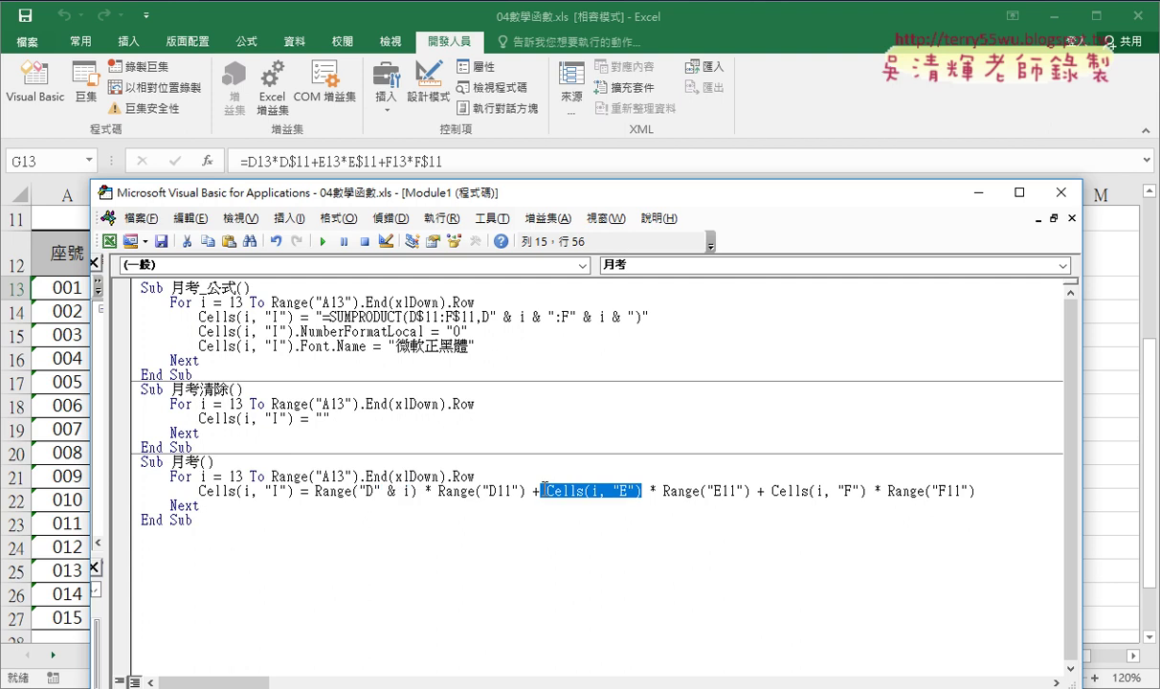
{"action": "left_click_drag", "start_coordinate": [417, 492], "coordinate": [315, 491]}
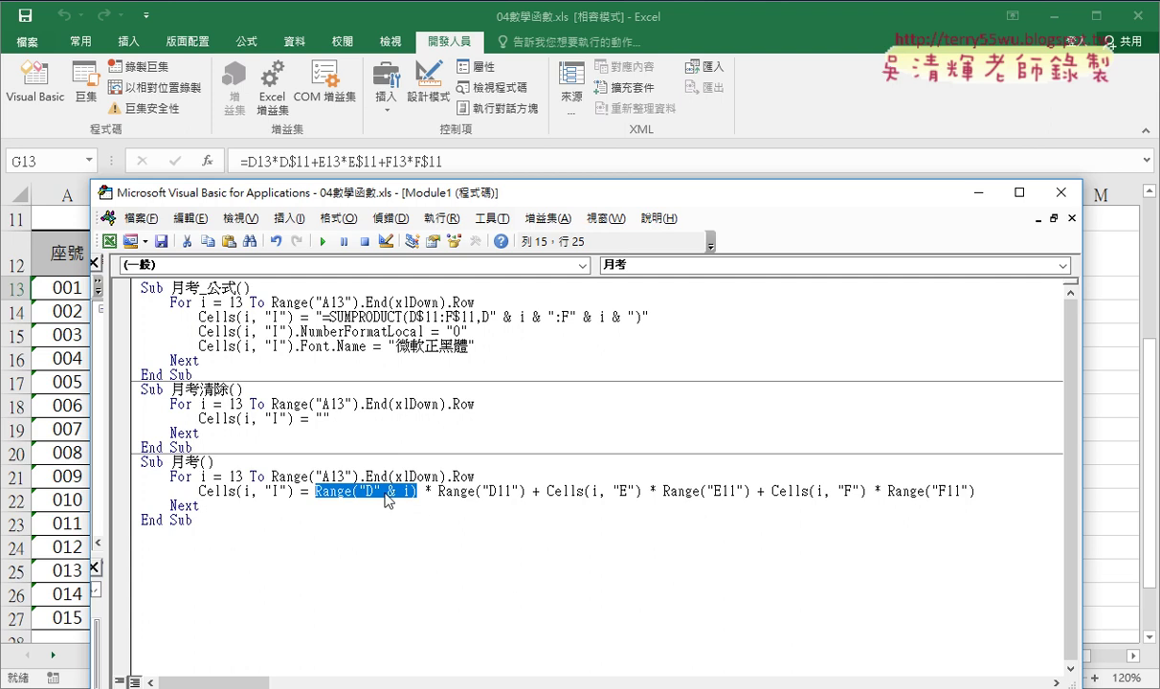
{"action": "left_click_drag", "start_coordinate": [539, 491], "coordinate": [642, 492]}
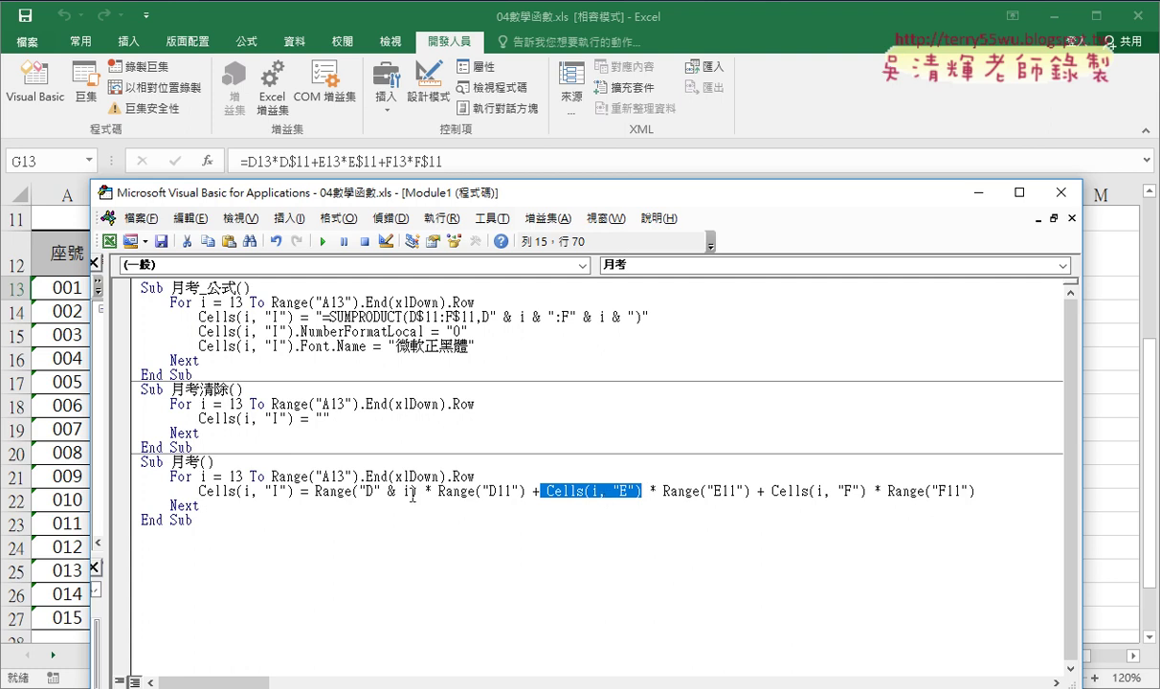
{"action": "left_click_drag", "start_coordinate": [418, 492], "coordinate": [315, 492]}
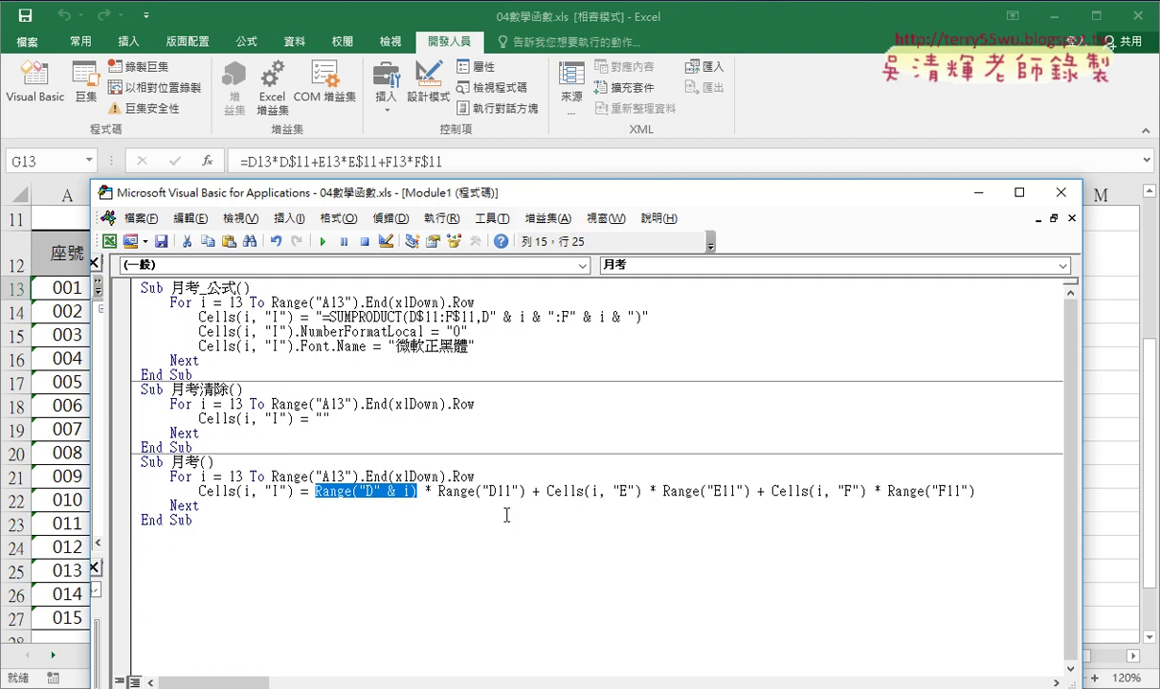
{"action": "left_click_drag", "start_coordinate": [643, 493], "coordinate": [548, 494]}
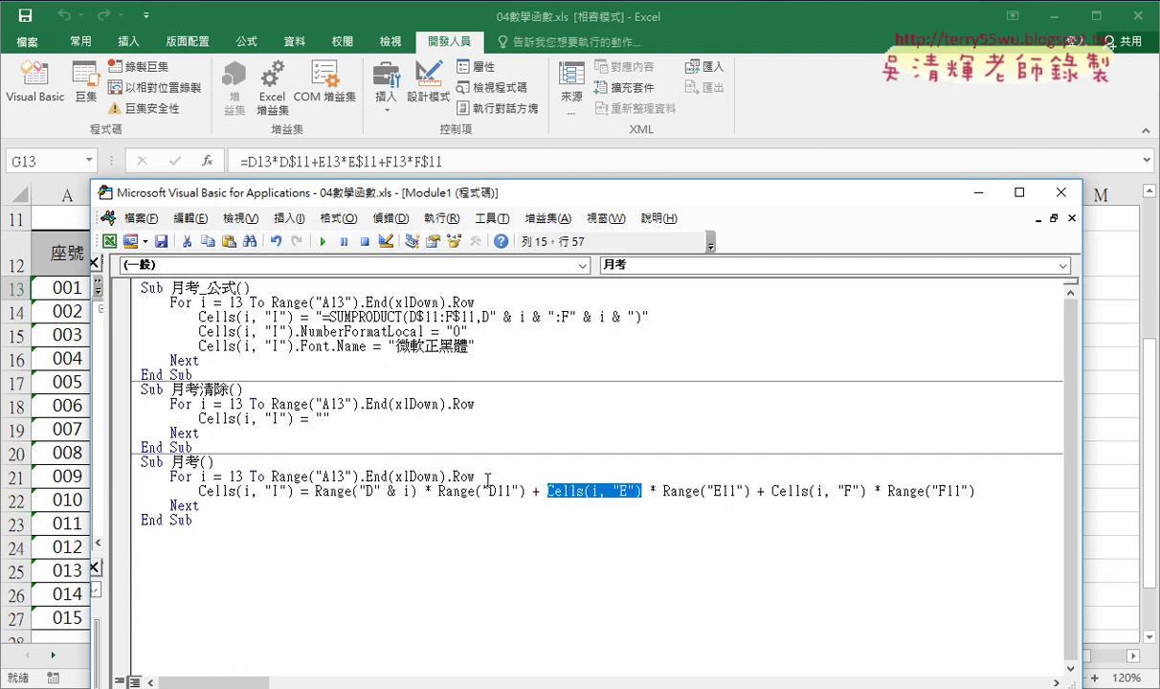
Step: Add a comment line below the formula holding 'Range("D" & i)
{"action": "left_click", "coordinate": [996, 496]}
{"action": "key", "text": "Return"}
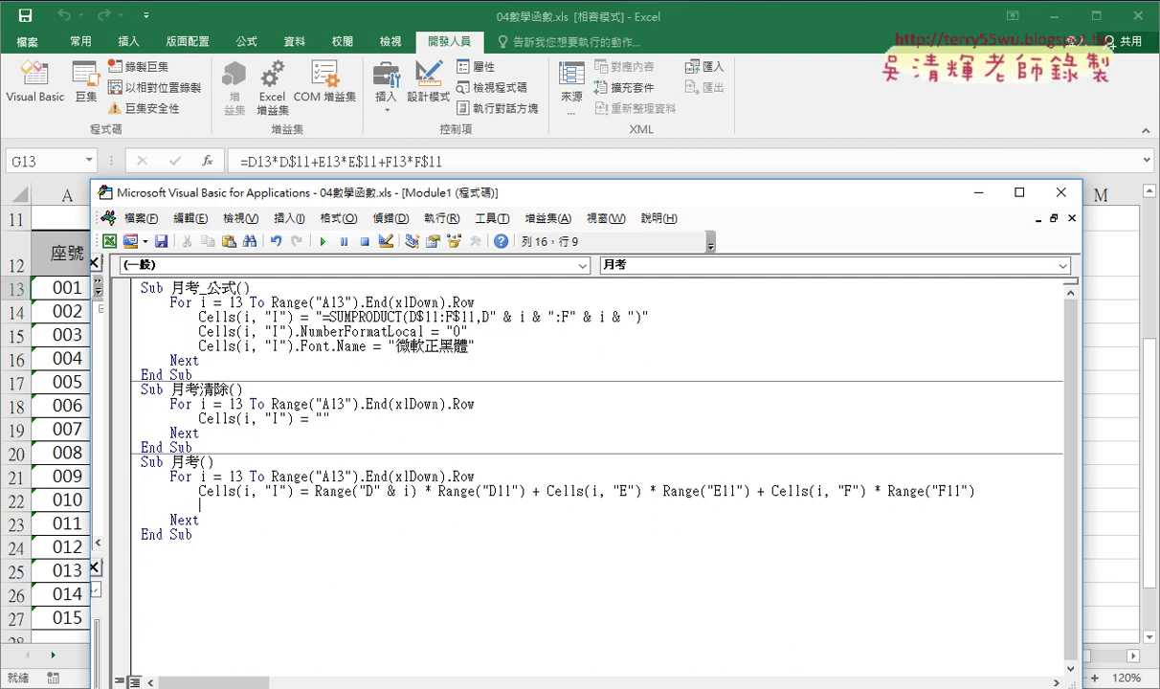
{"action": "left_click_drag", "start_coordinate": [418, 493], "coordinate": [367, 493]}
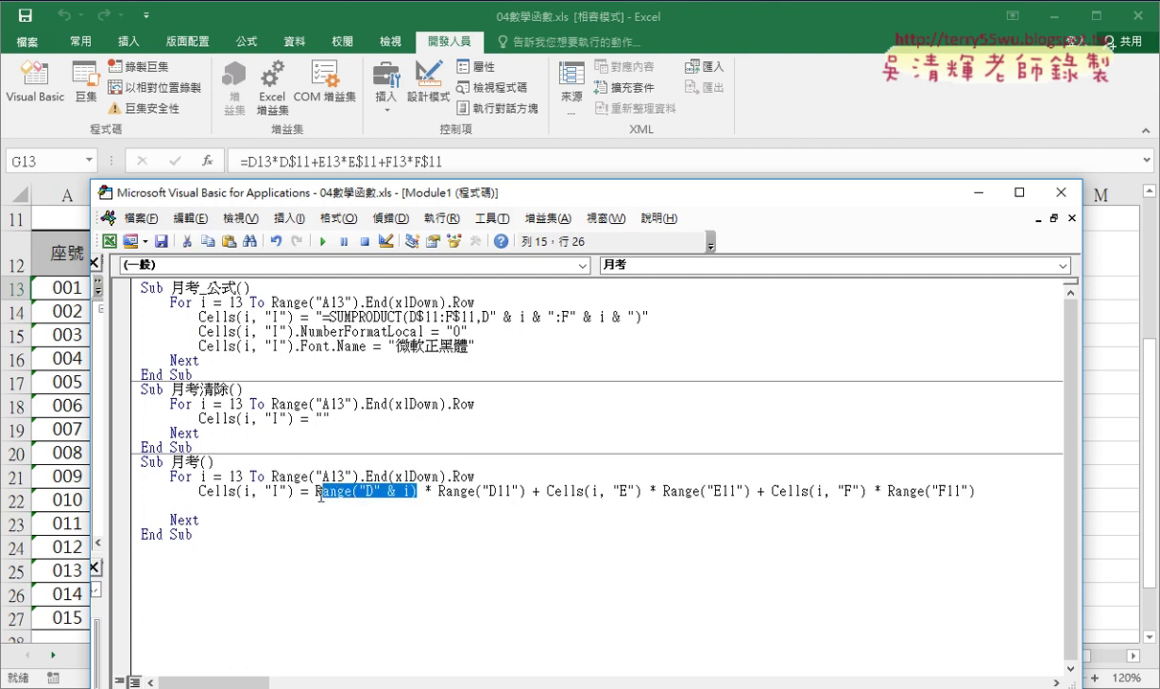
{"action": "left_click", "coordinate": [247, 511]}
{"action": "type", "text": "'"}
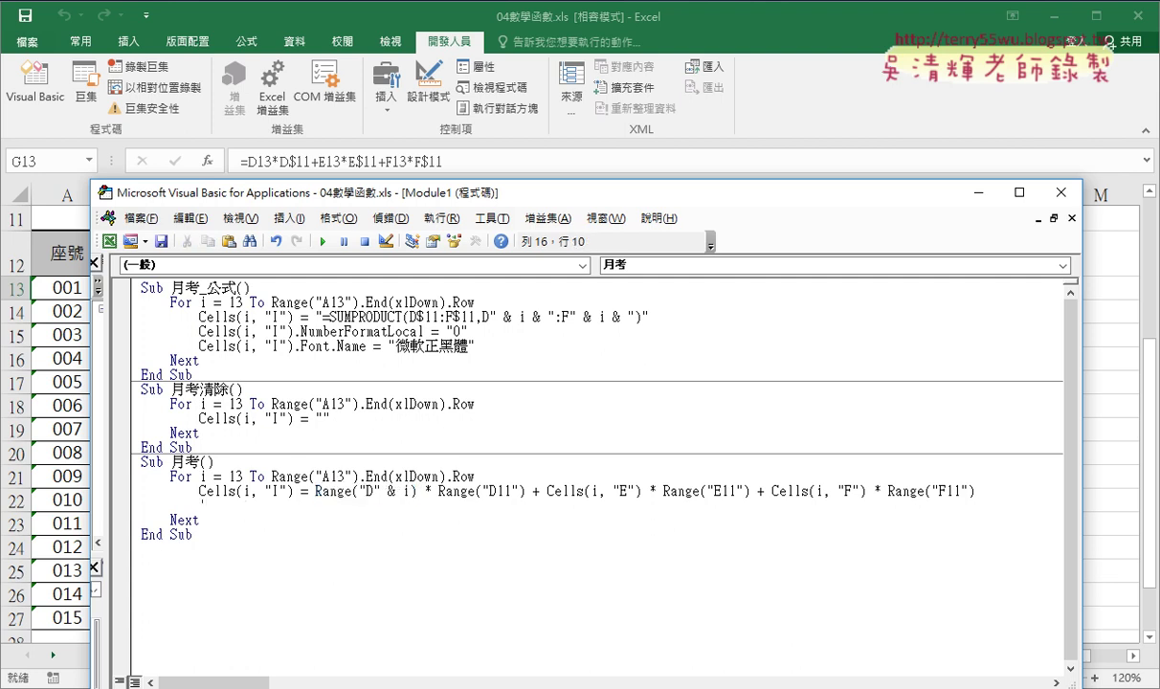
{"action": "left_click_drag", "start_coordinate": [418, 491], "coordinate": [207, 505]}
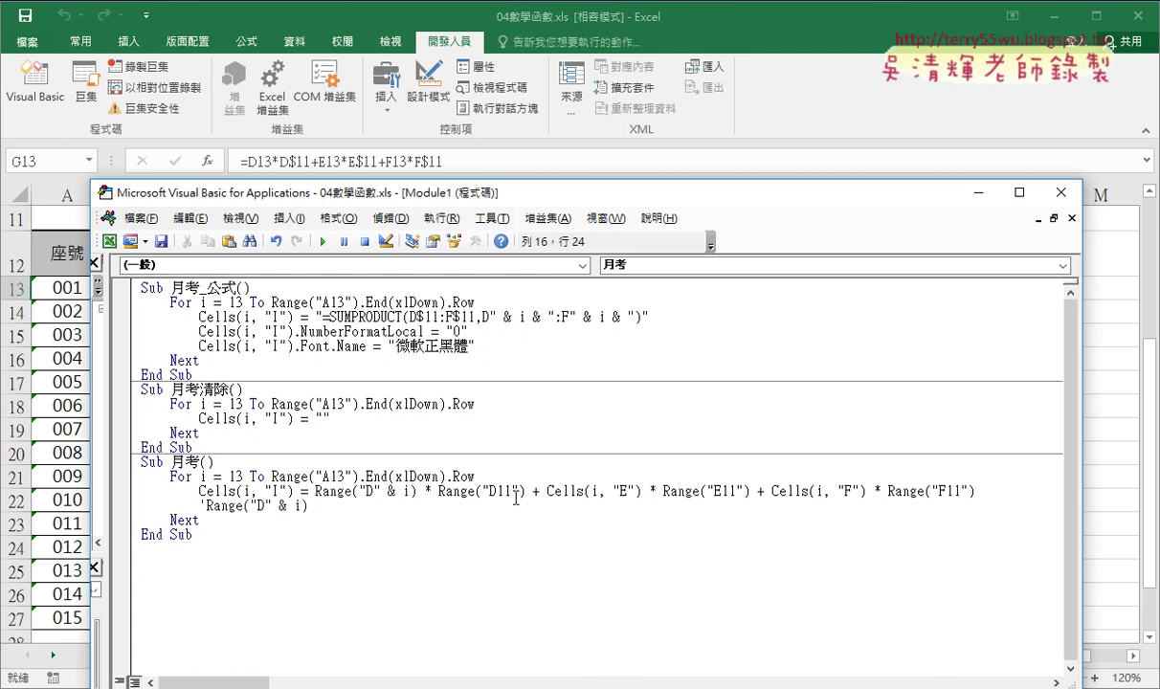
{"action": "left_click", "coordinate": [641, 490]}
Step: Replace Range("D" & i) in the formula with Cells(i, "D") and narrow the editor window
{"action": "left_click_drag", "start_coordinate": [640, 490], "coordinate": [546, 490]}
{"action": "key", "text": "ctrl+c"}
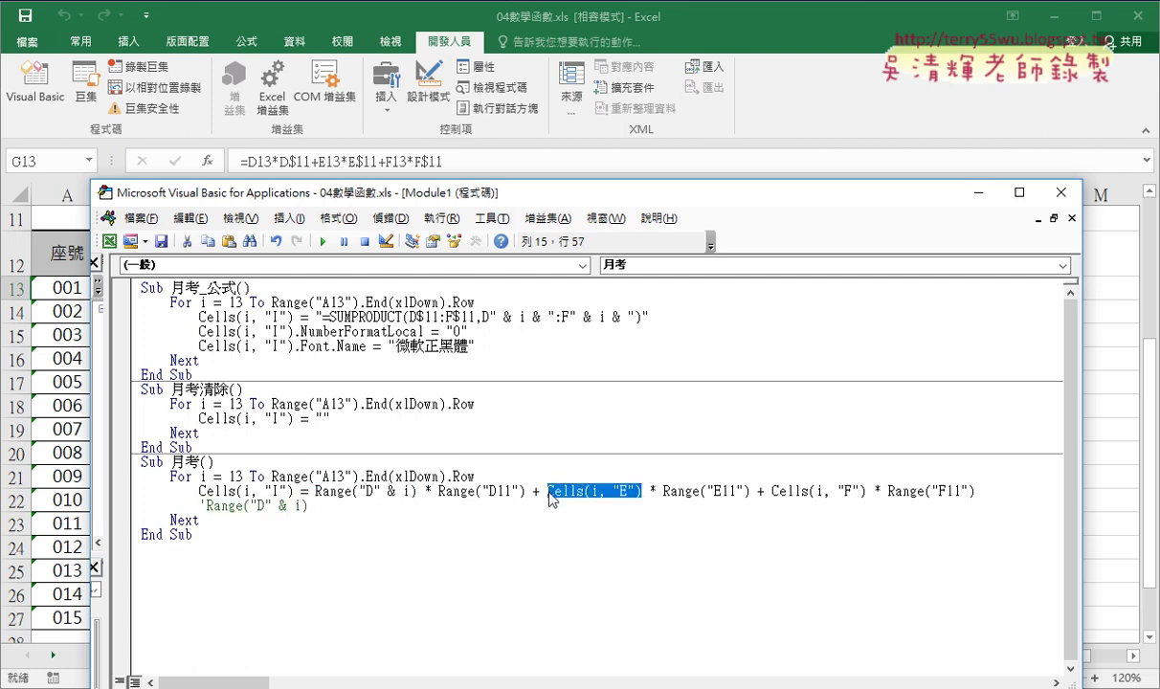
{"action": "left_click_drag", "start_coordinate": [417, 491], "coordinate": [315, 492]}
{"action": "key", "text": "ctrl+v"}
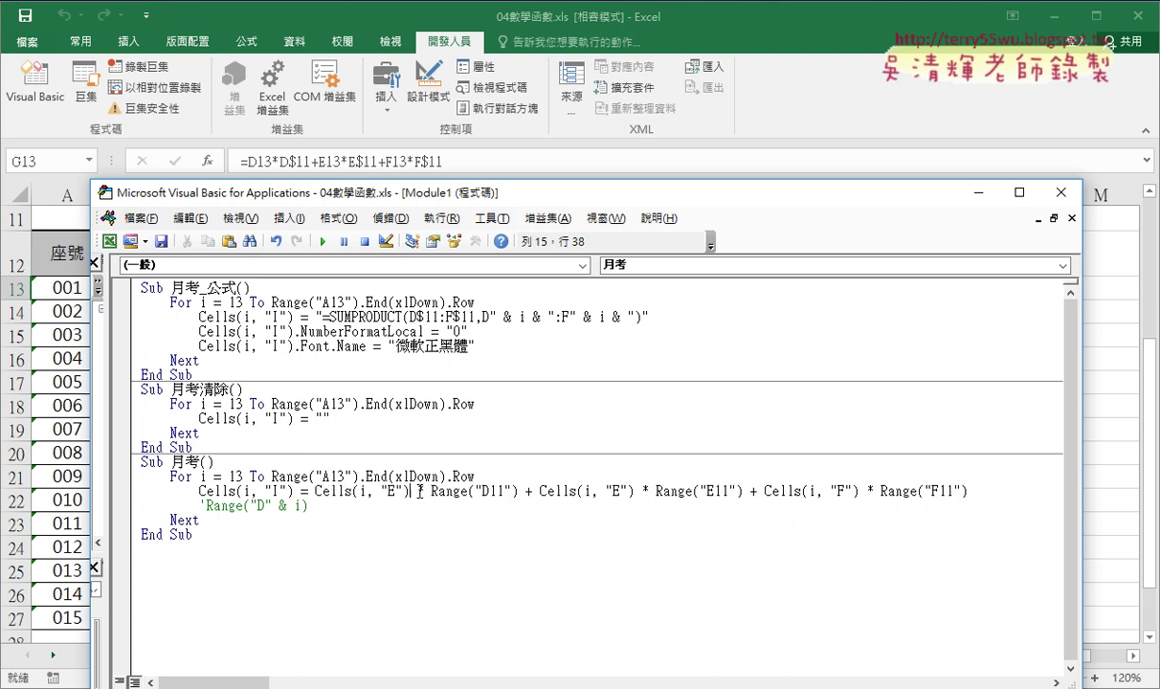
{"action": "double_click", "coordinate": [390, 492]}
{"action": "type", "text": "D"}
{"action": "key", "text": "Up"}
{"action": "key", "text": "Up"}
{"action": "key", "text": "Up"}
{"action": "left_click_drag", "start_coordinate": [308, 506], "coordinate": [207, 505]}
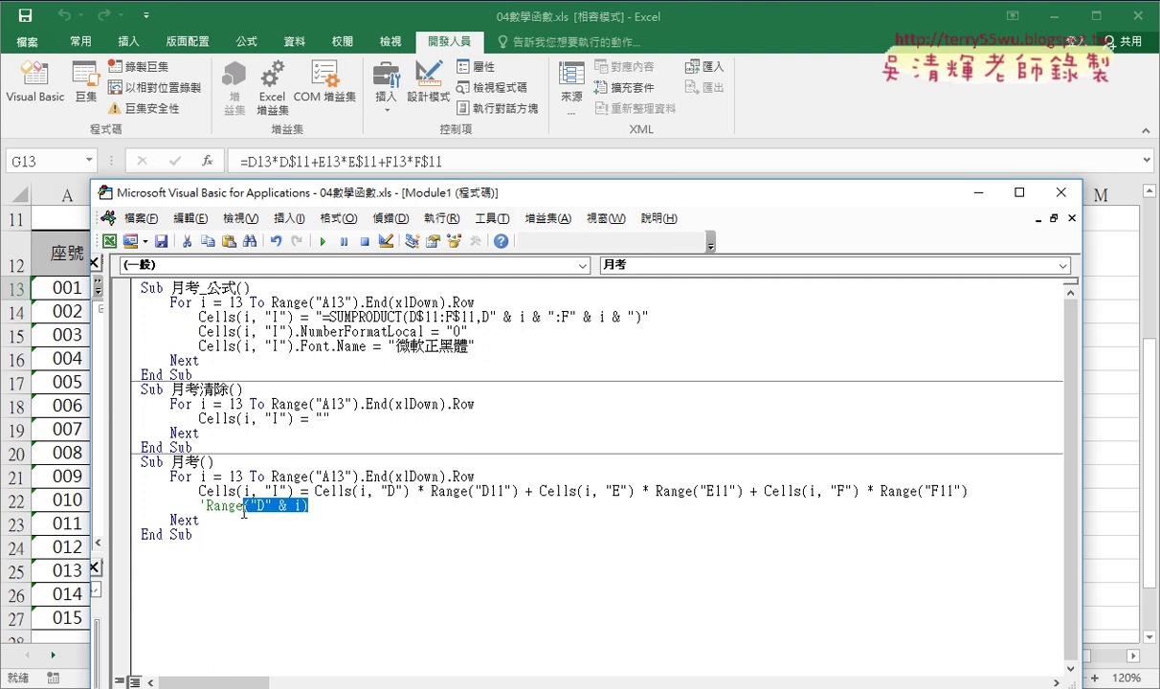
{"action": "left_click_drag", "start_coordinate": [316, 491], "coordinate": [410, 491]}
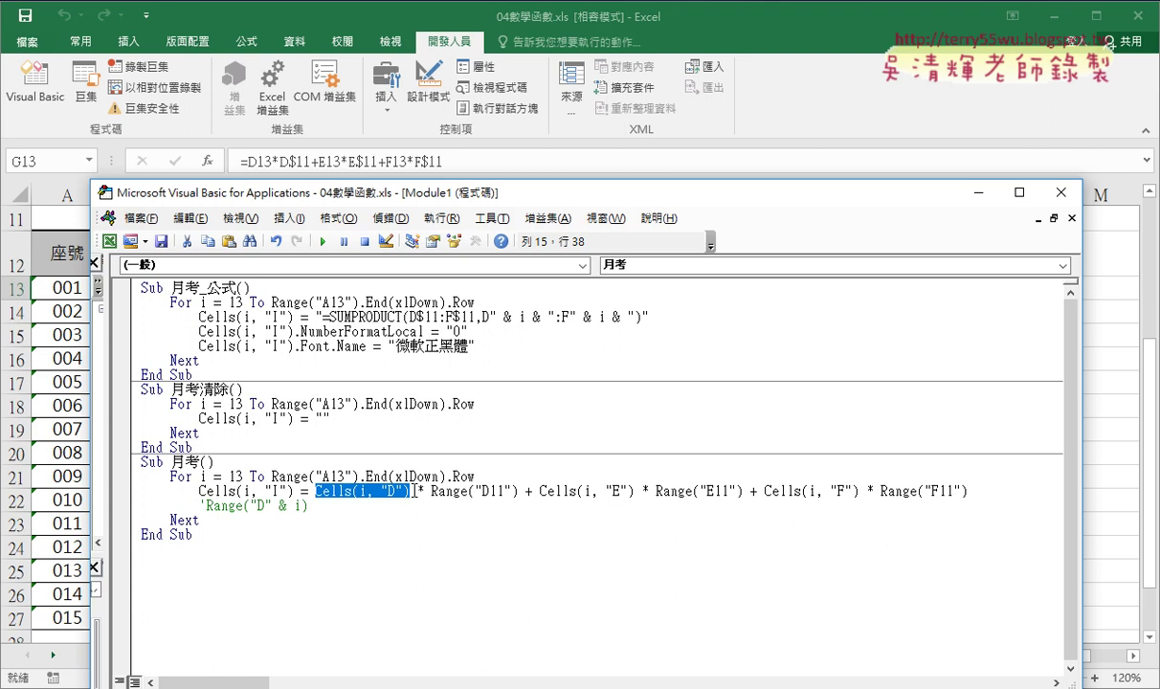
{"action": "left_click", "coordinate": [482, 547]}
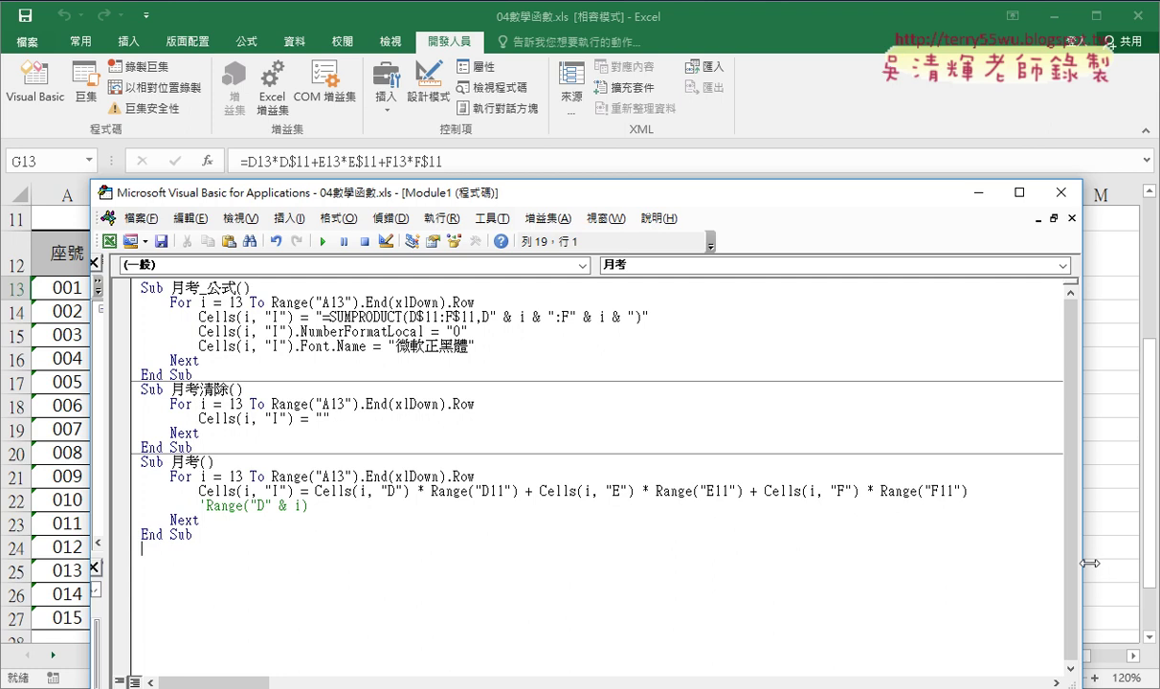
{"action": "left_click_drag", "start_coordinate": [1083, 536], "coordinate": [1049, 564]}
Step: Run the 月考 macro to fill I13:I27 with weighted totals, then switch to Chrome
{"action": "left_click", "coordinate": [1075, 479]}
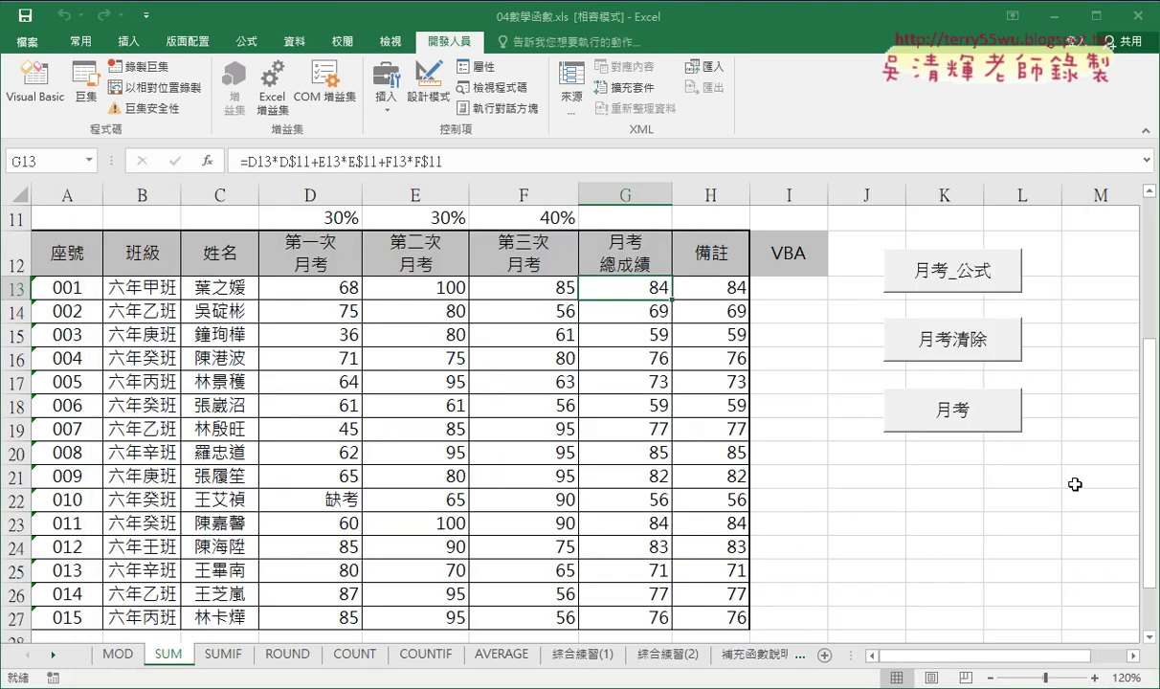
{"action": "left_click", "coordinate": [901, 390]}
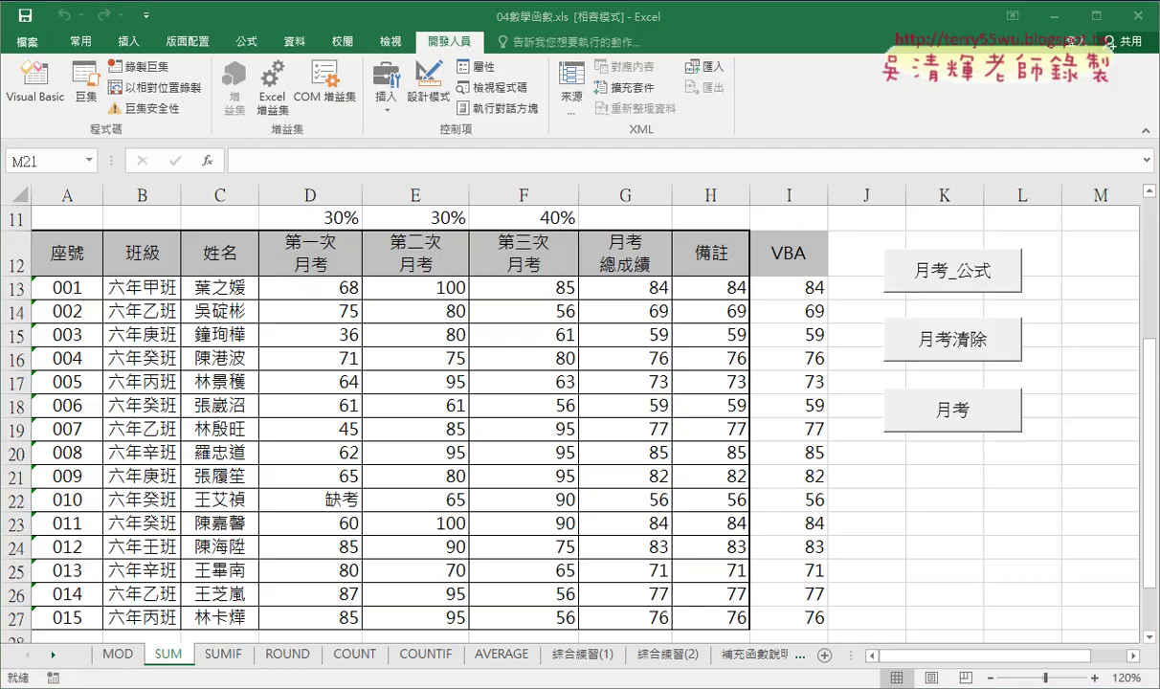
{"action": "key", "text": "alt+Tab"}
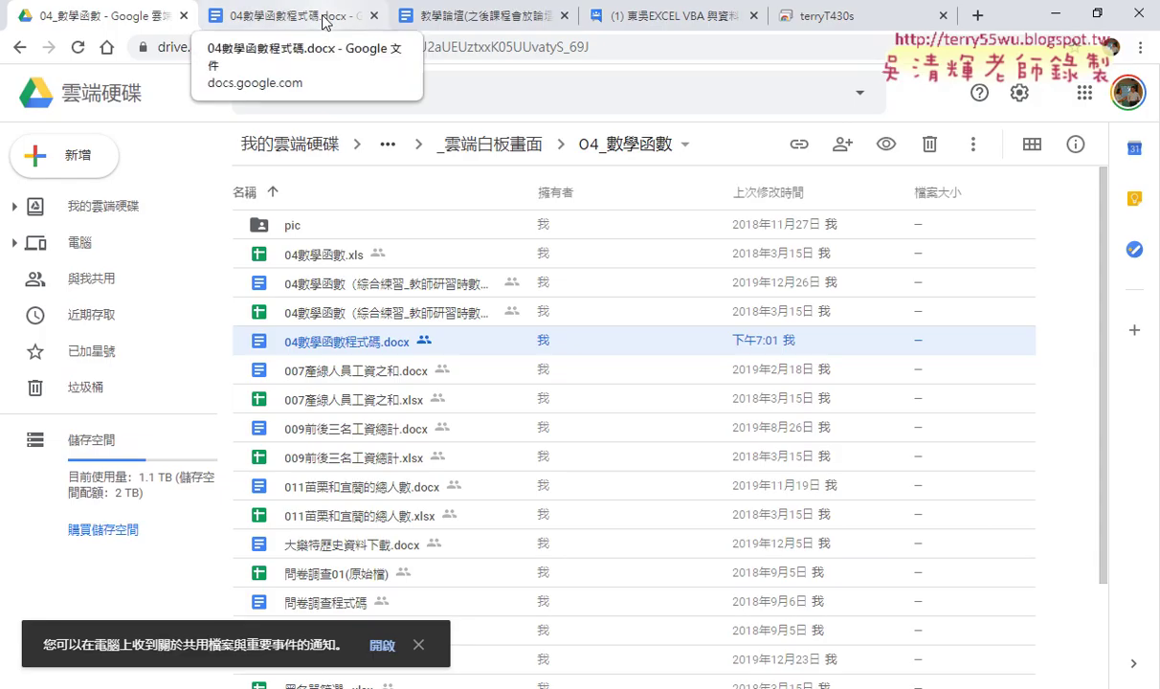
Step: Review the Sub 月考 code and its Range("D11") term in 04數學函數程式碼.docx, then return to Excel
{"action": "left_click", "coordinate": [288, 15]}
{"action": "scroll", "coordinate": [441, 325], "scroll_direction": "up", "scroll_amount": 10}
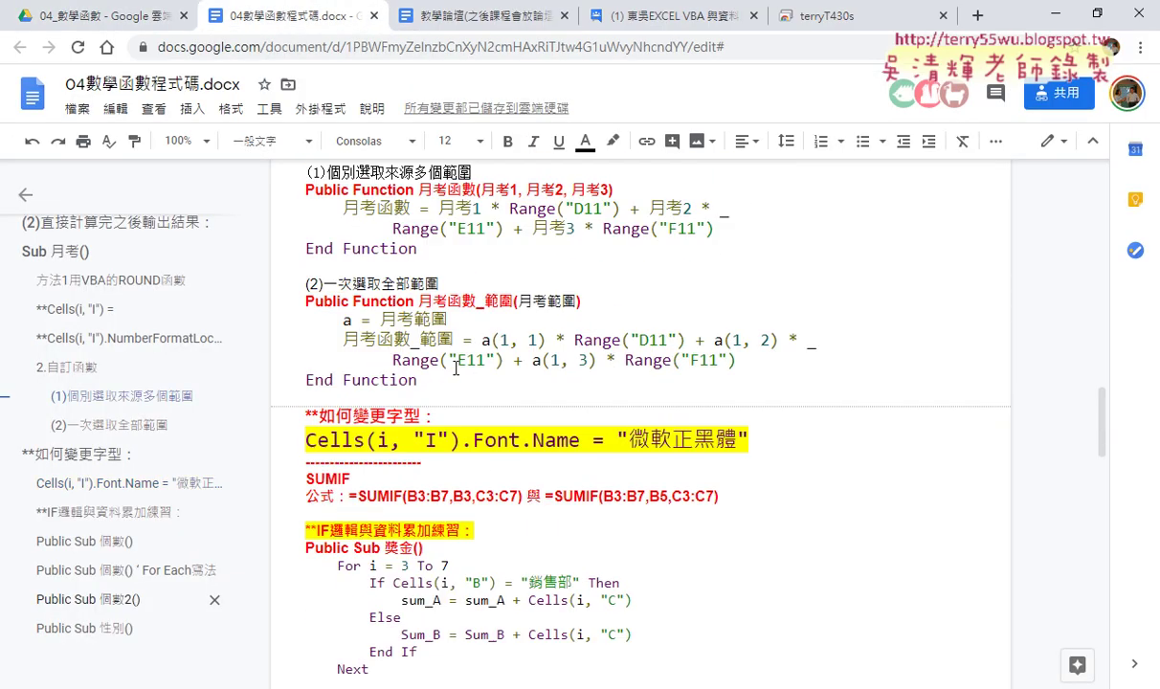
{"action": "scroll", "coordinate": [454, 367], "scroll_direction": "up", "scroll_amount": 5}
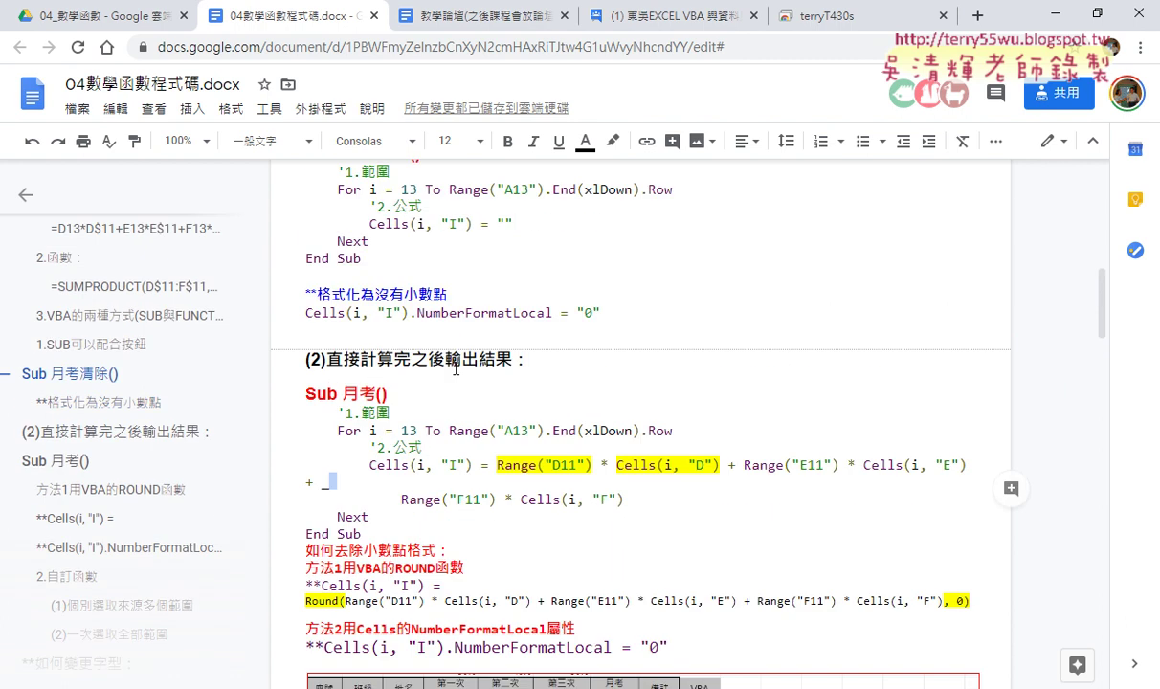
{"action": "left_click_drag", "start_coordinate": [362, 534], "coordinate": [292, 401]}
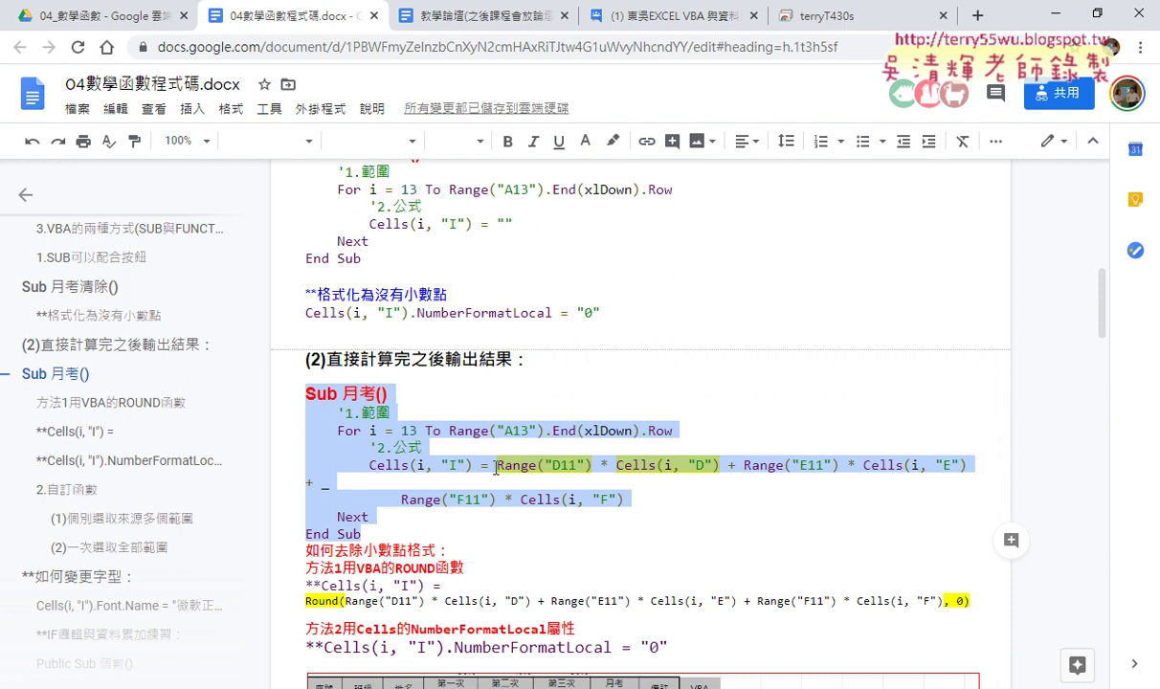
{"action": "left_click_drag", "start_coordinate": [496, 465], "coordinate": [598, 467]}
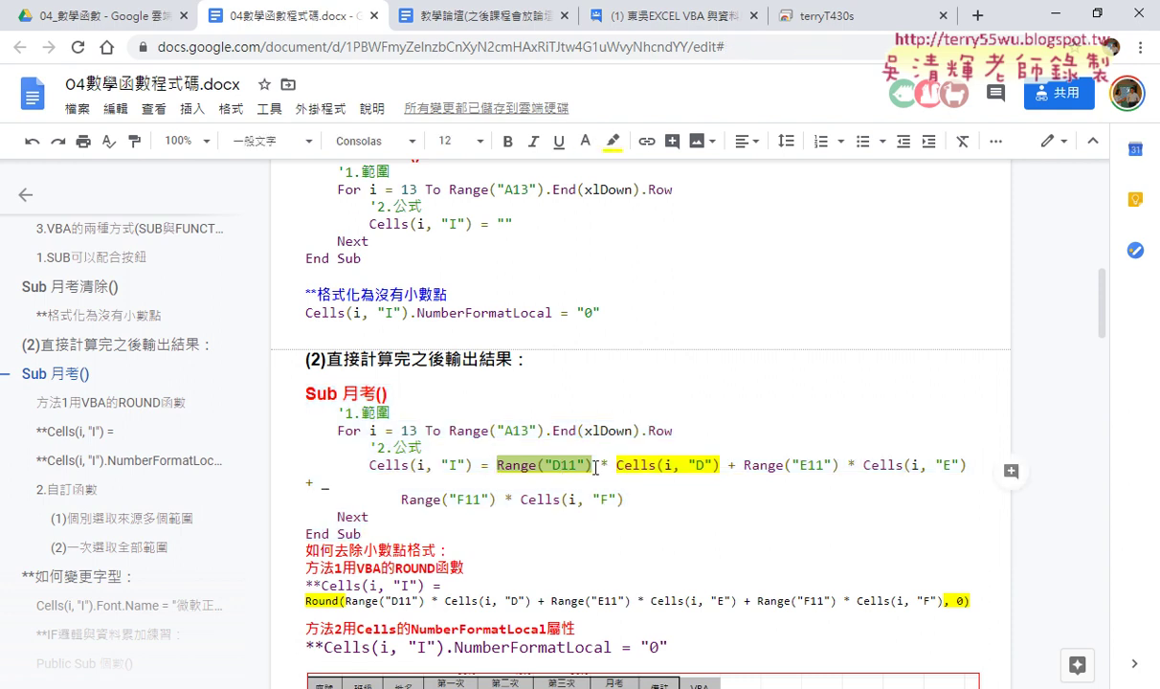
{"action": "left_click", "coordinate": [541, 464]}
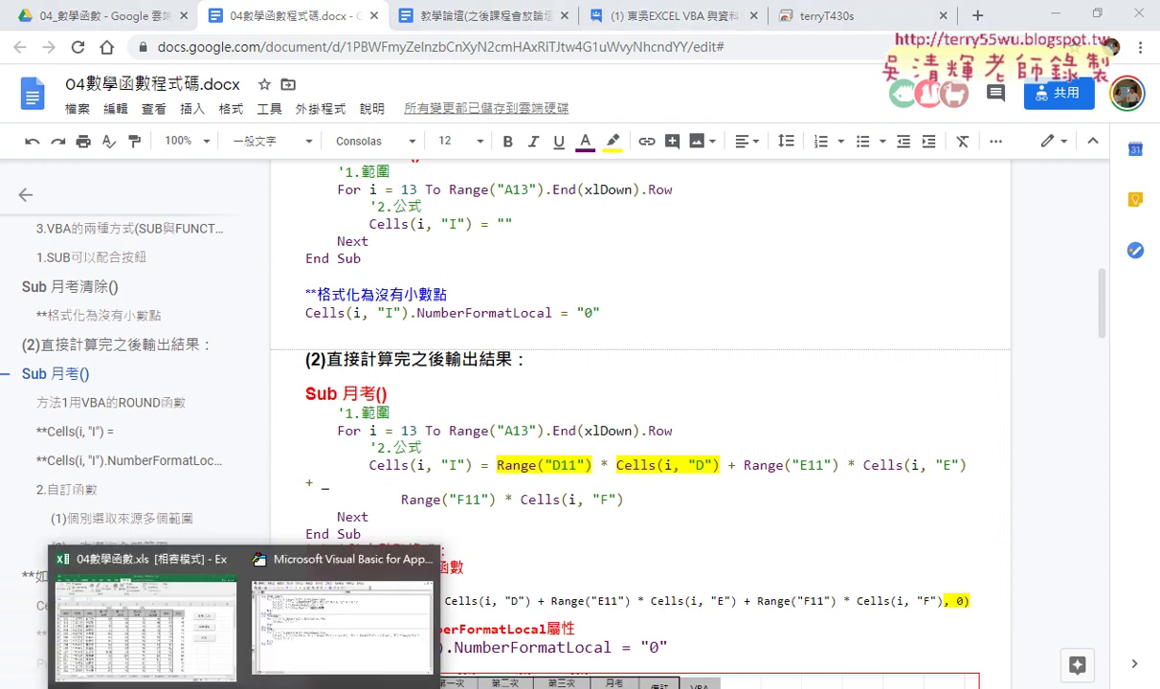
{"action": "left_click", "coordinate": [201, 622]}
Step: Switch to the SUMIF sheet and zoom it to 120%
{"action": "left_click", "coordinate": [223, 655]}
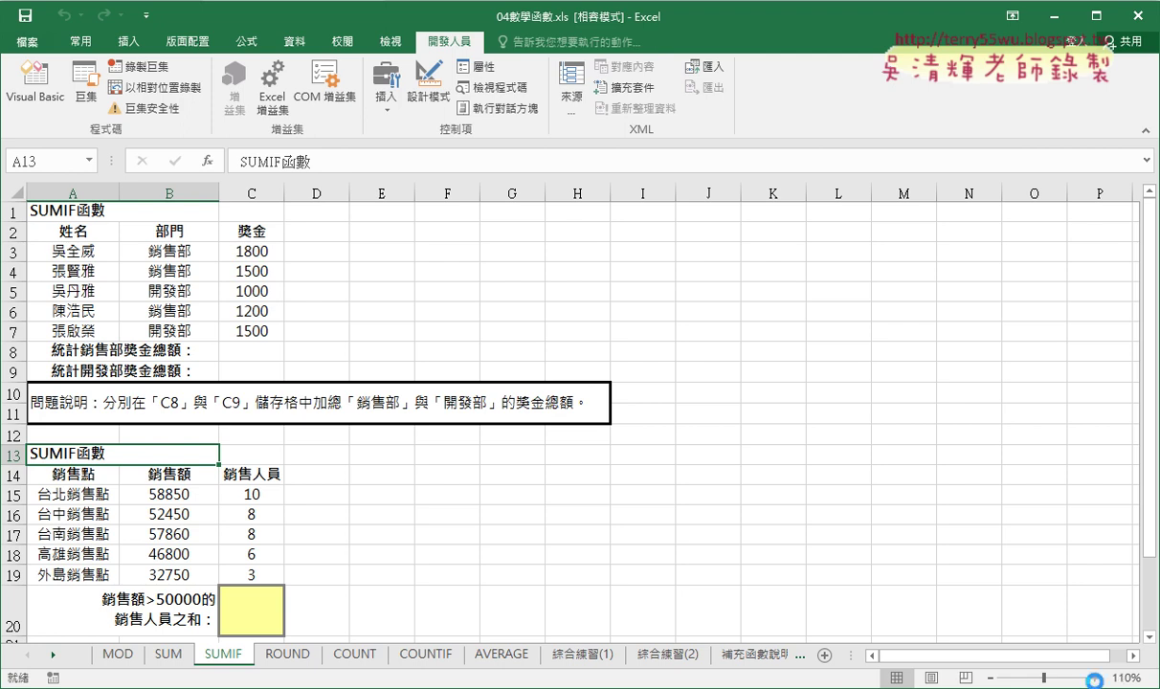
{"action": "left_click", "coordinate": [1094, 678]}
{"action": "left_click", "coordinate": [1095, 678]}
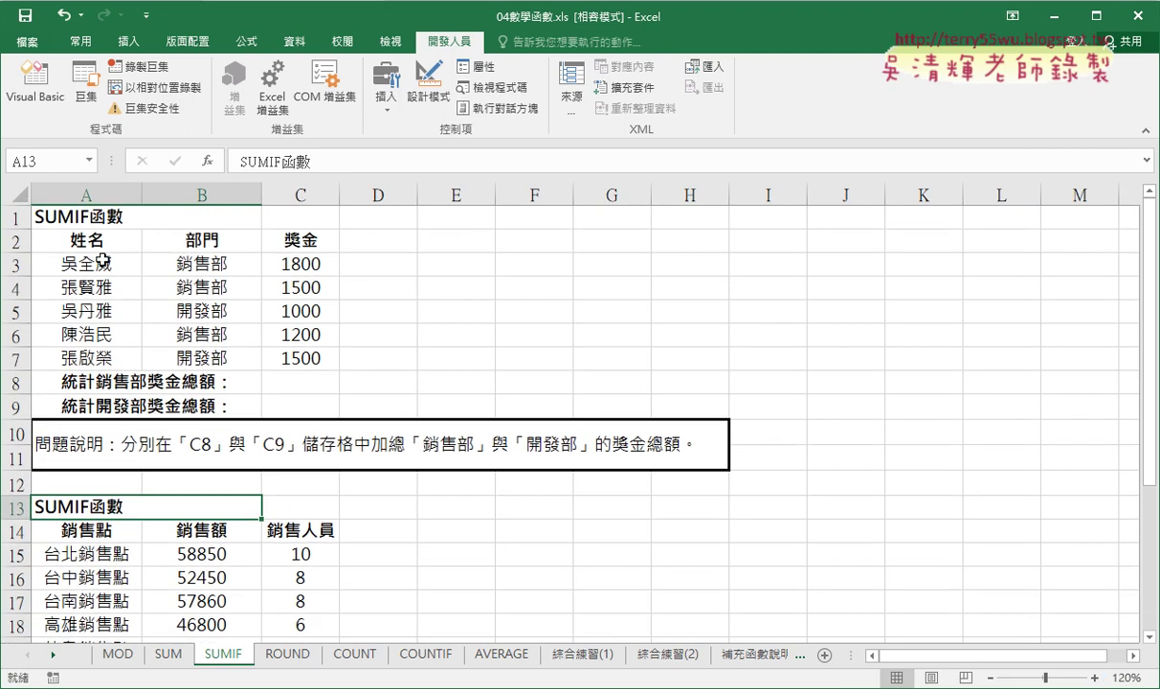
Step: Highlight the 部門 B3:B7 and 獎金 C3:C7 ranges and the 銷售部 rows, then select C8
{"action": "mouse_move", "coordinate": [311, 260]}
{"action": "left_mouse_down"}
{"action": "mouse_move", "coordinate": [326, 326]}
{"action": "mouse_move", "coordinate": [319, 360]}
{"action": "left_mouse_up"}
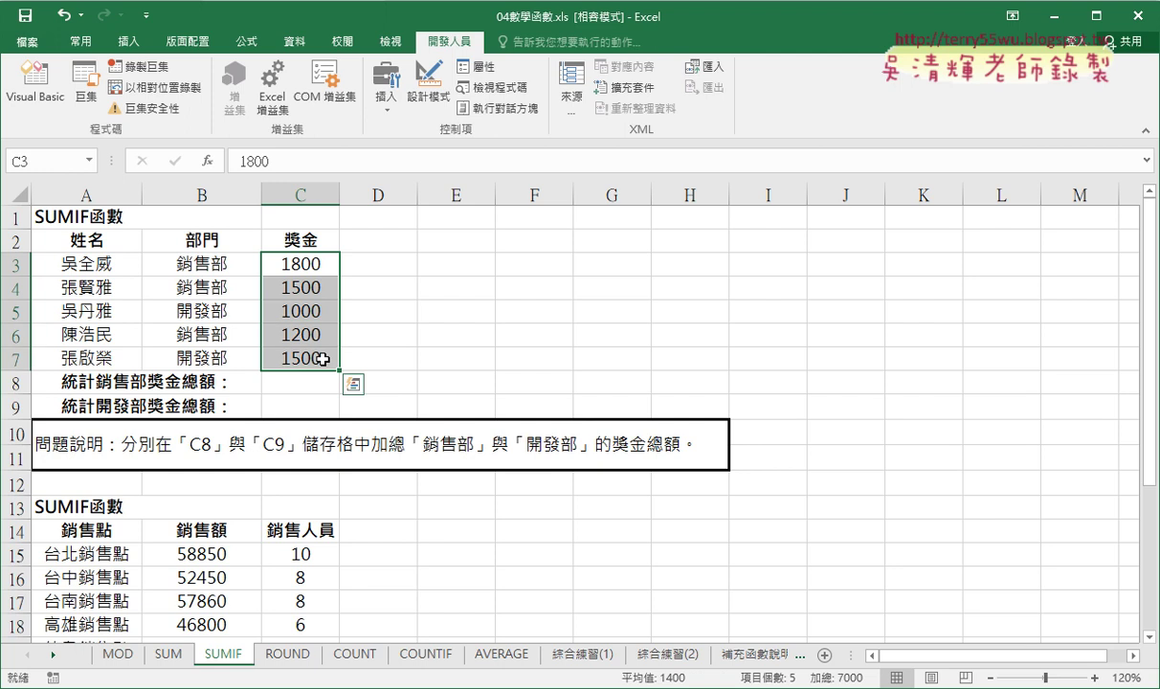
{"action": "left_click_drag", "start_coordinate": [212, 267], "coordinate": [213, 356]}
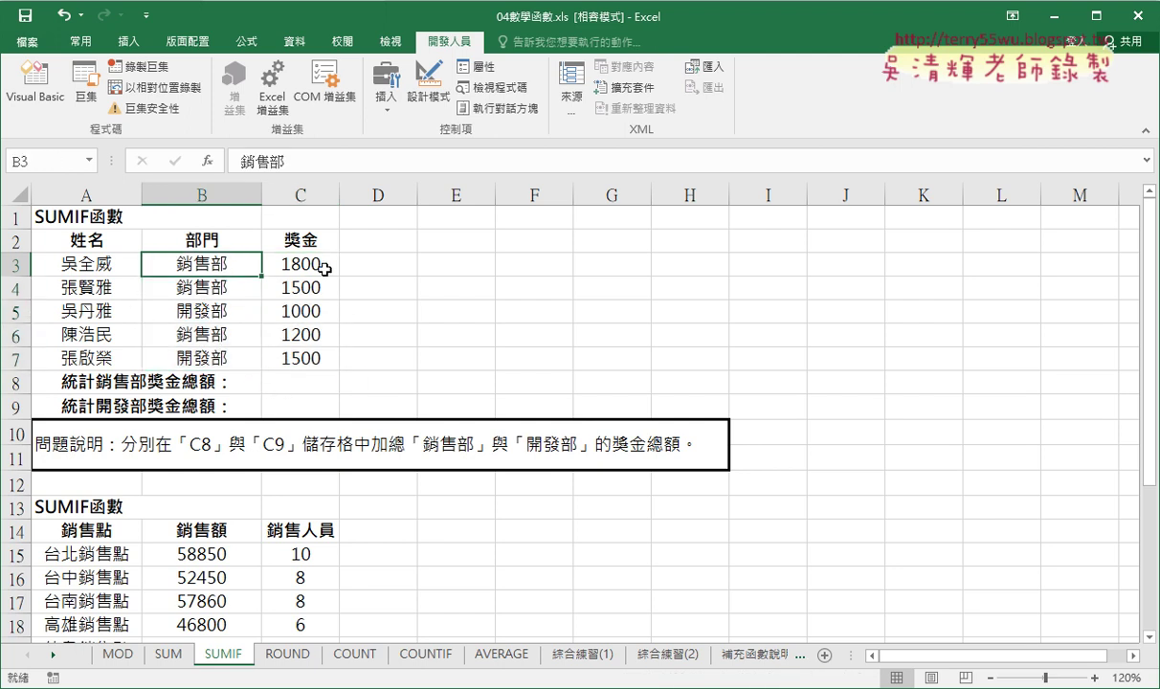
{"action": "left_click_drag", "start_coordinate": [321, 264], "coordinate": [321, 359]}
{"action": "left_click", "coordinate": [308, 381]}
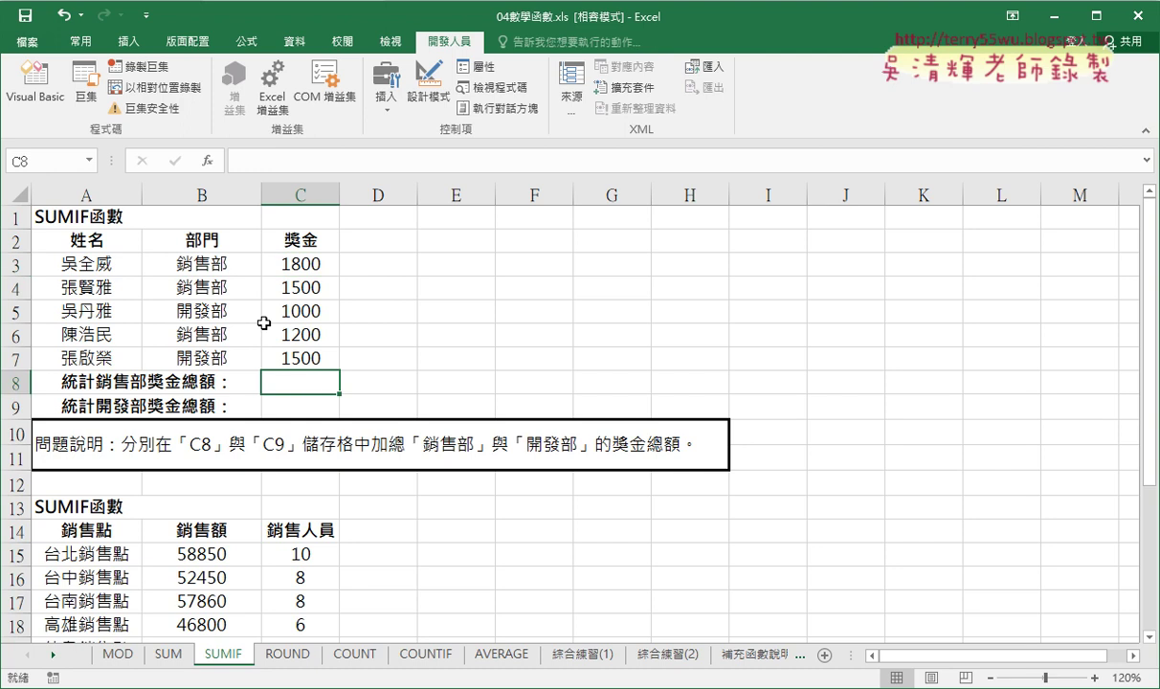
{"action": "left_click", "coordinate": [194, 256]}
{"action": "left_click", "coordinate": [194, 277]}
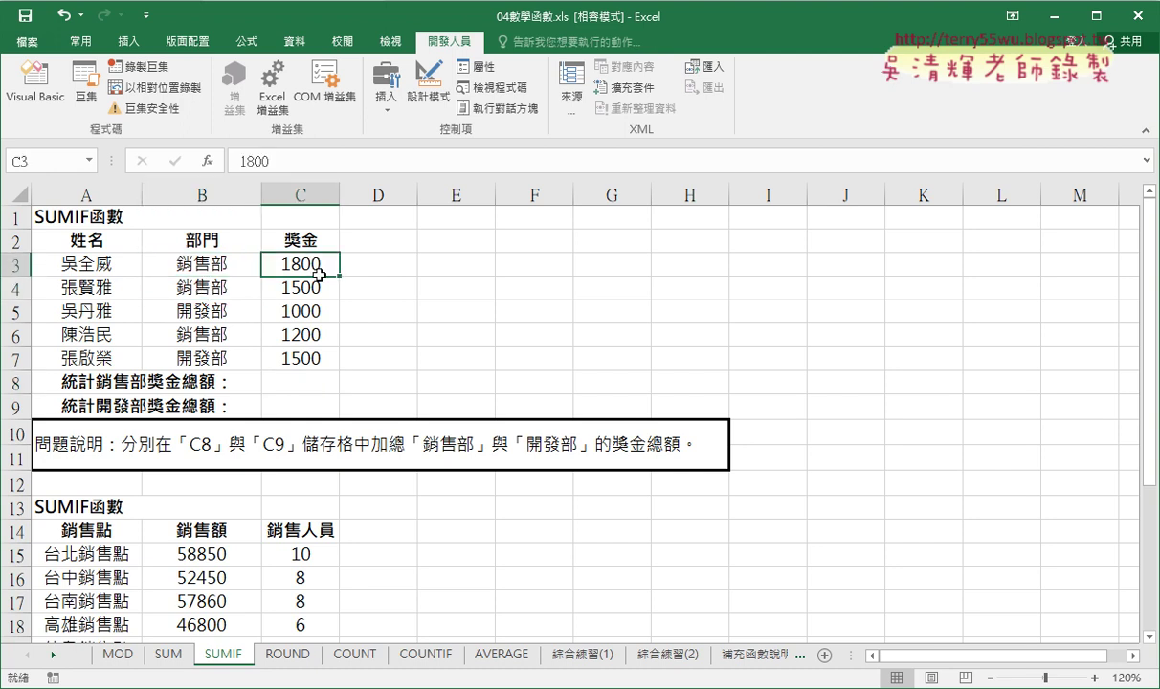
{"action": "left_click_drag", "start_coordinate": [313, 262], "coordinate": [311, 287]}
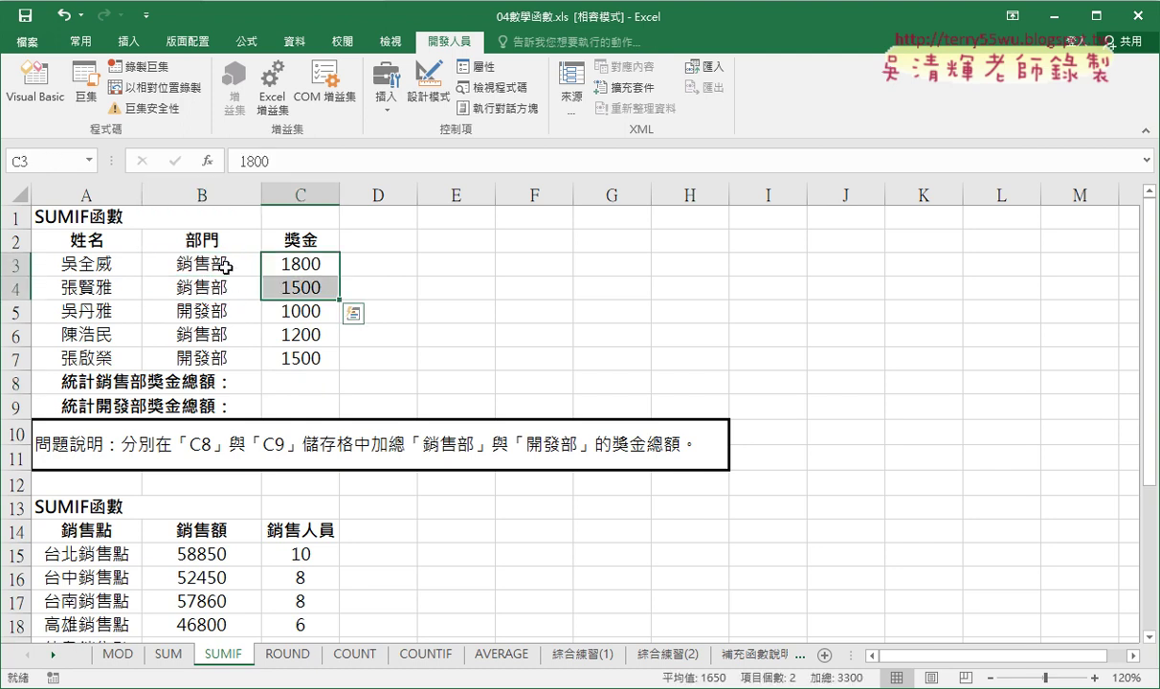
{"action": "left_click", "coordinate": [306, 382]}
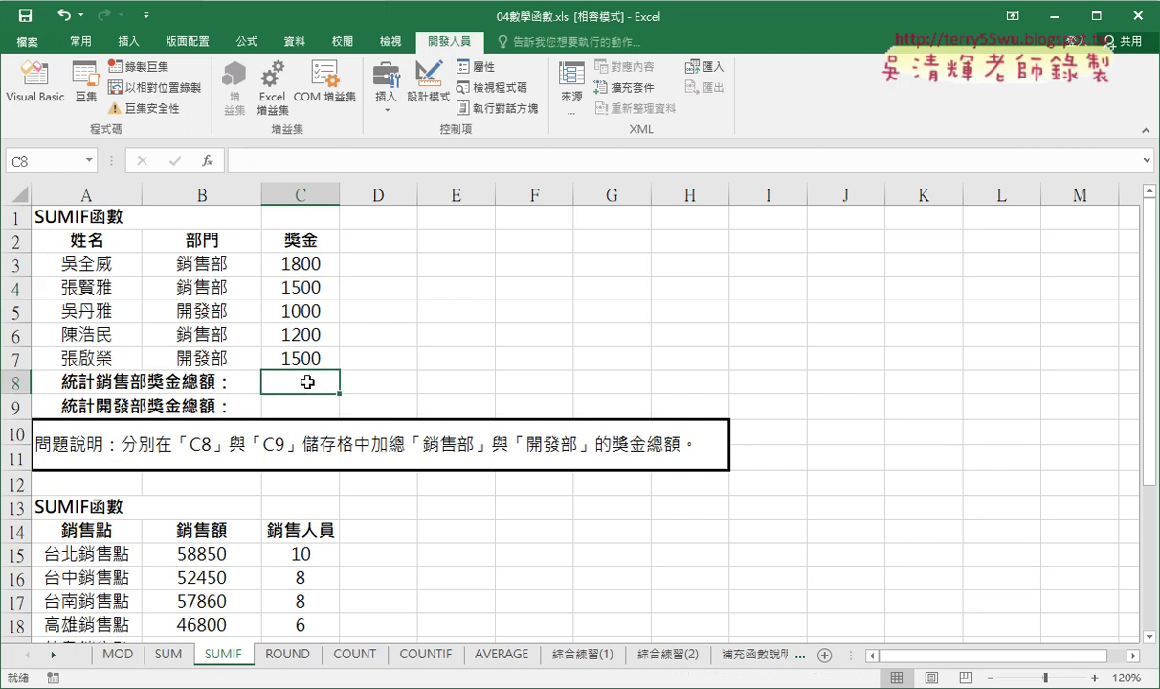
Step: Open Insert Function for C8 and scroll through the Math & Trig function list
{"action": "left_click", "coordinate": [209, 161]}
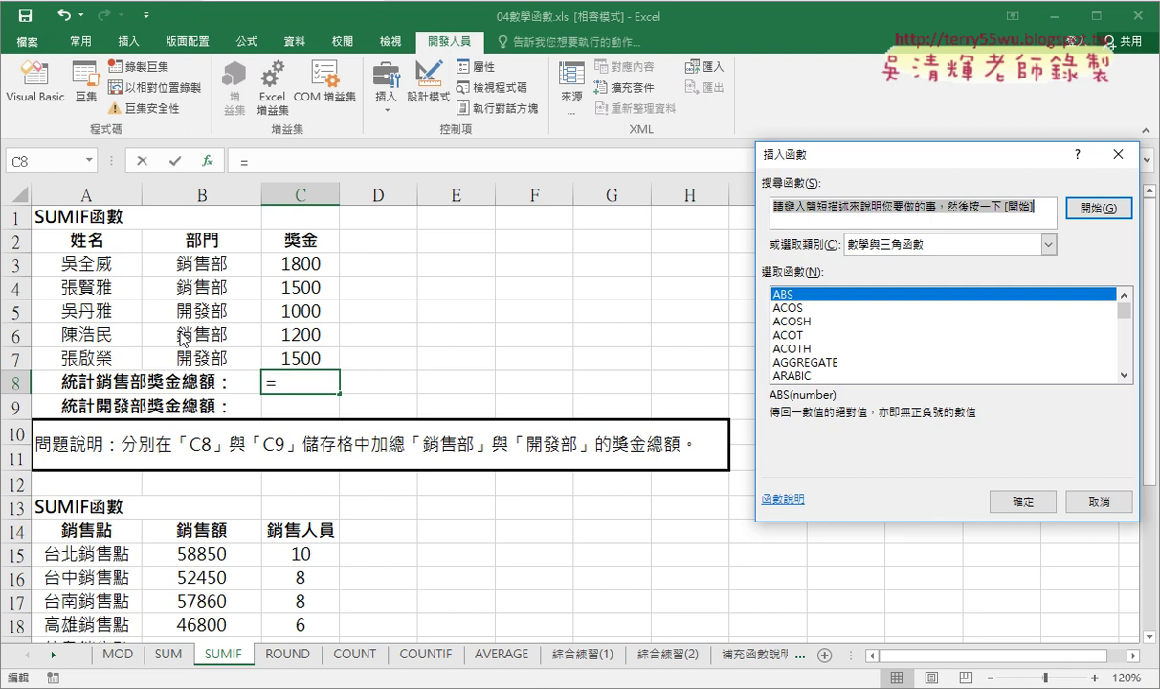
{"action": "left_click_drag", "start_coordinate": [1125, 309], "coordinate": [1127, 351]}
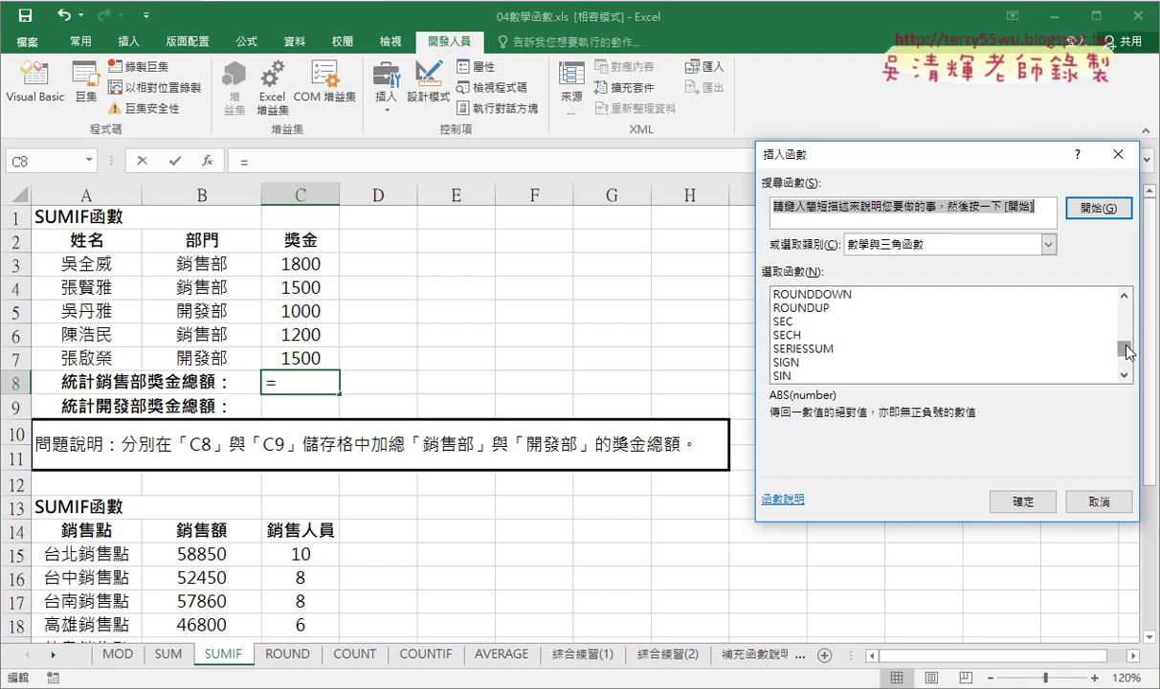
{"action": "left_click", "coordinate": [1125, 376]}
{"action": "left_click", "coordinate": [1125, 377]}
{"action": "left_click", "coordinate": [1126, 377]}
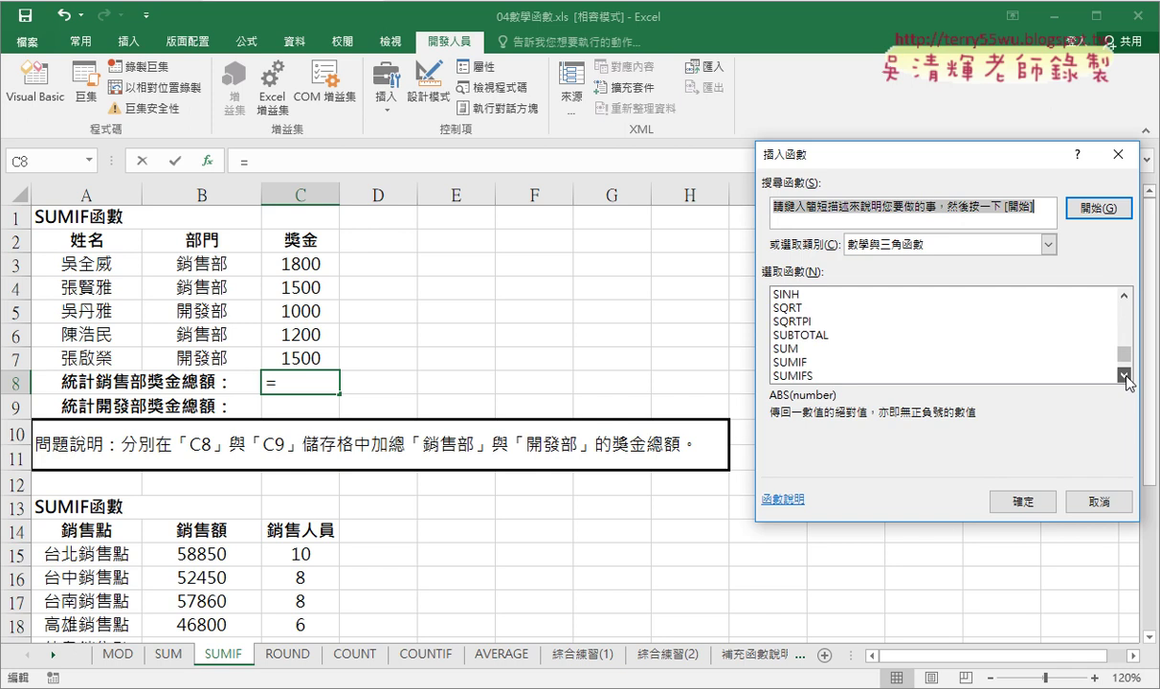
{"action": "left_click", "coordinate": [1126, 377]}
Step: Compare SUMIF with SUMIFS, then confirm SUMIF to bring up its Function Arguments
{"action": "left_click", "coordinate": [812, 332]}
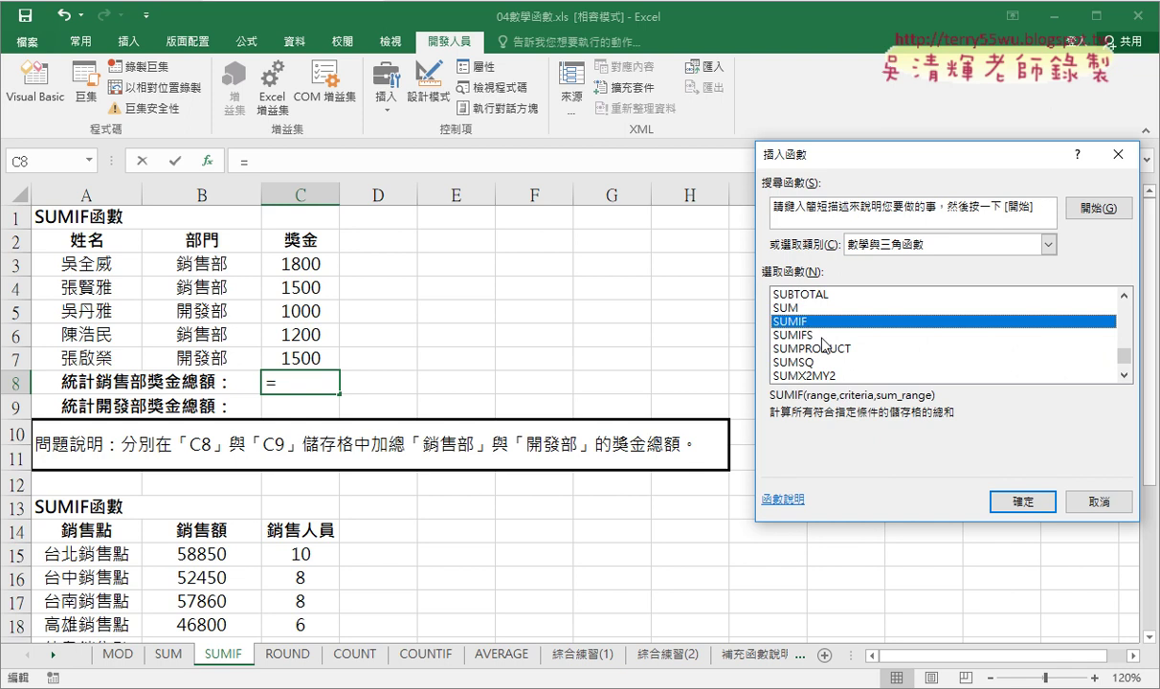
{"action": "left_click", "coordinate": [823, 336]}
{"action": "left_click", "coordinate": [829, 322]}
{"action": "left_click", "coordinate": [805, 335]}
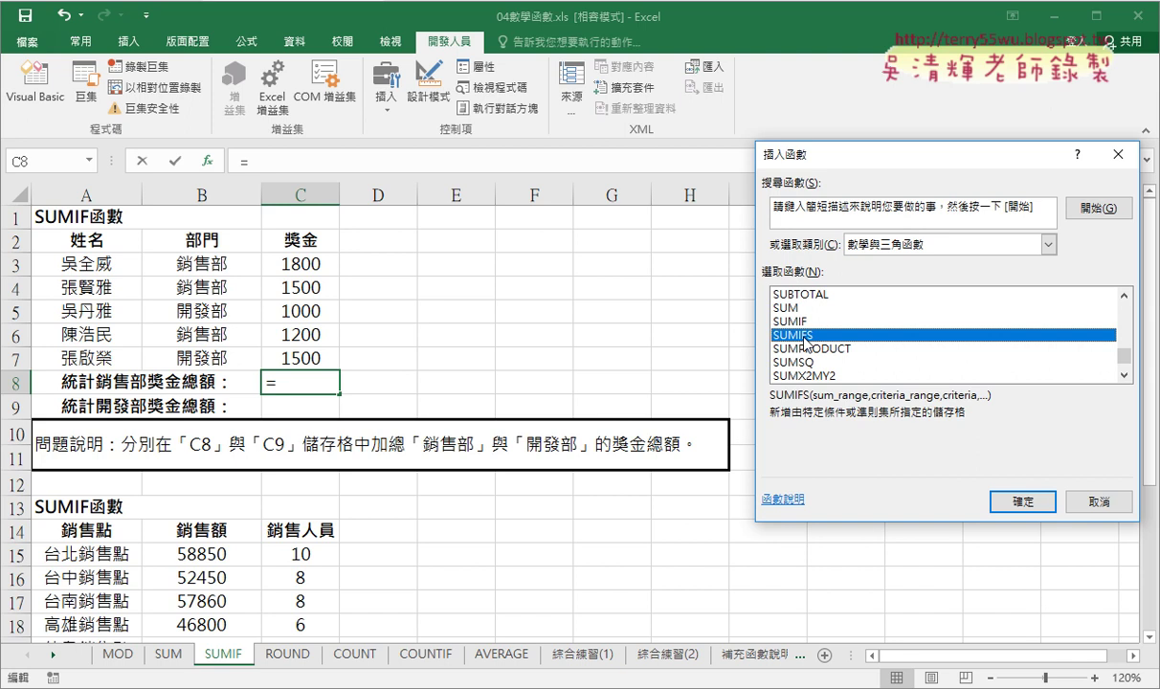
{"action": "left_click", "coordinate": [803, 323]}
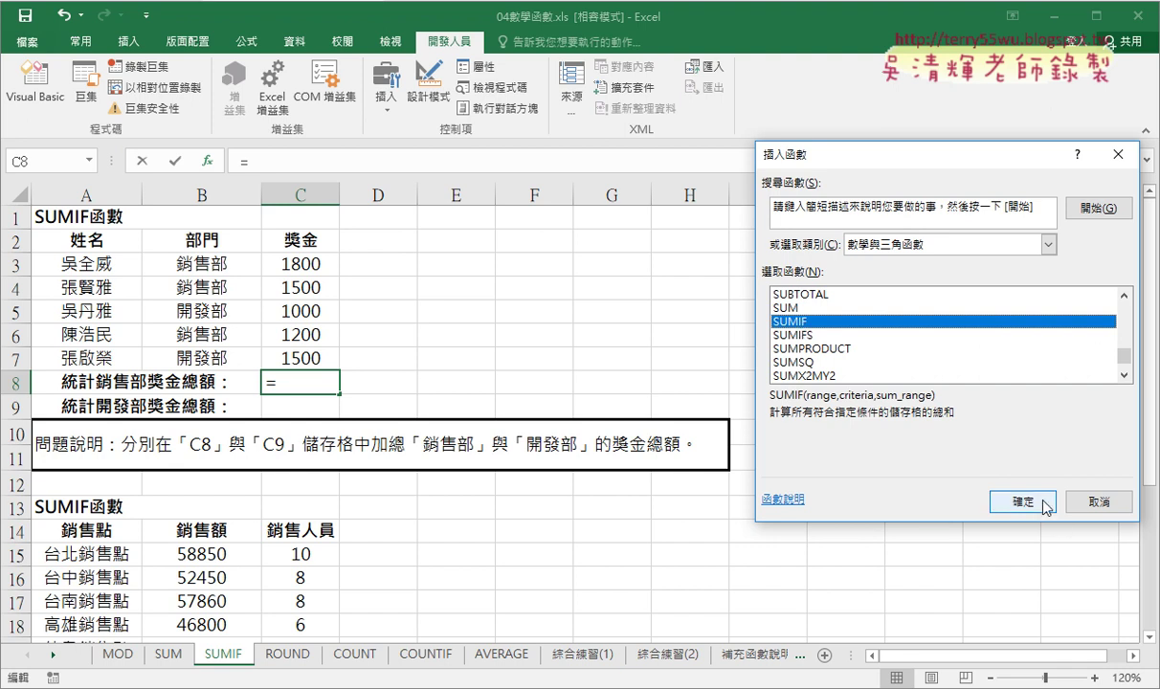
{"action": "left_click", "coordinate": [1004, 498]}
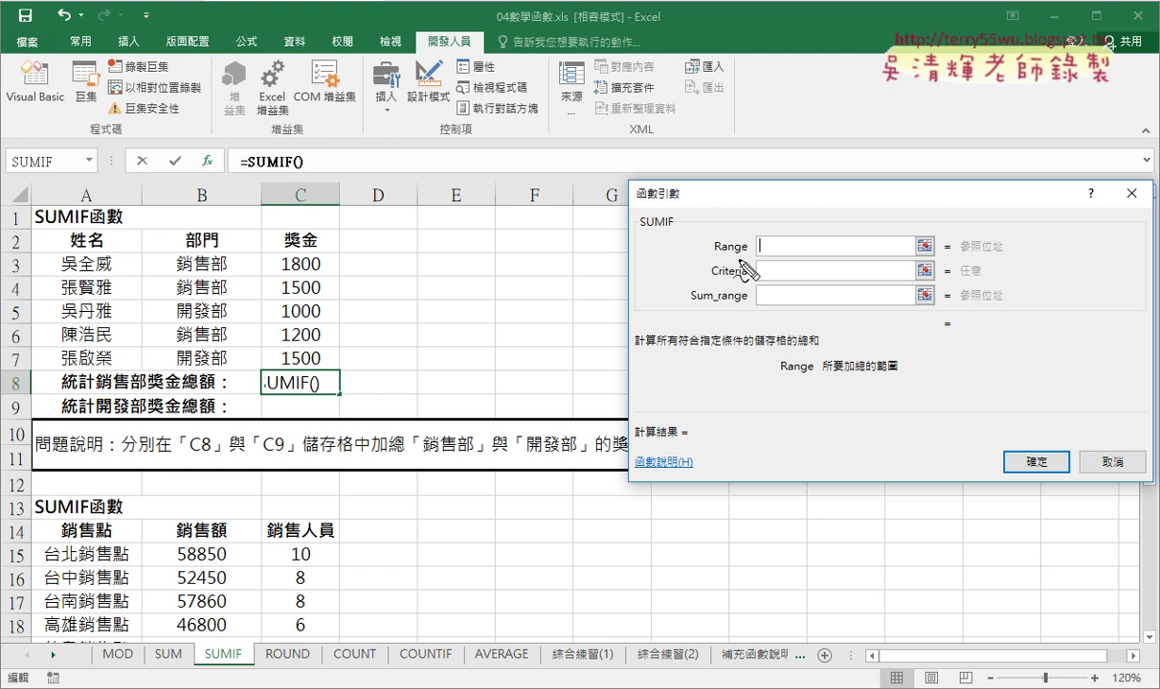
Step: Set the SUMIF Range argument to the department cells B3:B7
{"action": "mouse_move", "coordinate": [750, 282]}
{"action": "left_mouse_down"}
{"action": "mouse_move", "coordinate": [711, 282]}
{"action": "mouse_move", "coordinate": [749, 291]}
{"action": "left_mouse_up"}
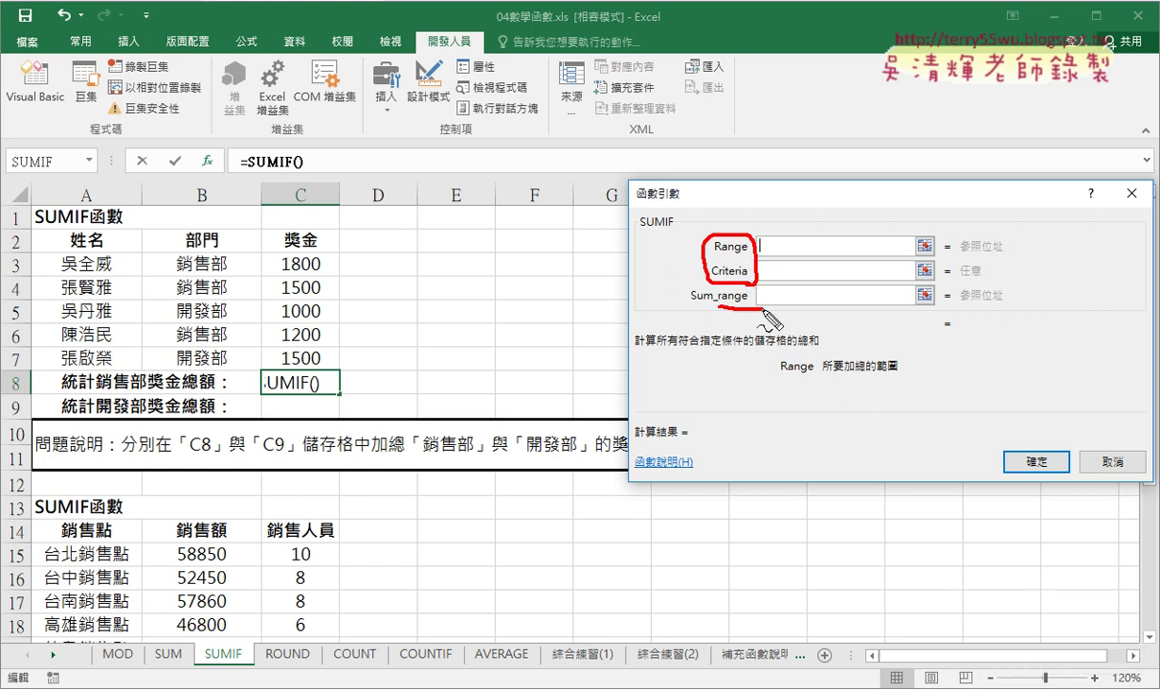
{"action": "left_click_drag", "start_coordinate": [717, 309], "coordinate": [749, 307]}
{"action": "key", "text": "Escape"}
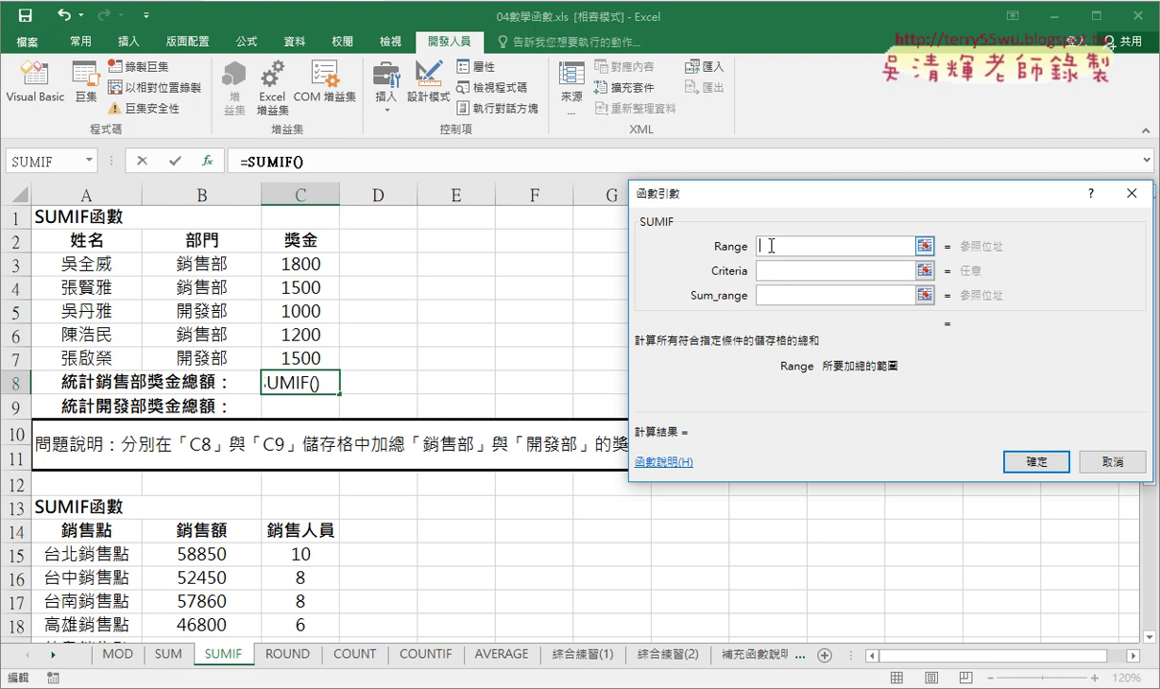
{"action": "left_click_drag", "start_coordinate": [213, 252], "coordinate": [212, 358]}
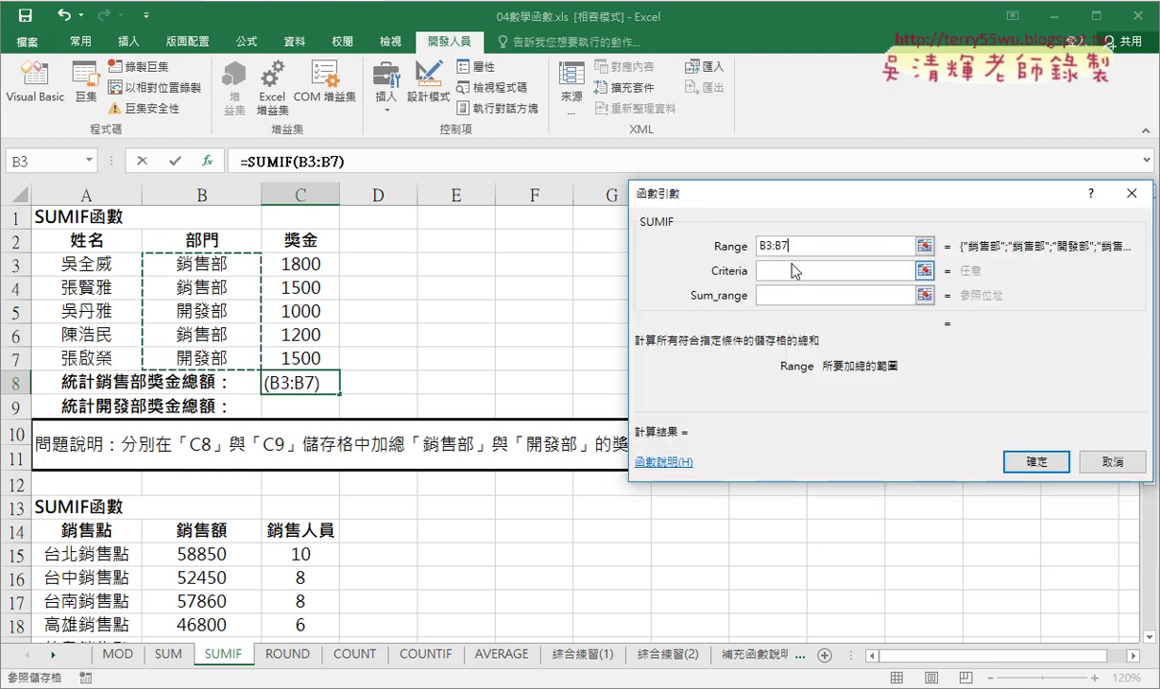
{"action": "left_click", "coordinate": [802, 270]}
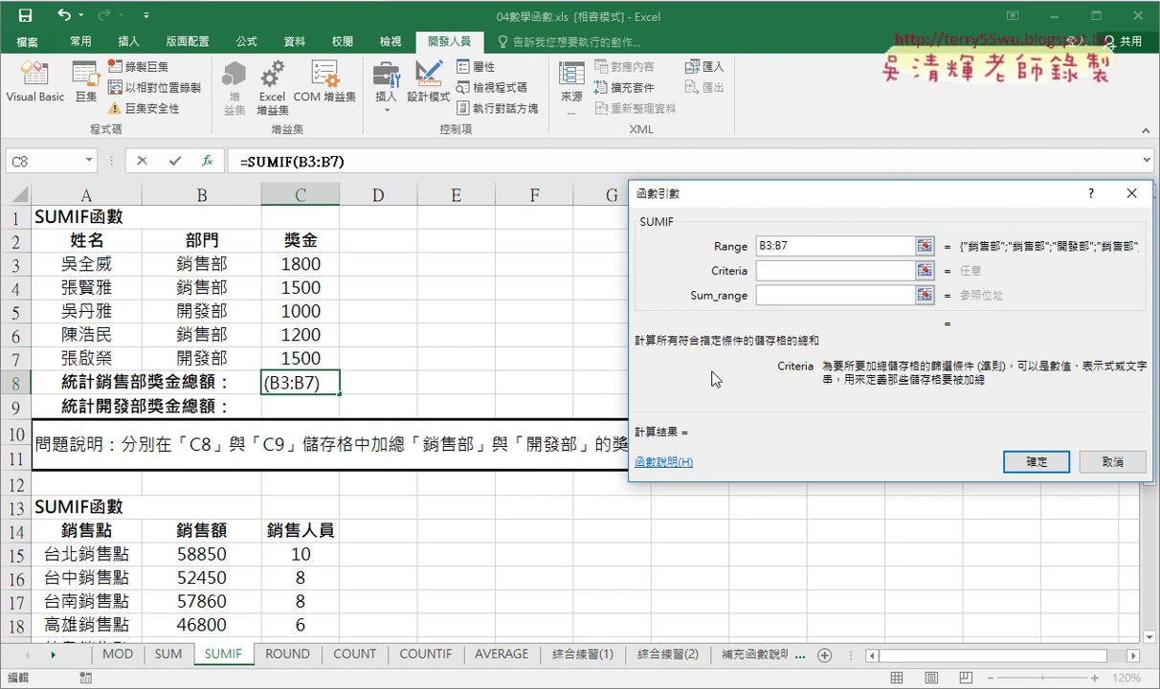
Step: Enter 銷售部 as the Criteria, fixing the phonetic character conversion
{"action": "type", "text": "ㄒㄧㄠ"}
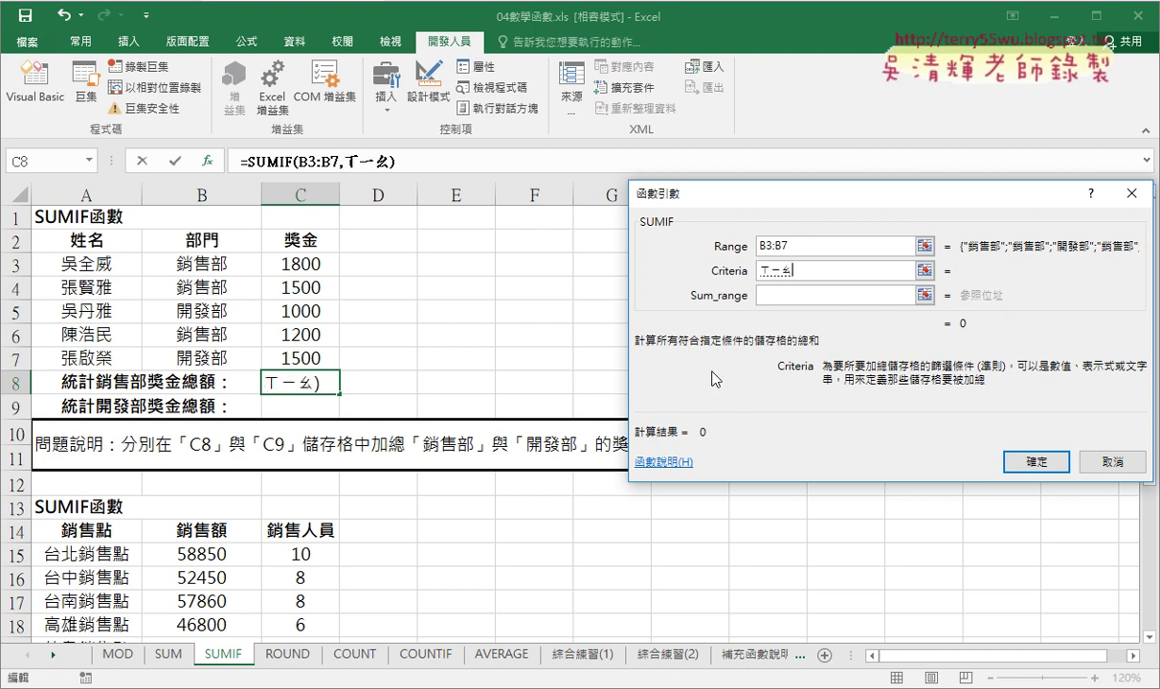
{"action": "key", "text": "space"}
{"action": "type", "text": "ㄕㄡˋㄅㄨˋ"}
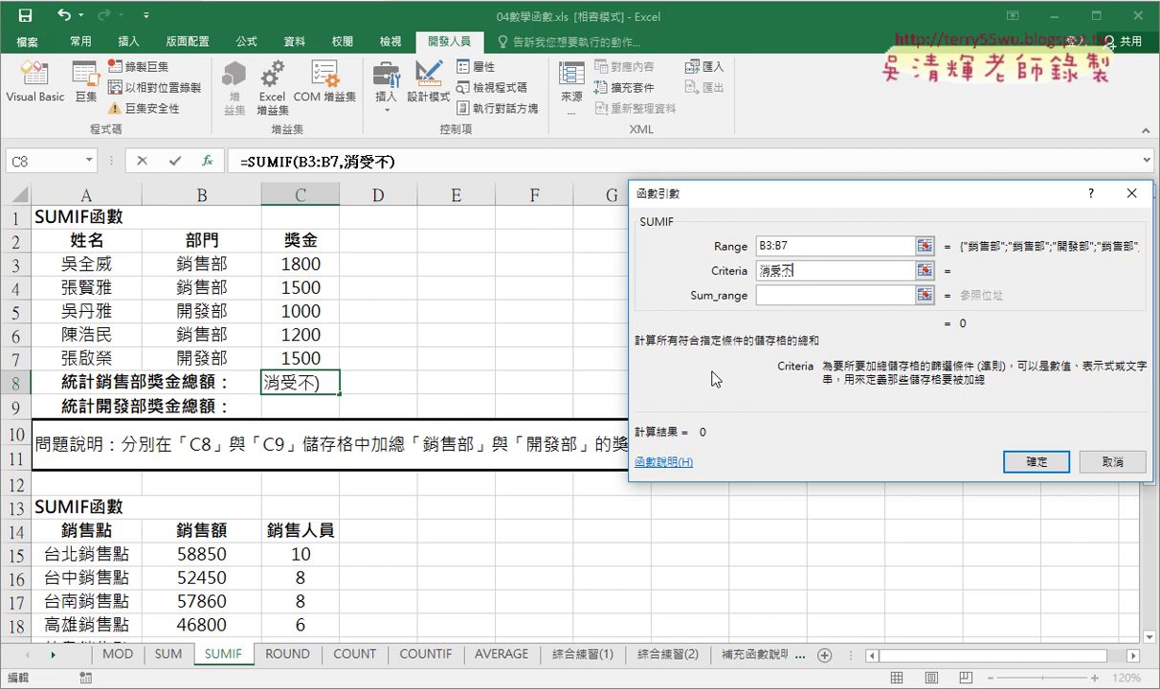
{"action": "key", "text": "BackSpace"}
{"action": "key", "text": "BackSpace"}
{"action": "key", "text": "BackSpace"}
{"action": "type", "text": "ㄒㄧㄠ"}
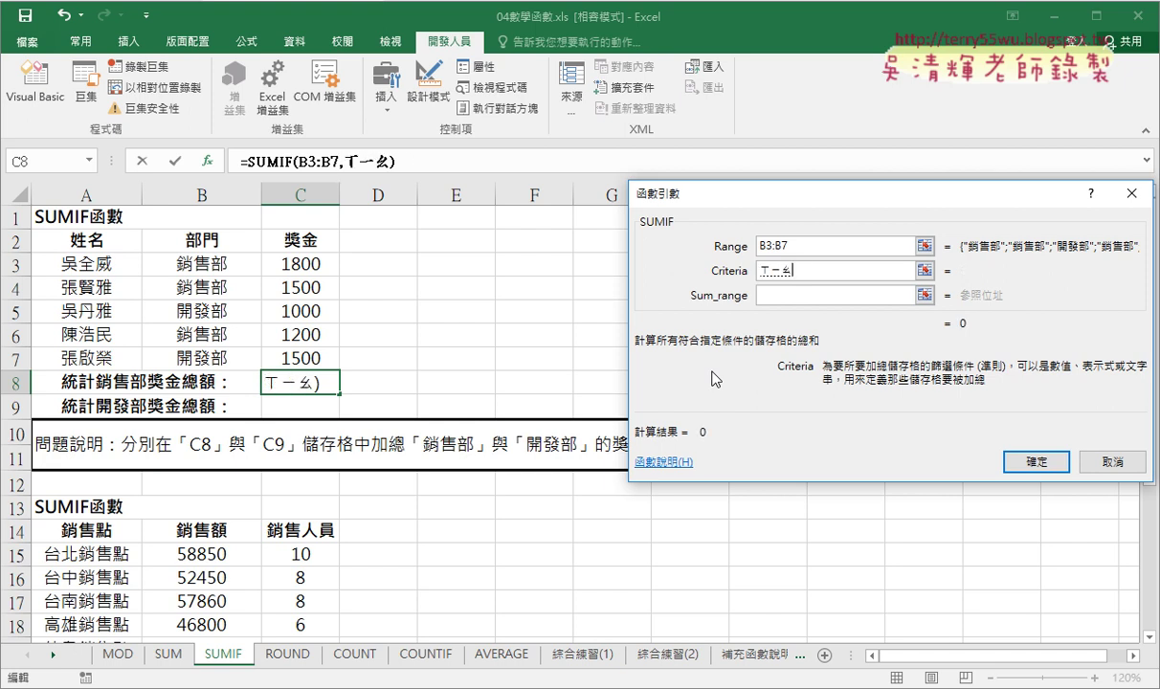
{"action": "key", "text": "space"}
{"action": "type", "text": "ㄕㄡˋㄅㄨˋ"}
{"action": "key", "text": "Left"}
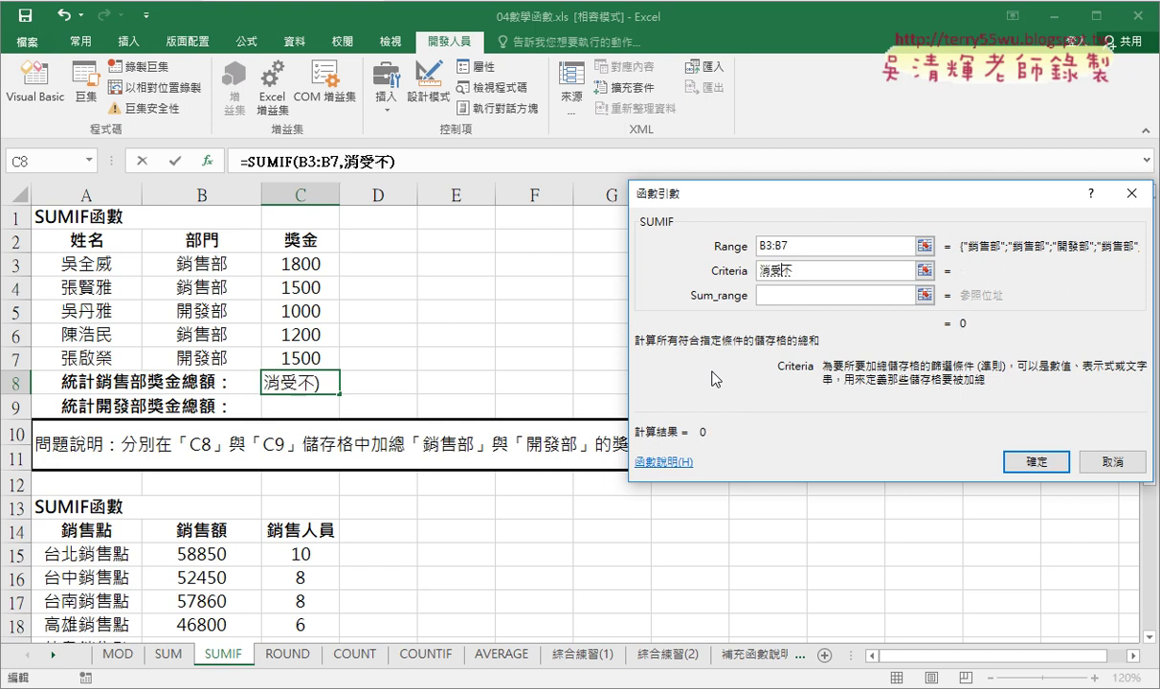
{"action": "key", "text": "Left"}
{"action": "key", "text": "Left"}
{"action": "key", "text": "Down"}
{"action": "key", "text": "Return"}
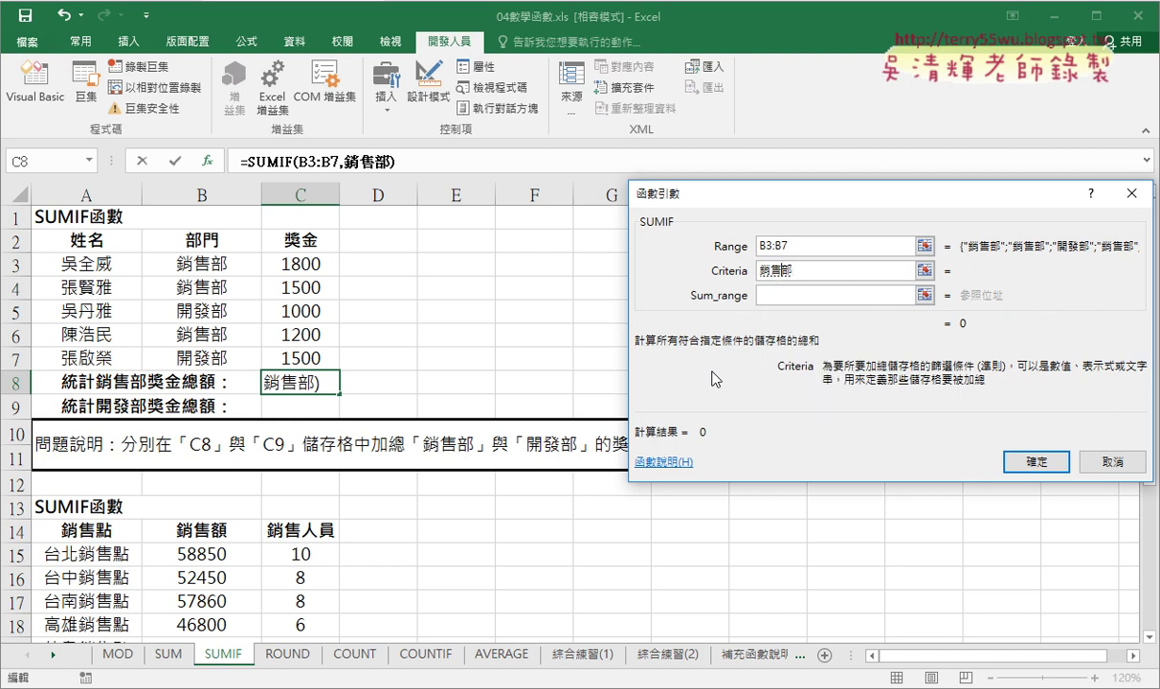
{"action": "key", "text": "Tab"}
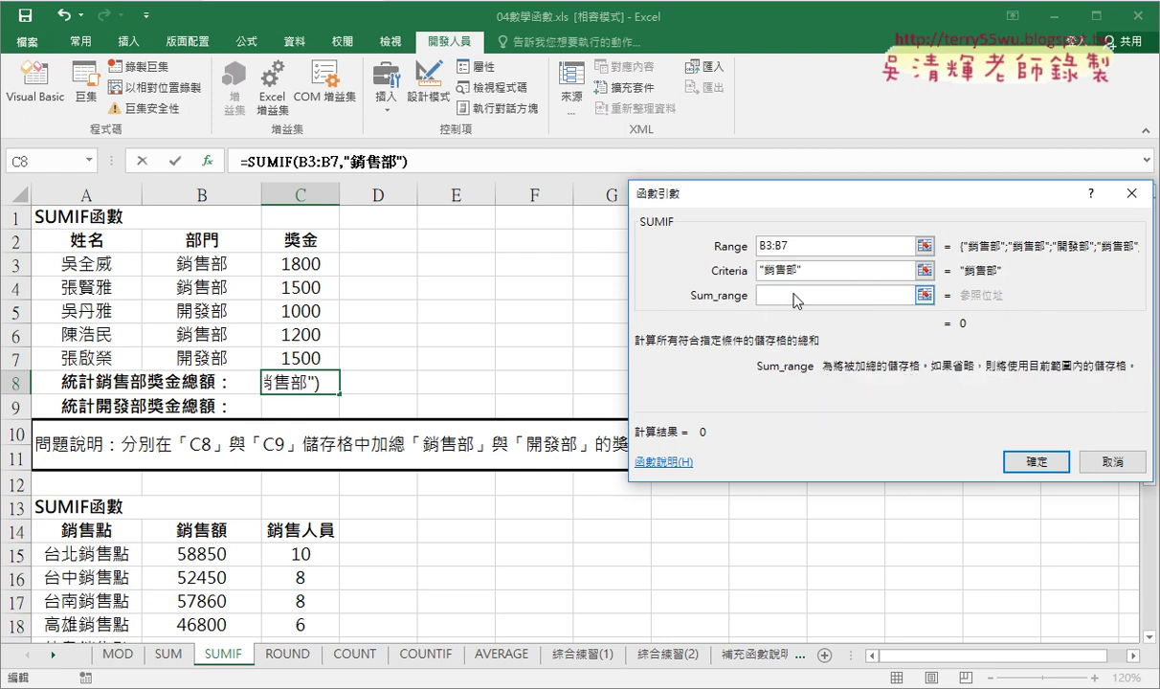
Step: Set Sum_range to C3:C7 and confirm, so C8 shows 4500
{"action": "key", "text": "shift+Tab"}
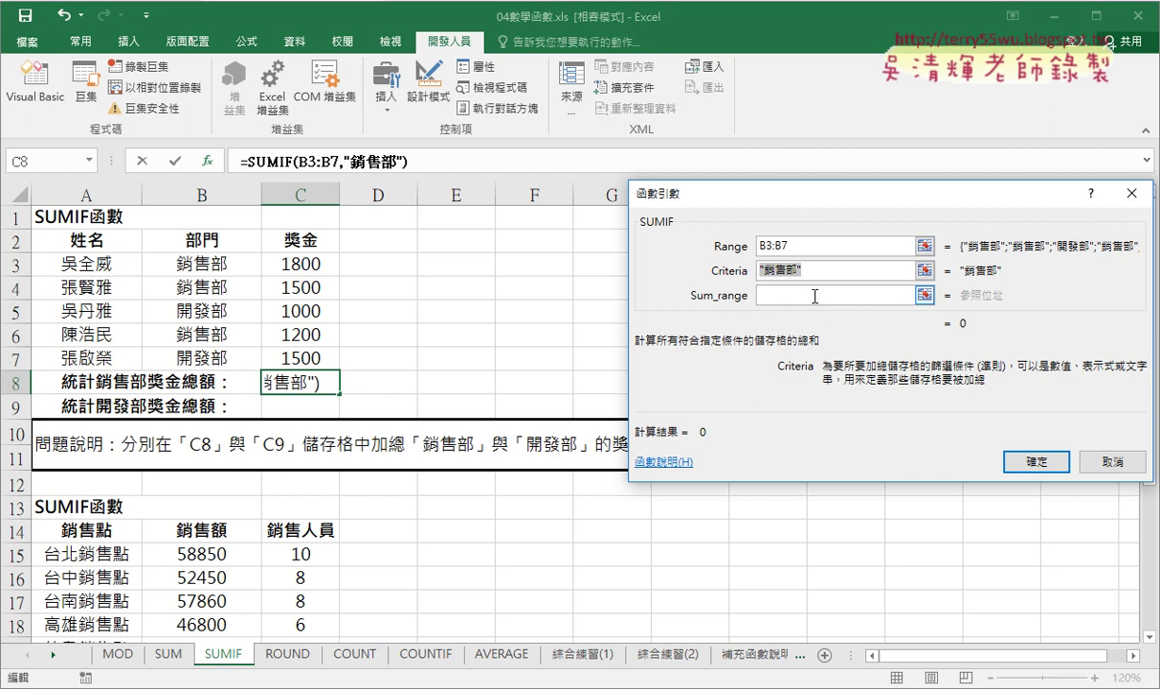
{"action": "left_click", "coordinate": [785, 296]}
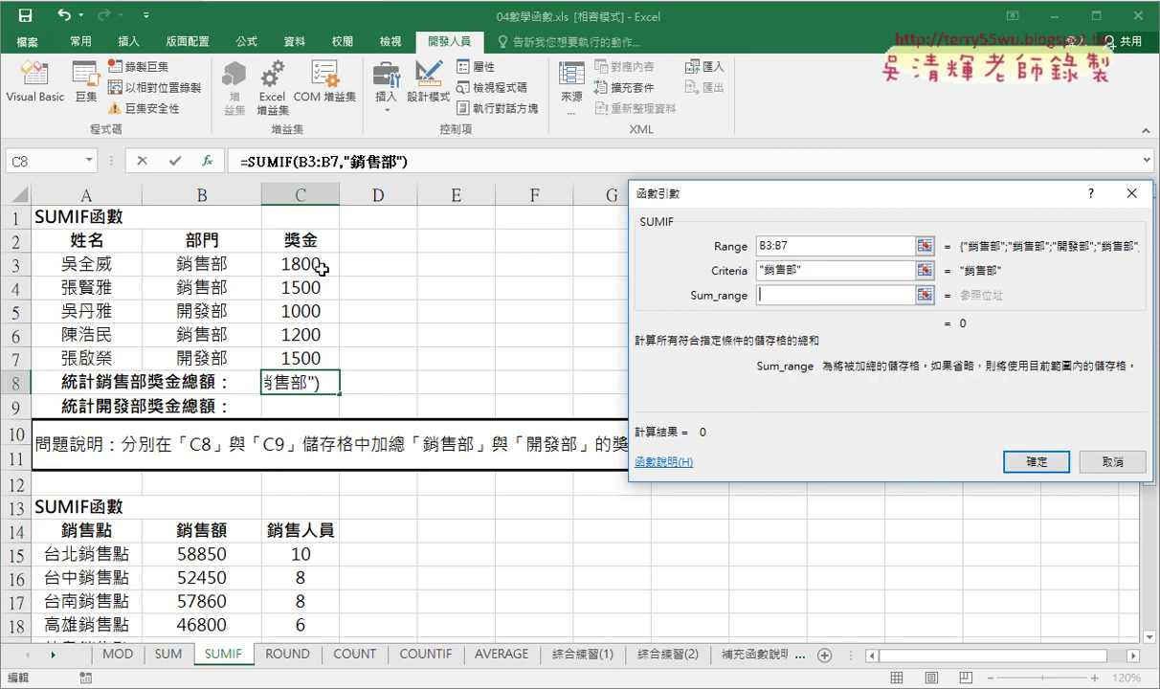
{"action": "left_click_drag", "start_coordinate": [302, 262], "coordinate": [302, 357]}
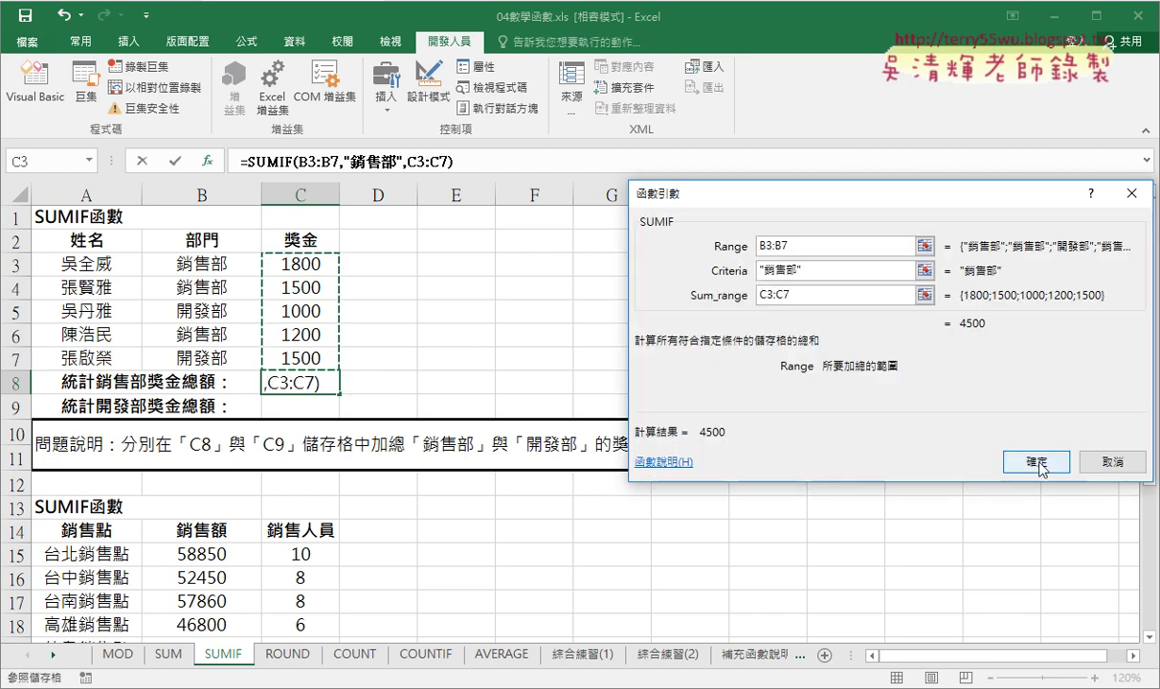
{"action": "left_click", "coordinate": [1037, 461]}
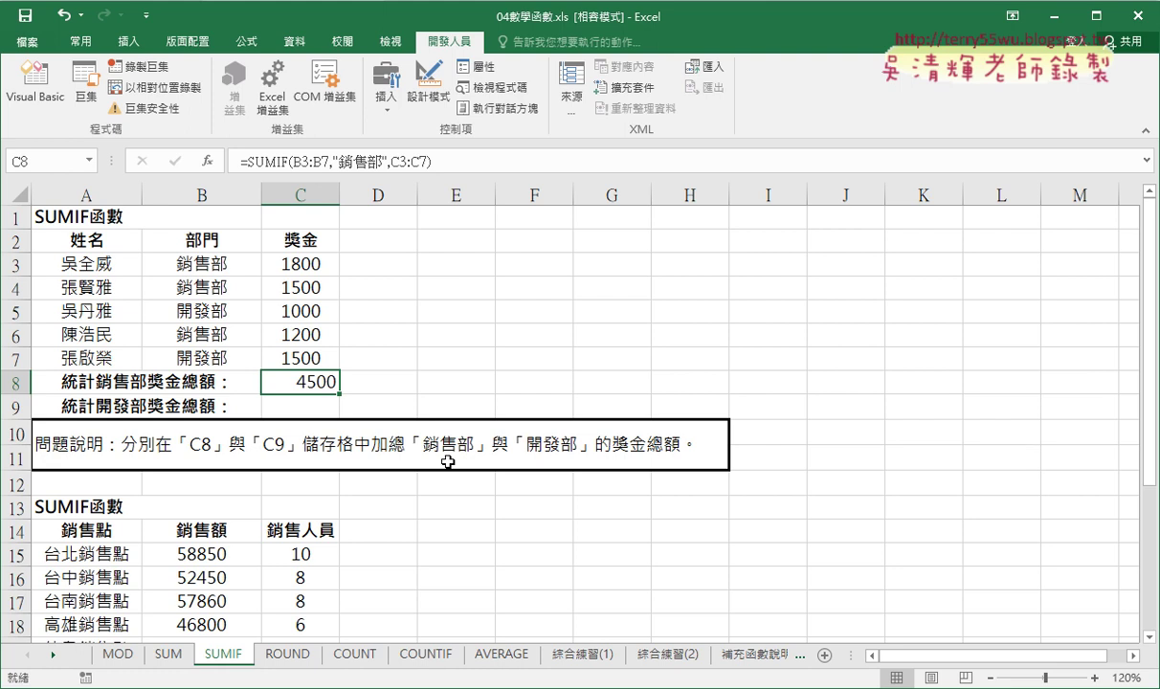
Step: Copy C8's SUMIF formula from the formula bar and move down to C9
{"action": "left_click", "coordinate": [314, 411]}
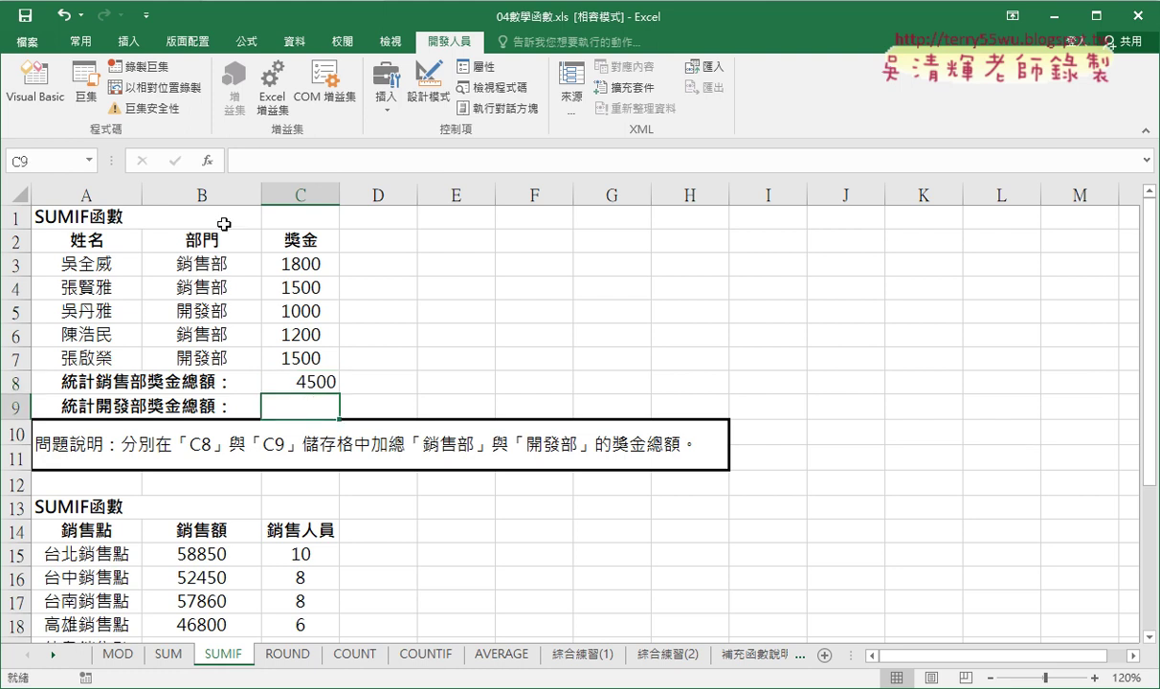
{"action": "left_click", "coordinate": [318, 382]}
{"action": "left_click", "coordinate": [431, 162]}
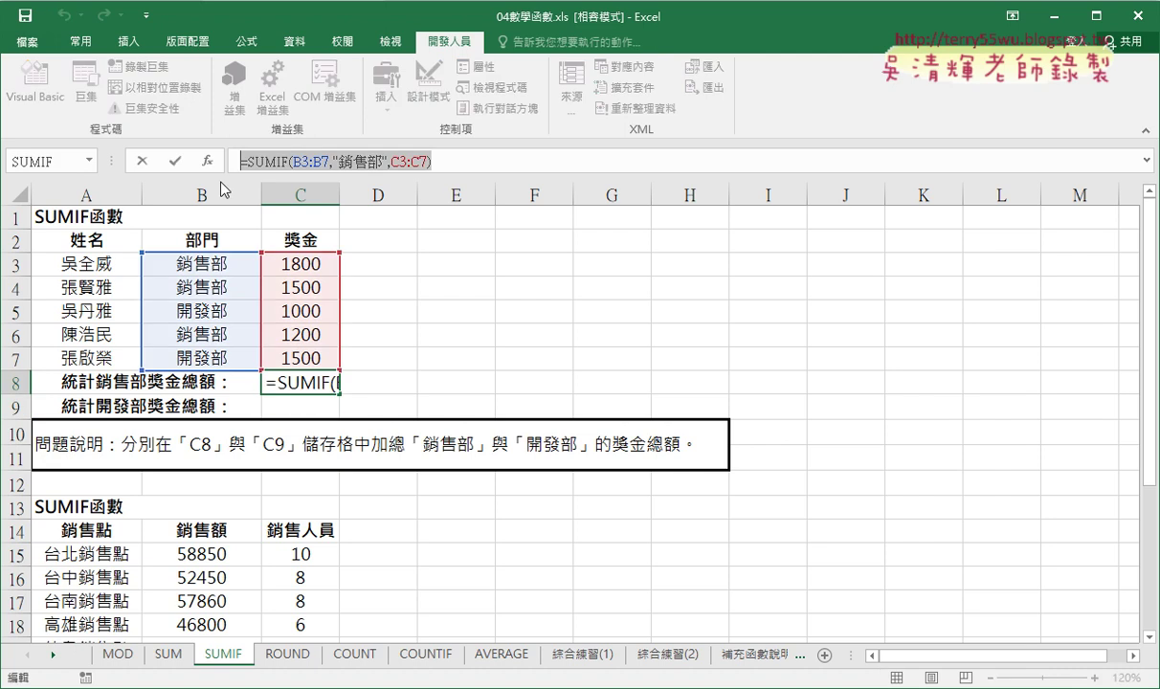
{"action": "left_click", "coordinate": [176, 161]}
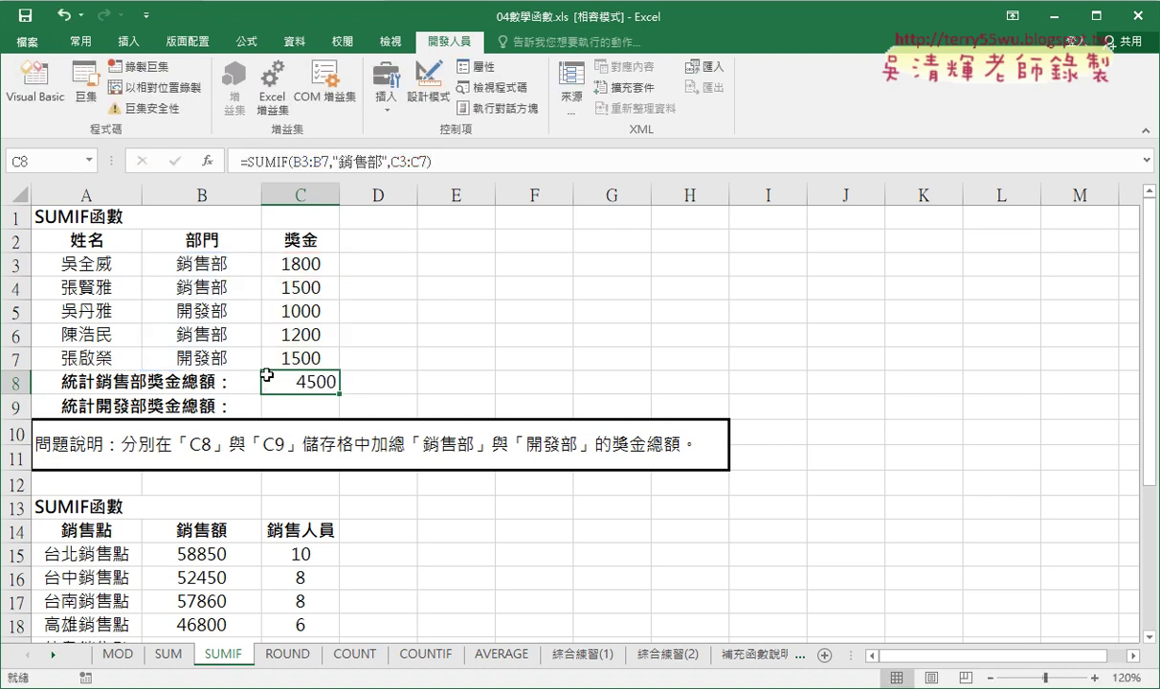
{"action": "key", "text": "Return"}
Step: Paste the formula into C9 and replace 銷售部 with 開發部, giving 2500
{"action": "left_click", "coordinate": [230, 162]}
{"action": "type", "text": "=SUMIF(B3:B7,\"銷售部\",C3:C7)"}
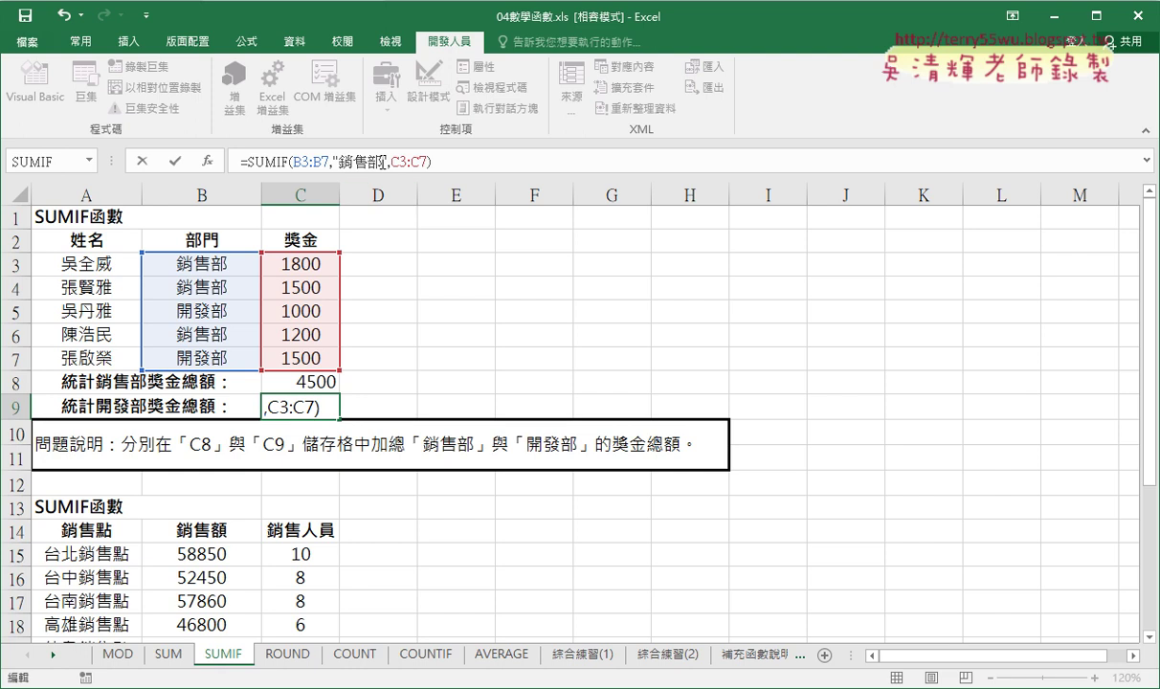
{"action": "double_click", "coordinate": [361, 162]}
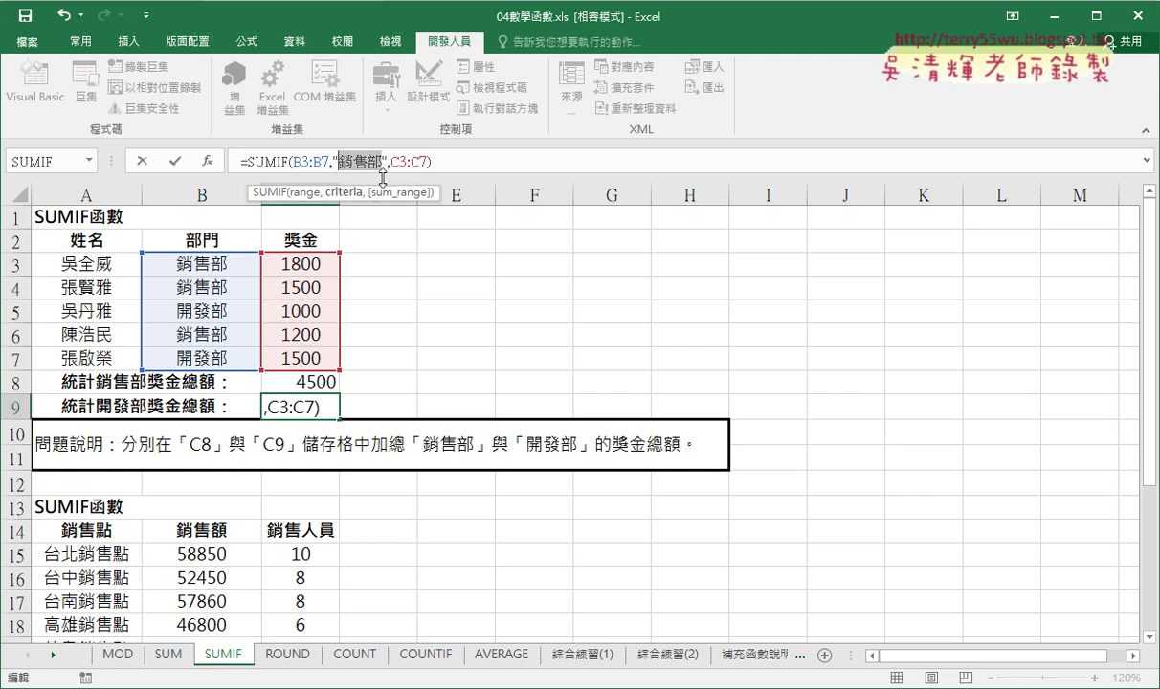
{"action": "type", "text": "開發"}
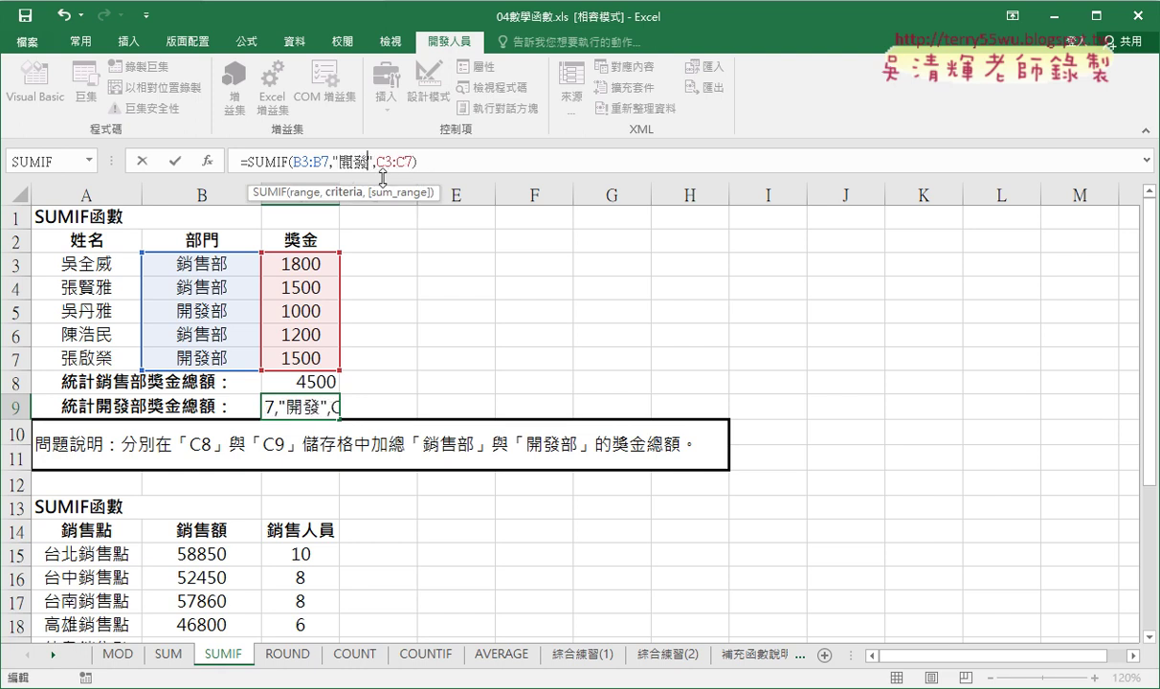
{"action": "type", "text": "部"}
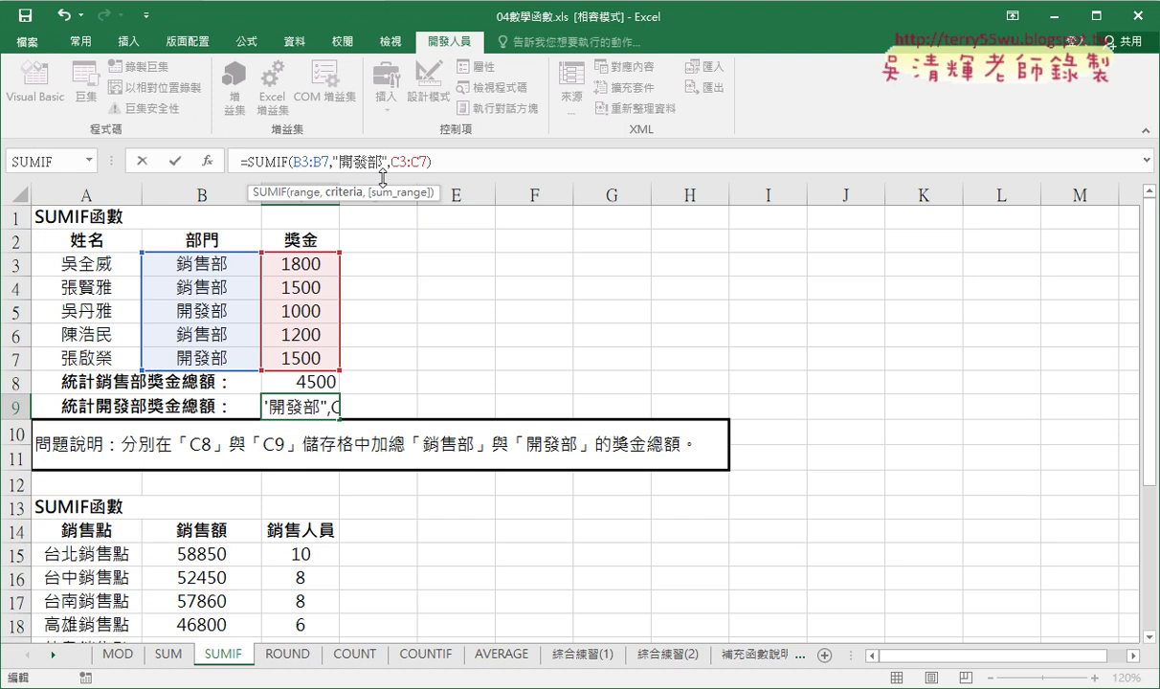
{"action": "left_click", "coordinate": [175, 161]}
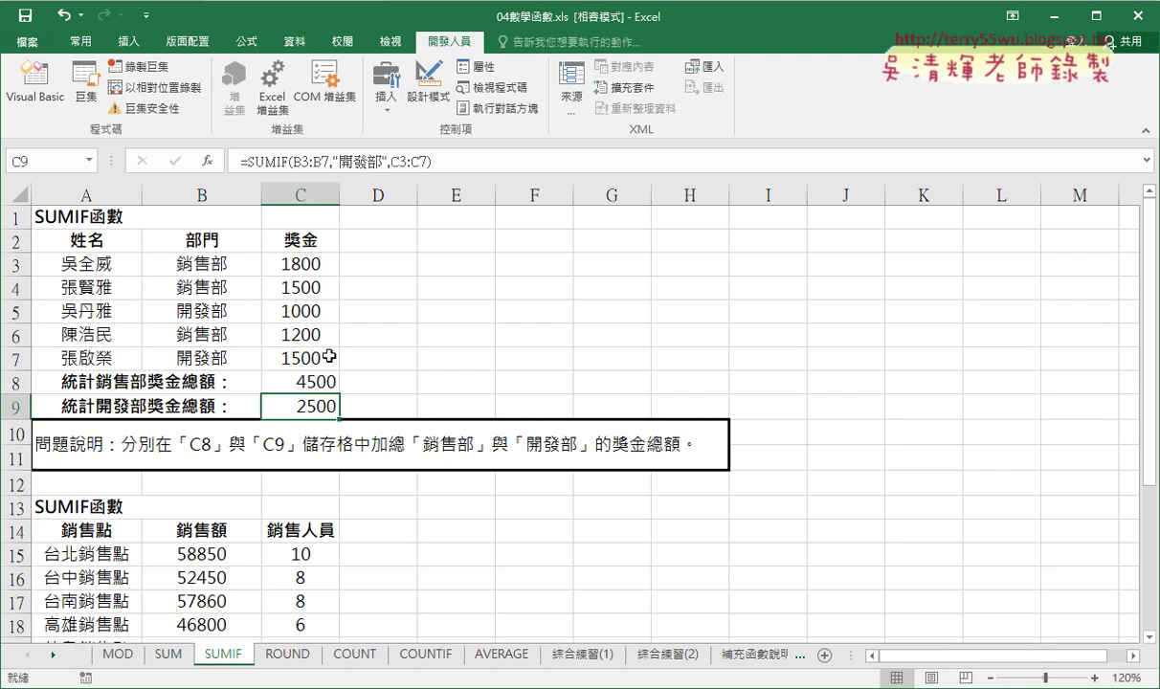
{"action": "left_click_drag", "start_coordinate": [327, 359], "coordinate": [211, 247]}
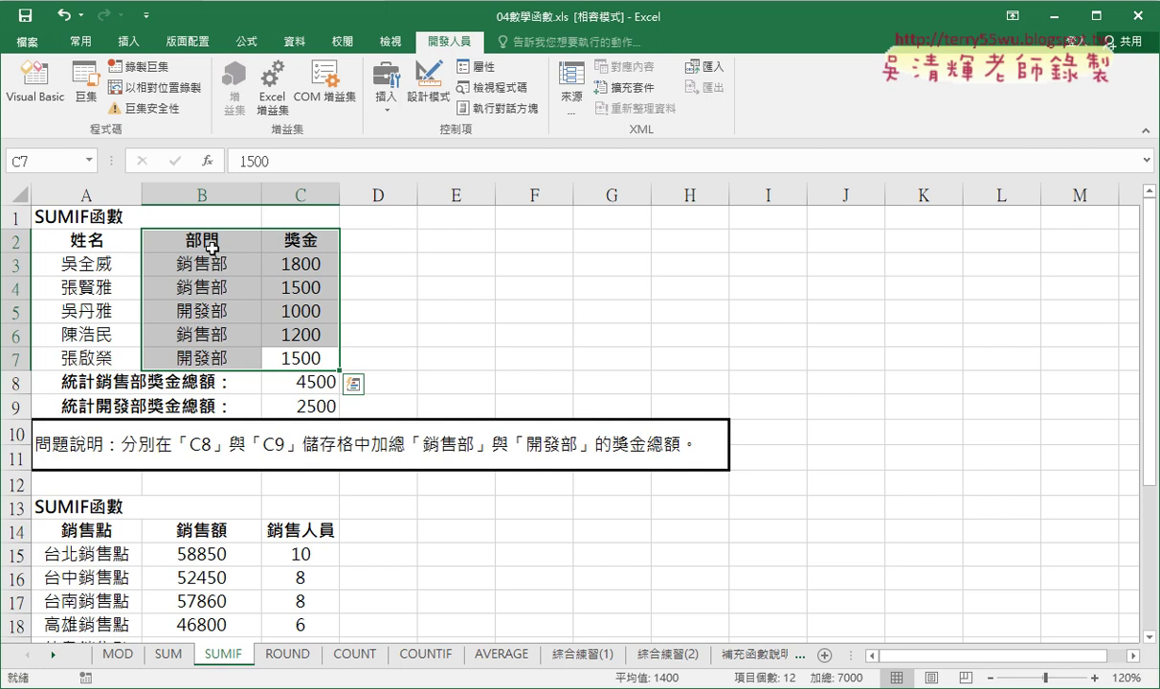
Step: Scroll to the second exercise, highlight B15:B19 and C15:C19, and select C20
{"action": "scroll", "coordinate": [316, 383], "scroll_direction": "down", "scroll_amount": 3}
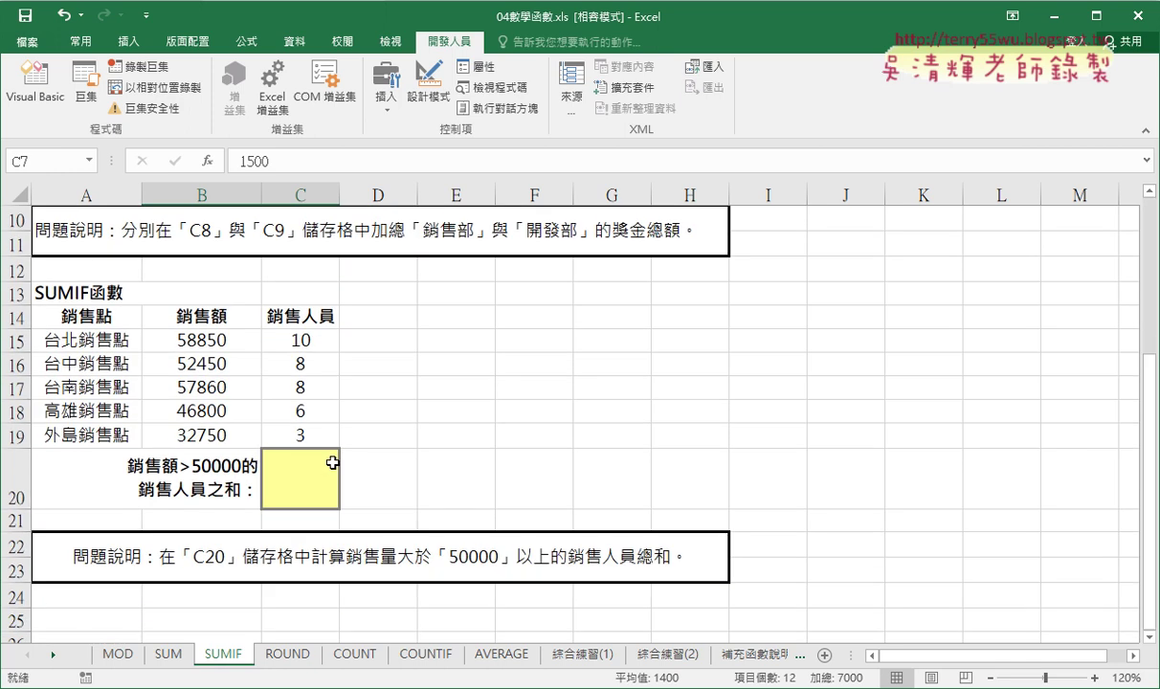
{"action": "left_click_drag", "start_coordinate": [206, 337], "coordinate": [199, 435]}
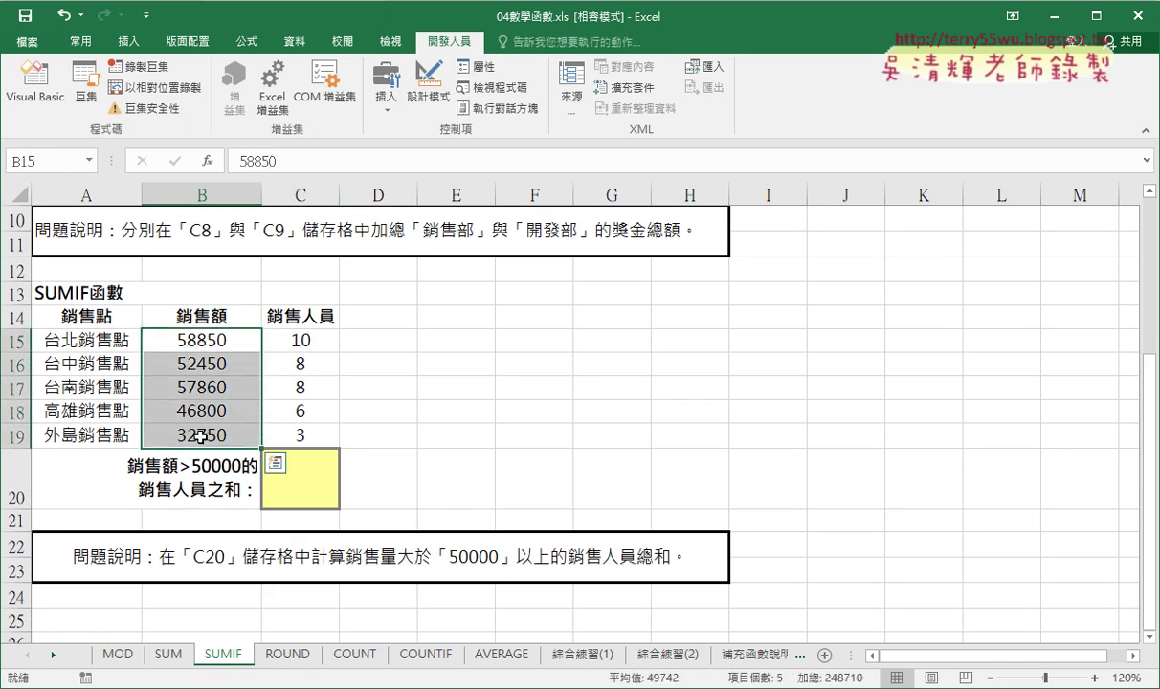
{"action": "left_click_drag", "start_coordinate": [316, 340], "coordinate": [308, 436]}
{"action": "left_click_drag", "start_coordinate": [203, 340], "coordinate": [212, 411]}
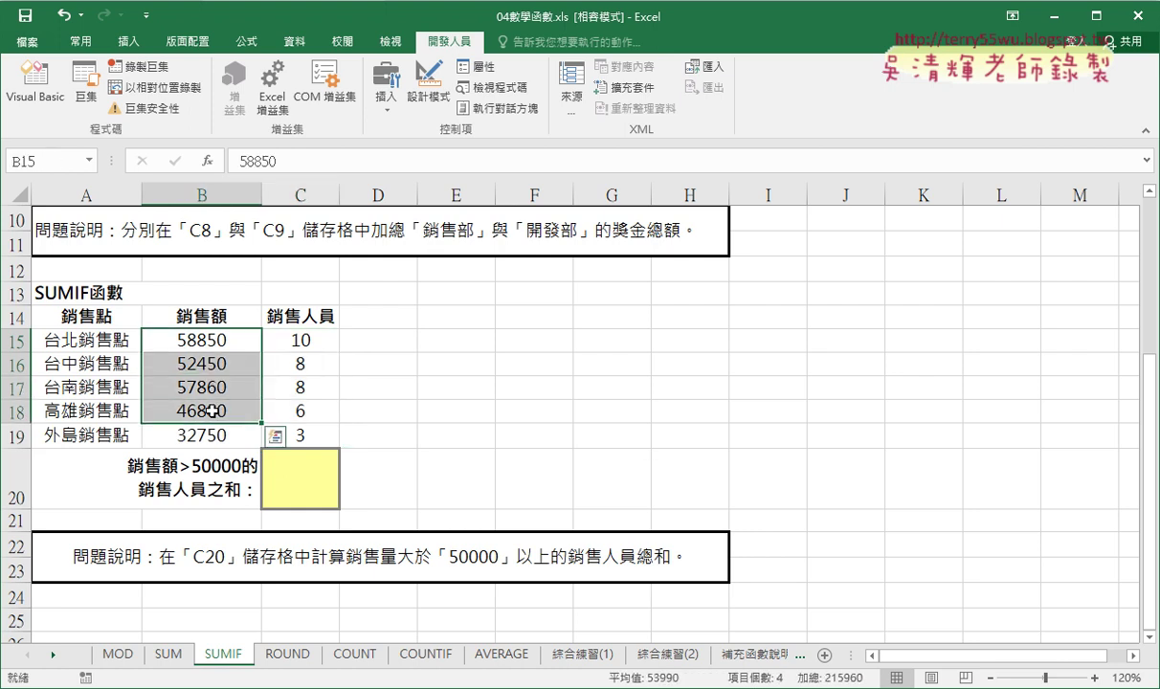
{"action": "left_click", "coordinate": [308, 488]}
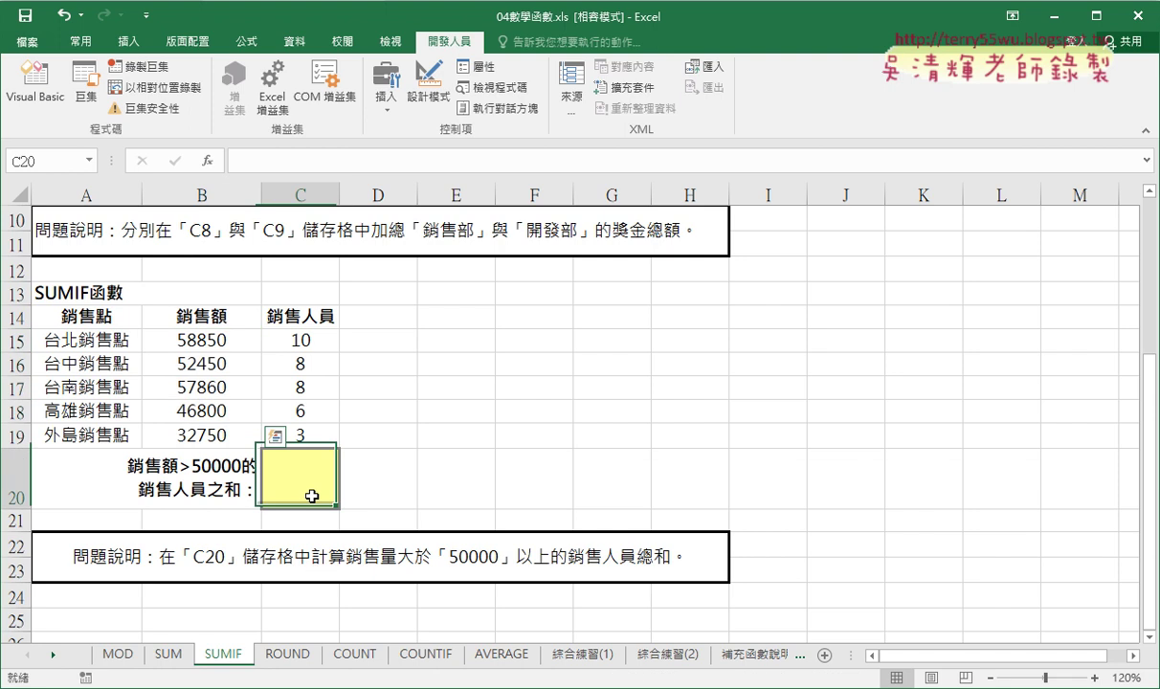
Step: Insert SUMIF into C20 from the Recently Used function category
{"action": "left_click", "coordinate": [207, 163]}
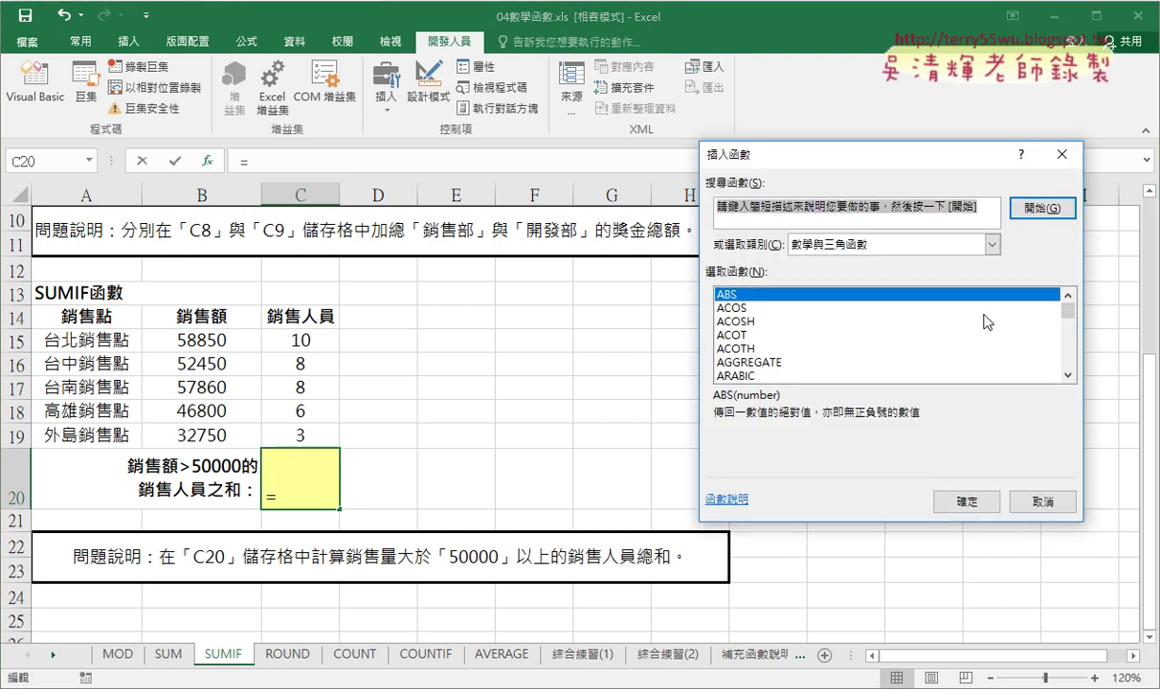
{"action": "left_click", "coordinate": [882, 243]}
{"action": "left_click", "coordinate": [822, 262]}
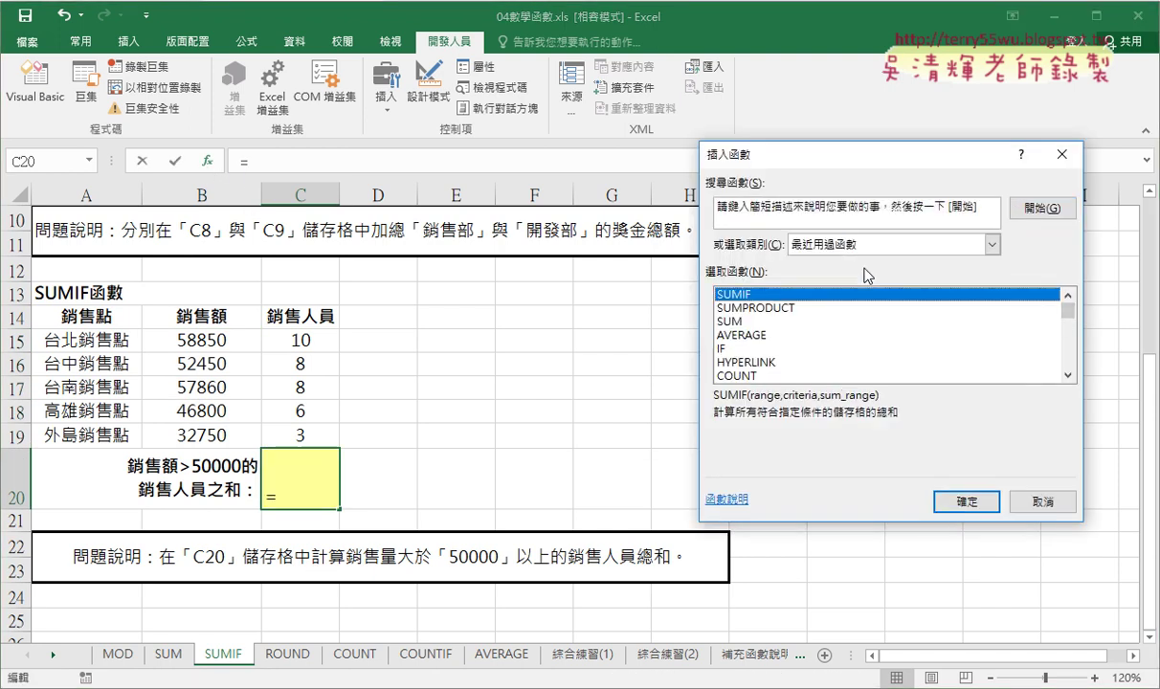
{"action": "double_click", "coordinate": [757, 296]}
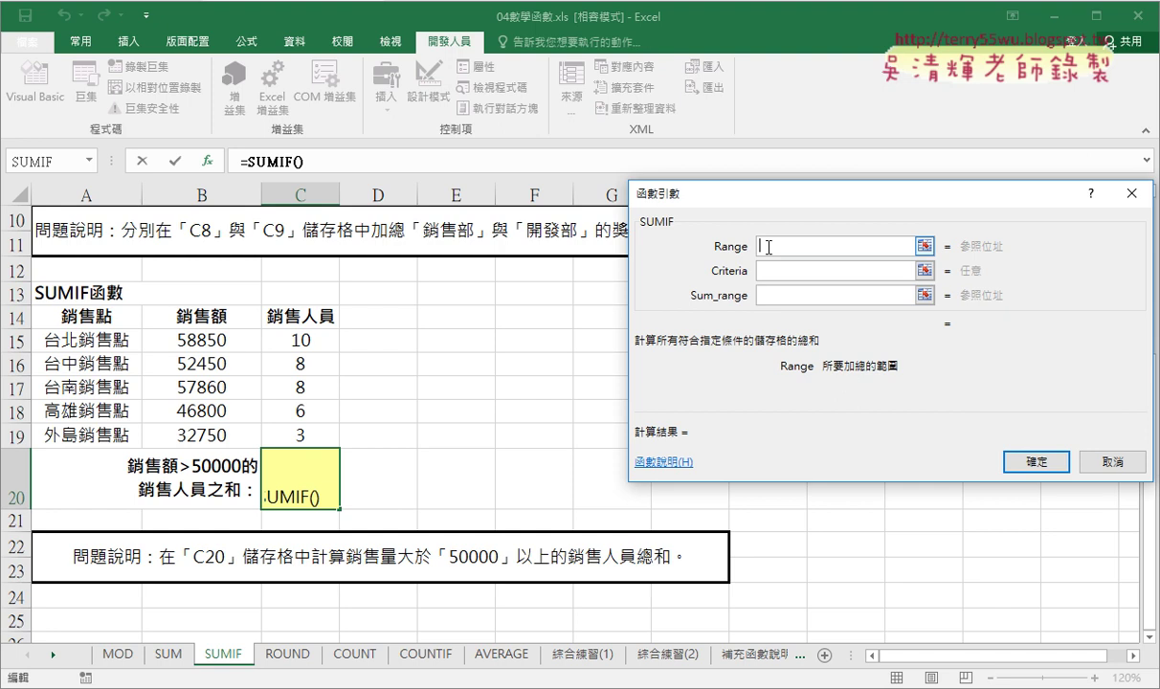
Step: Set Range B15:B19, Criteria ">50000", Sum_range C15:C19 and confirm, giving 26
{"action": "left_click_drag", "start_coordinate": [206, 334], "coordinate": [207, 436]}
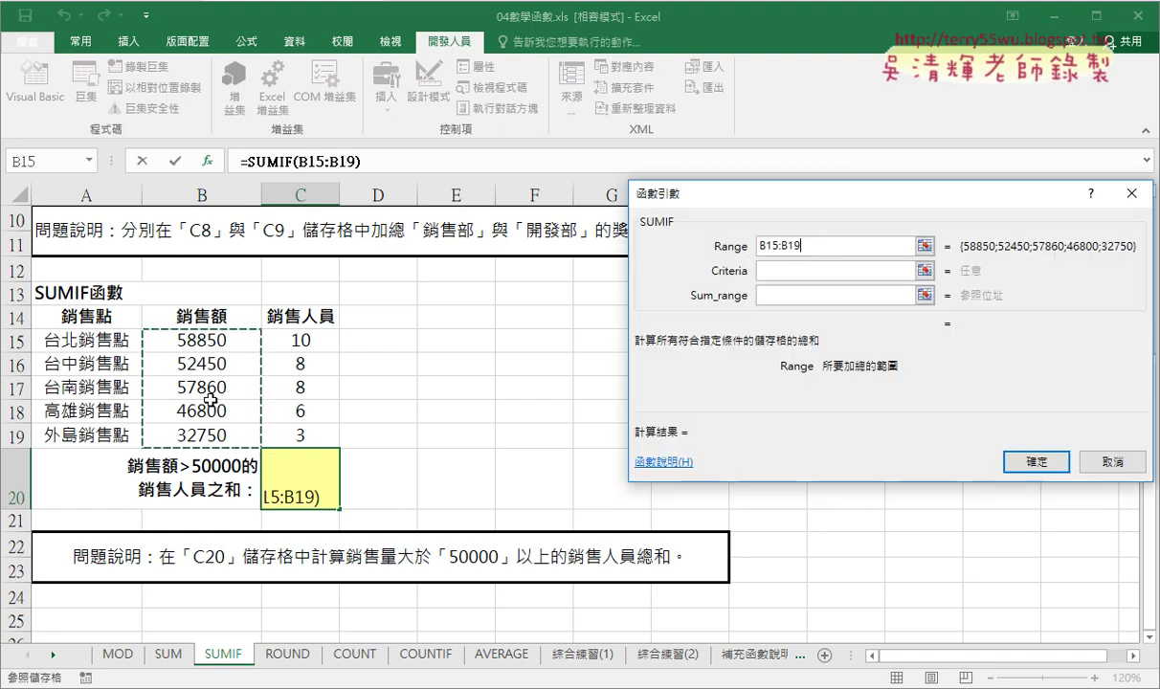
{"action": "left_click", "coordinate": [780, 272]}
{"action": "type", "text": ">"}
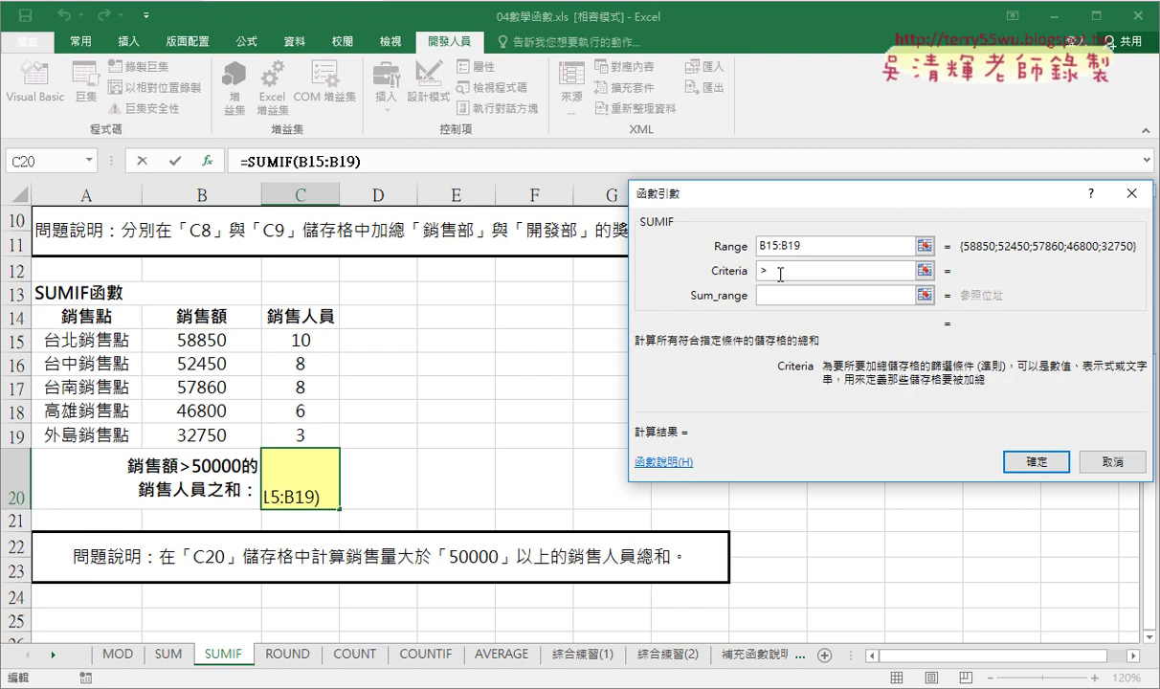
{"action": "type", "text": "50000"}
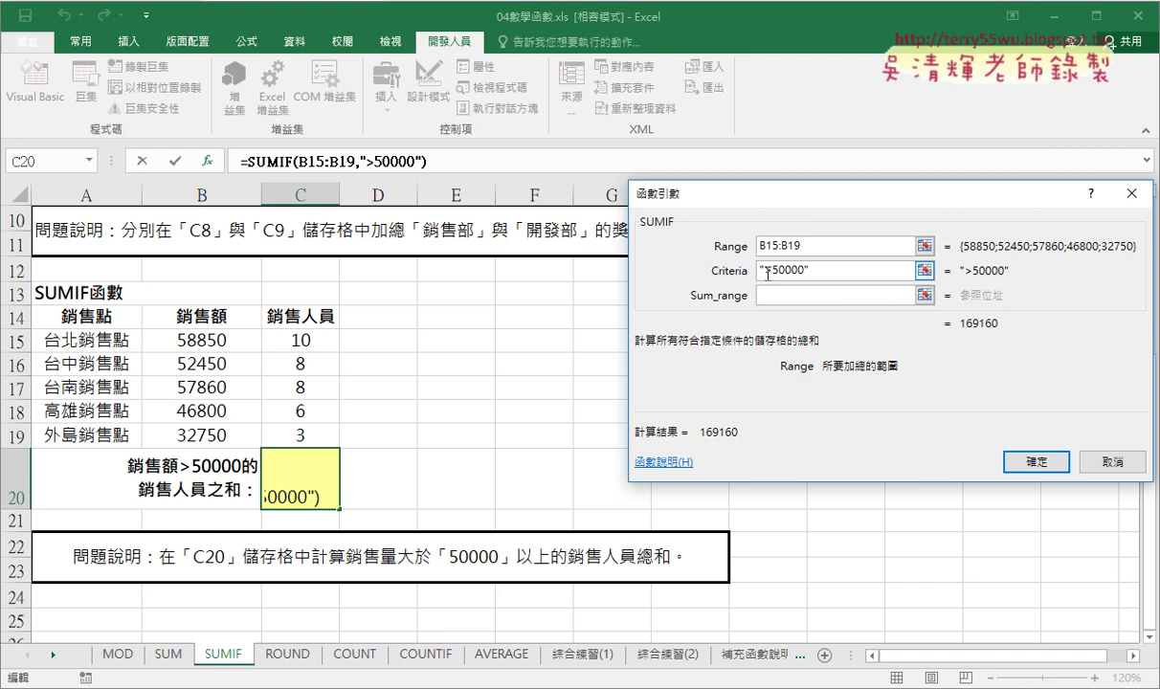
{"action": "left_click_drag", "start_coordinate": [764, 271], "coordinate": [806, 276]}
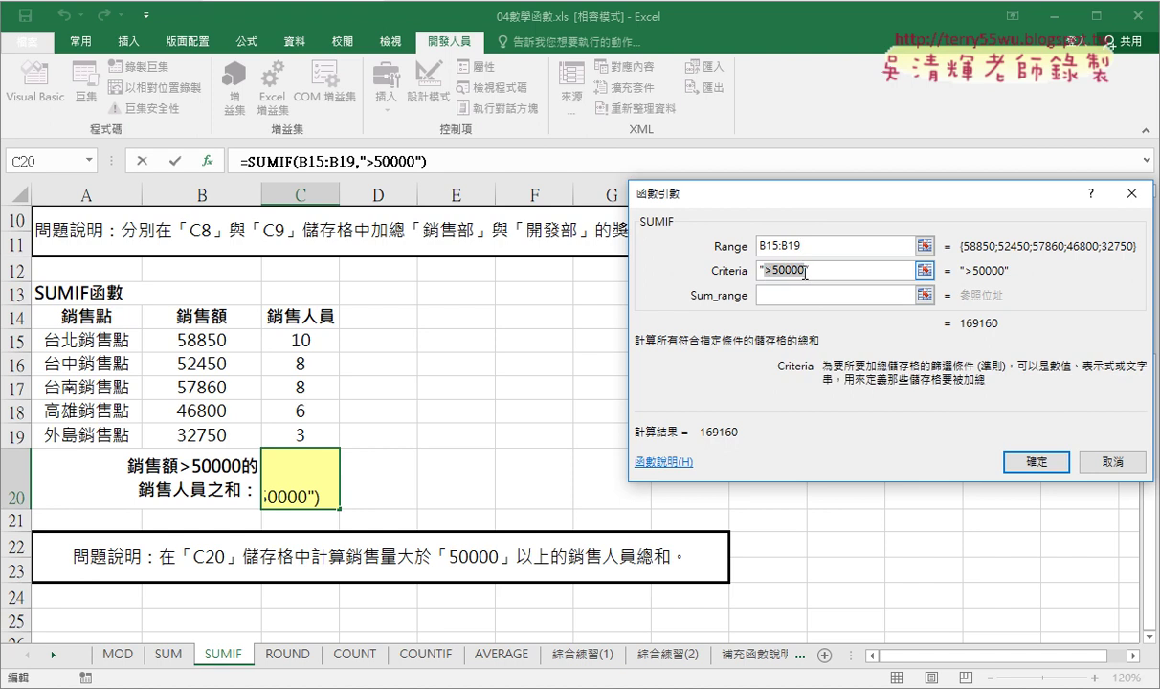
{"action": "left_click", "coordinate": [805, 290]}
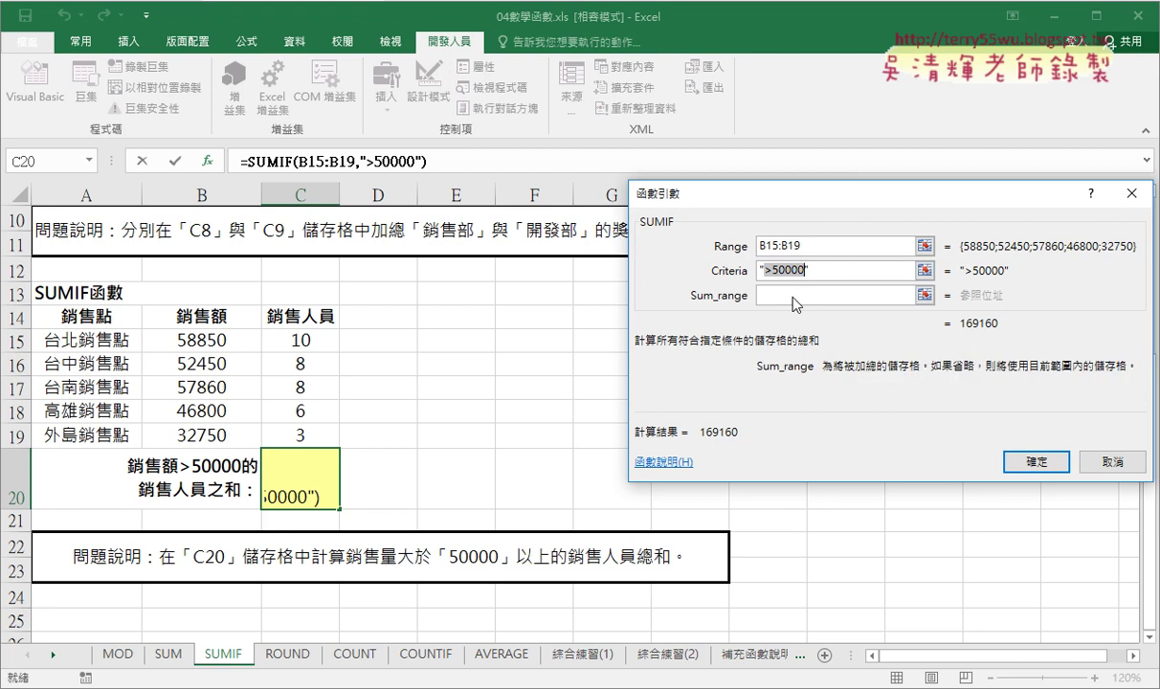
{"action": "left_click_drag", "start_coordinate": [308, 349], "coordinate": [308, 435]}
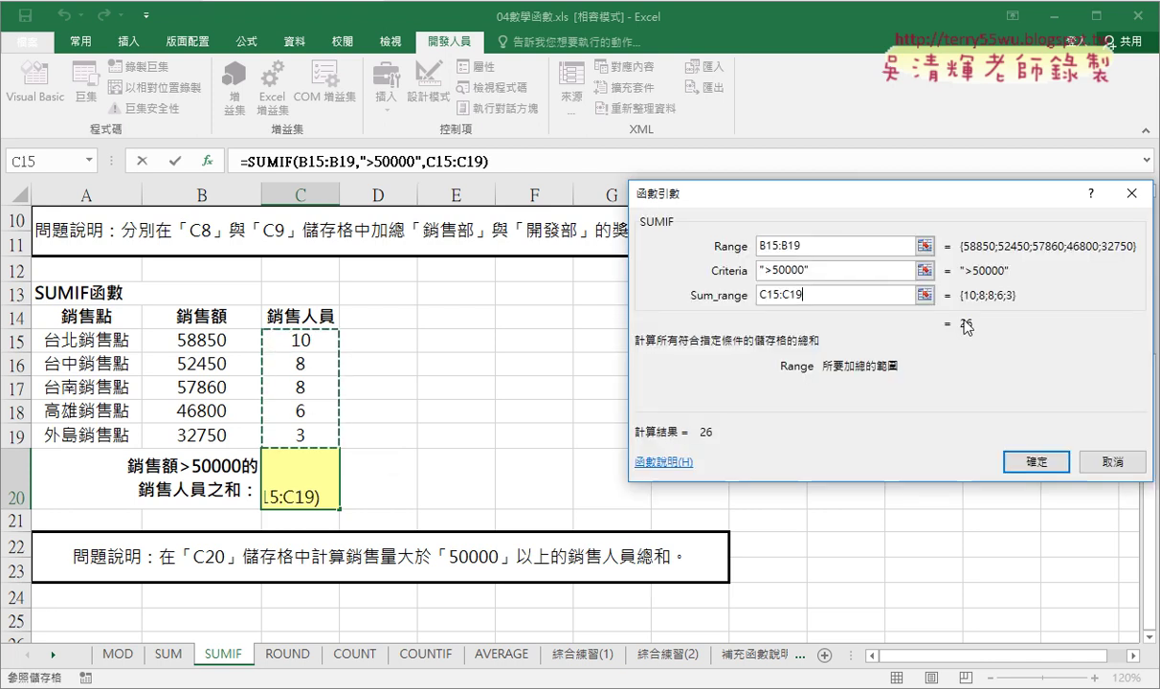
{"action": "left_click", "coordinate": [1038, 463]}
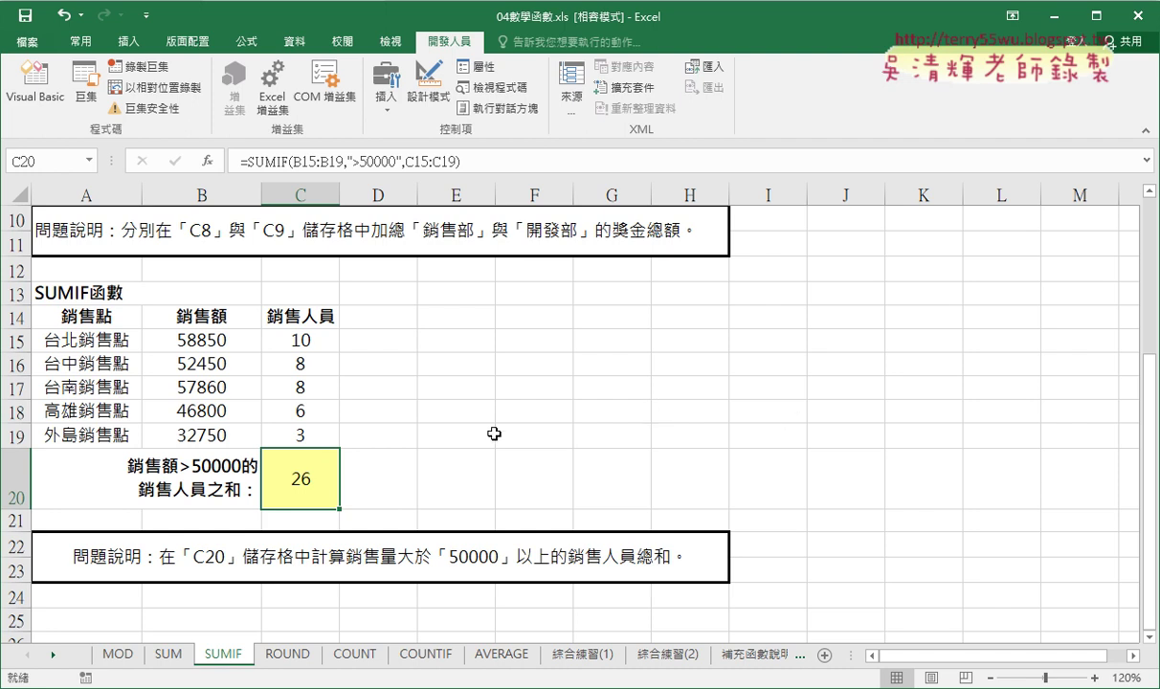
{"action": "scroll", "coordinate": [494, 433], "scroll_direction": "up", "scroll_amount": 2}
Step: Review the SUMIF formulas behind the 4500 and 2500 totals in C8 and C9
{"action": "left_click", "coordinate": [314, 313]}
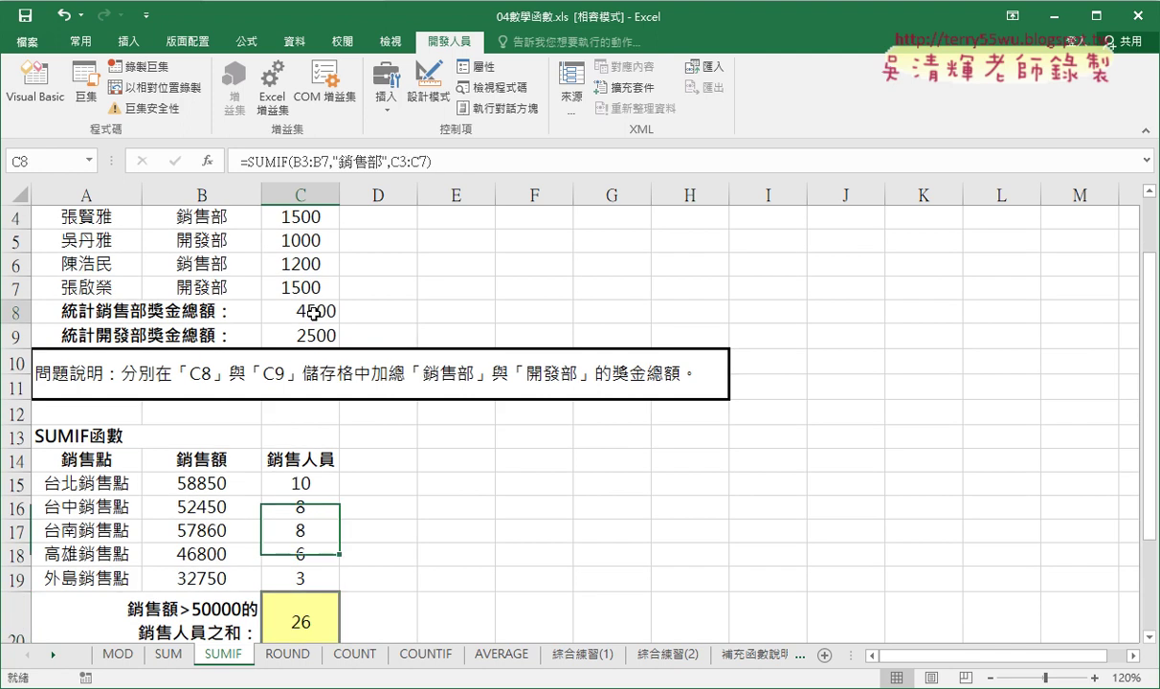
{"action": "left_click_drag", "start_coordinate": [314, 313], "coordinate": [316, 336]}
{"action": "scroll", "coordinate": [365, 327], "scroll_direction": "up", "scroll_amount": 1}
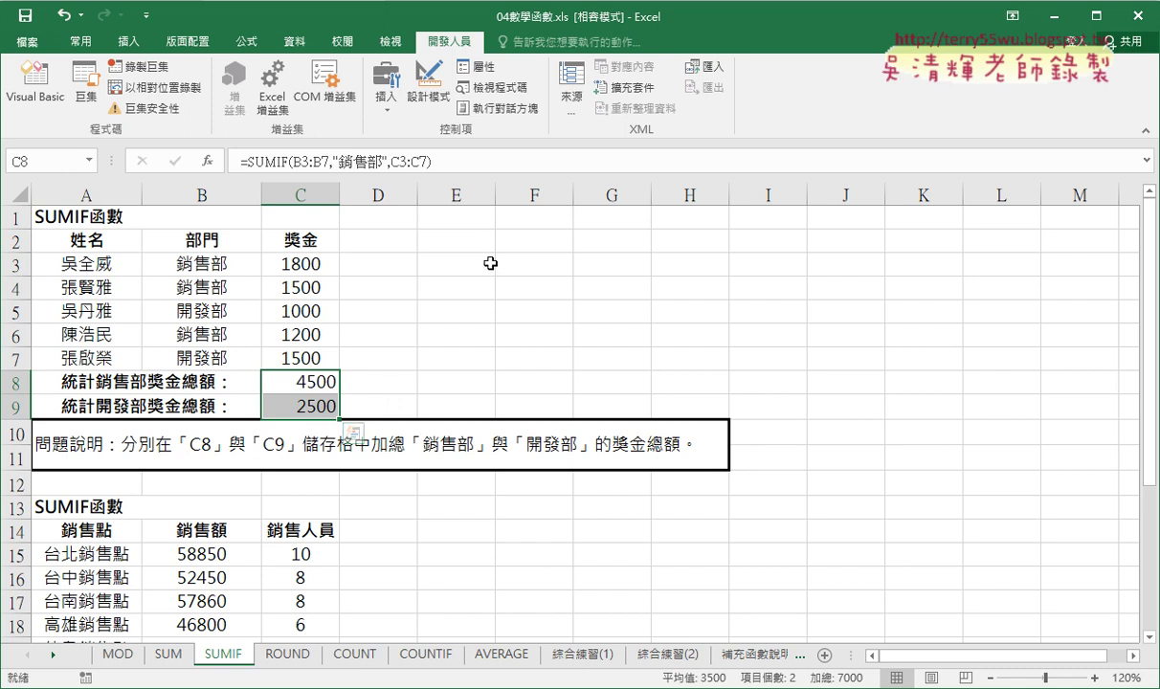
{"action": "left_click", "coordinate": [316, 381]}
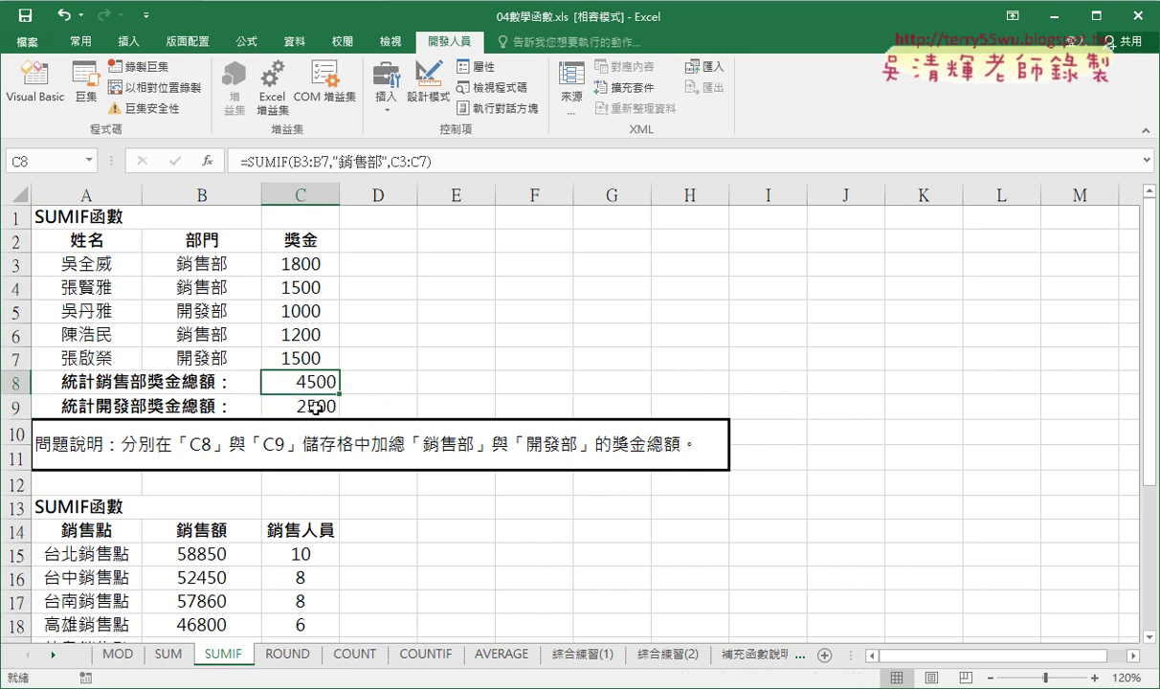
{"action": "left_click", "coordinate": [316, 407]}
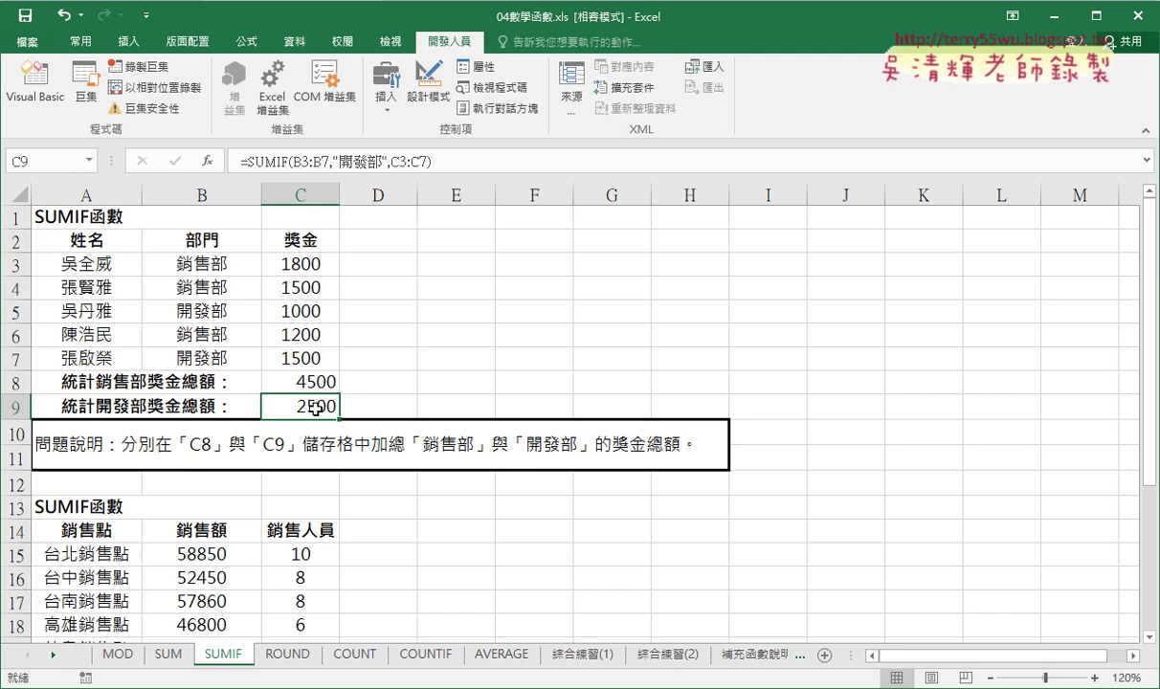
{"action": "left_click", "coordinate": [293, 380]}
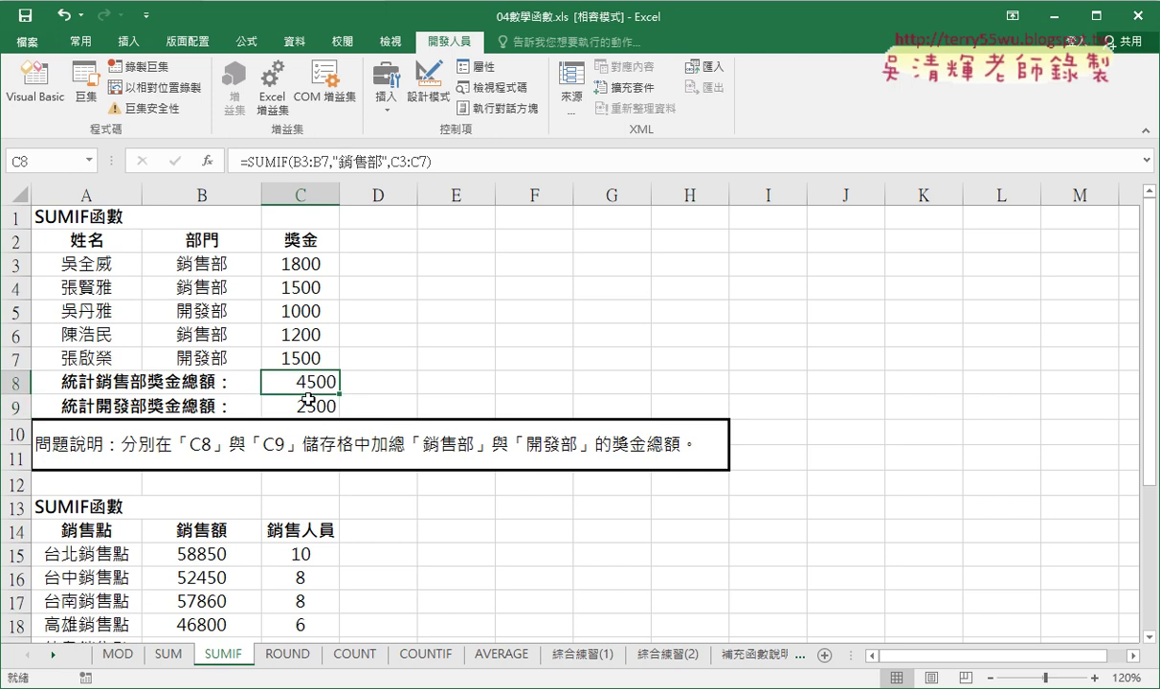
{"action": "left_click", "coordinate": [309, 404]}
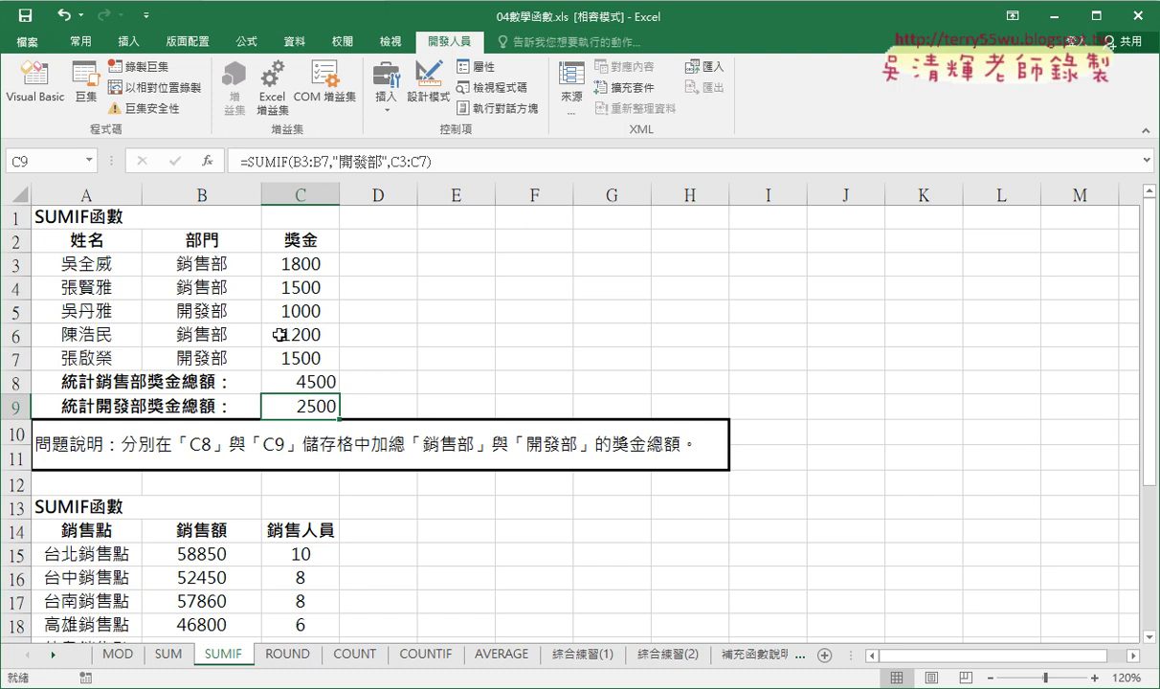
Step: Point out rows 3 and 7, column B and the C8/C9 totals, then go to the Google Docs notes
{"action": "left_click", "coordinate": [22, 264]}
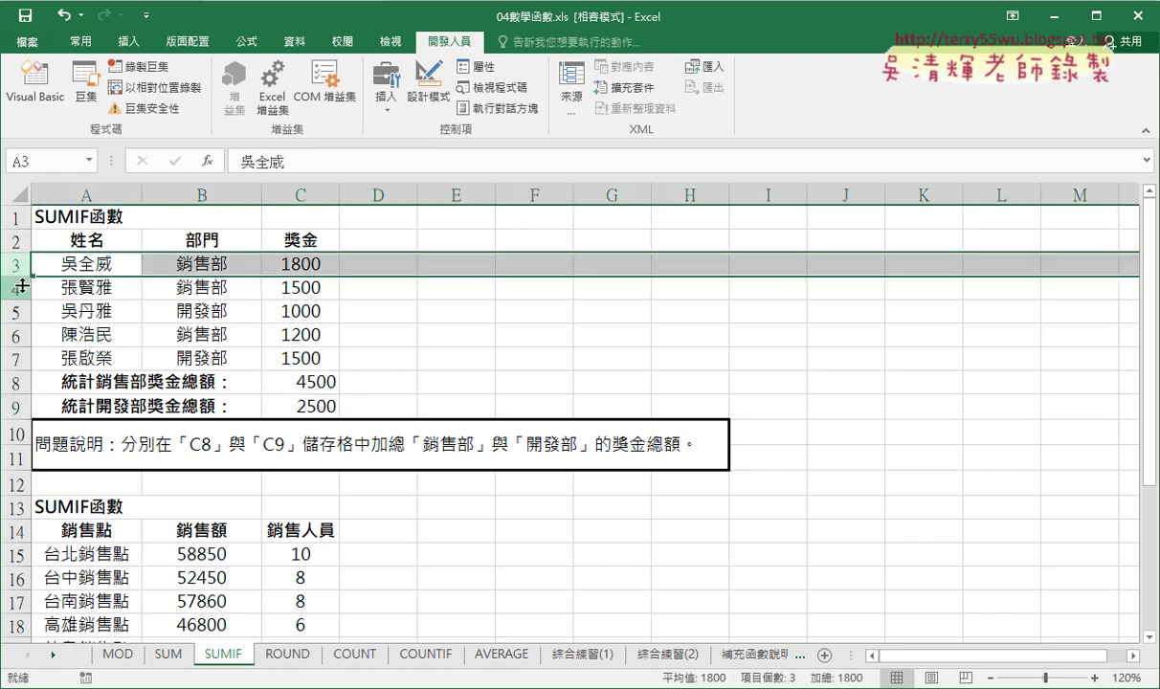
{"action": "left_click", "coordinate": [21, 358]}
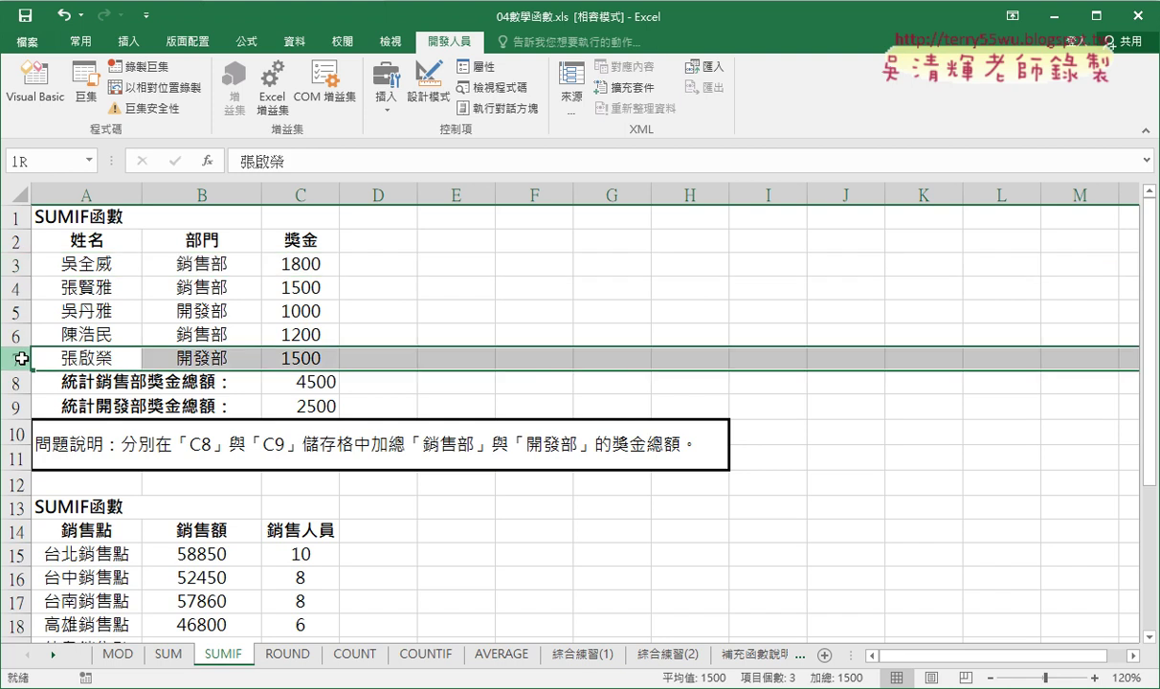
{"action": "left_click", "coordinate": [208, 191]}
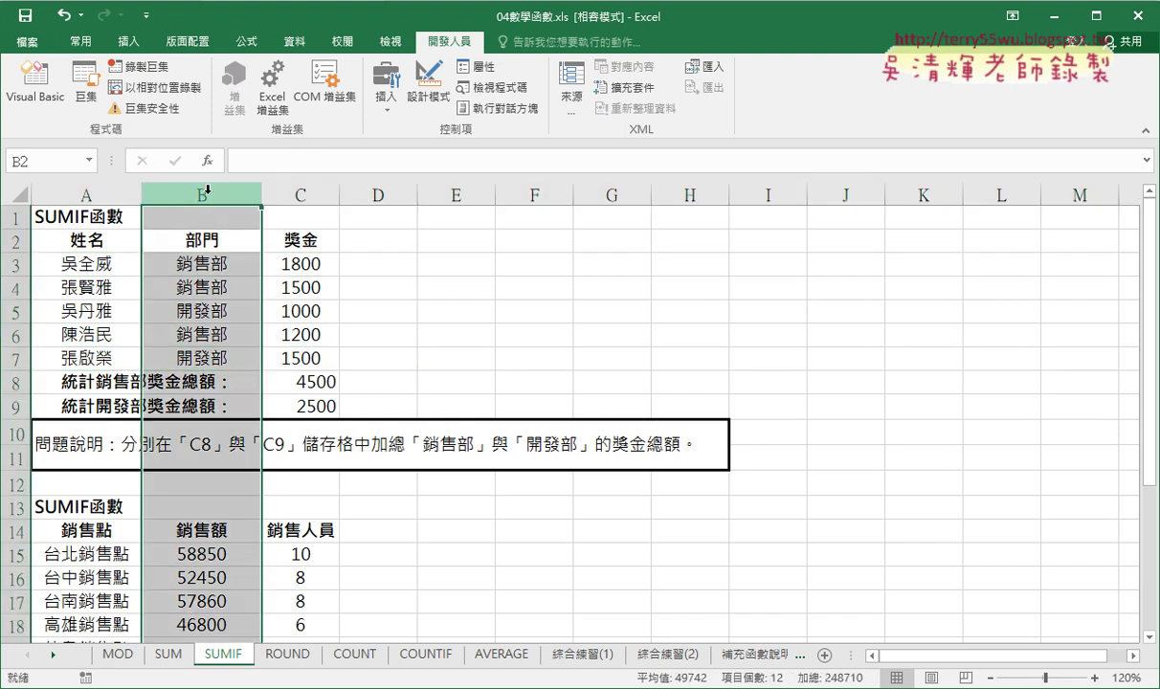
{"action": "left_click", "coordinate": [208, 260]}
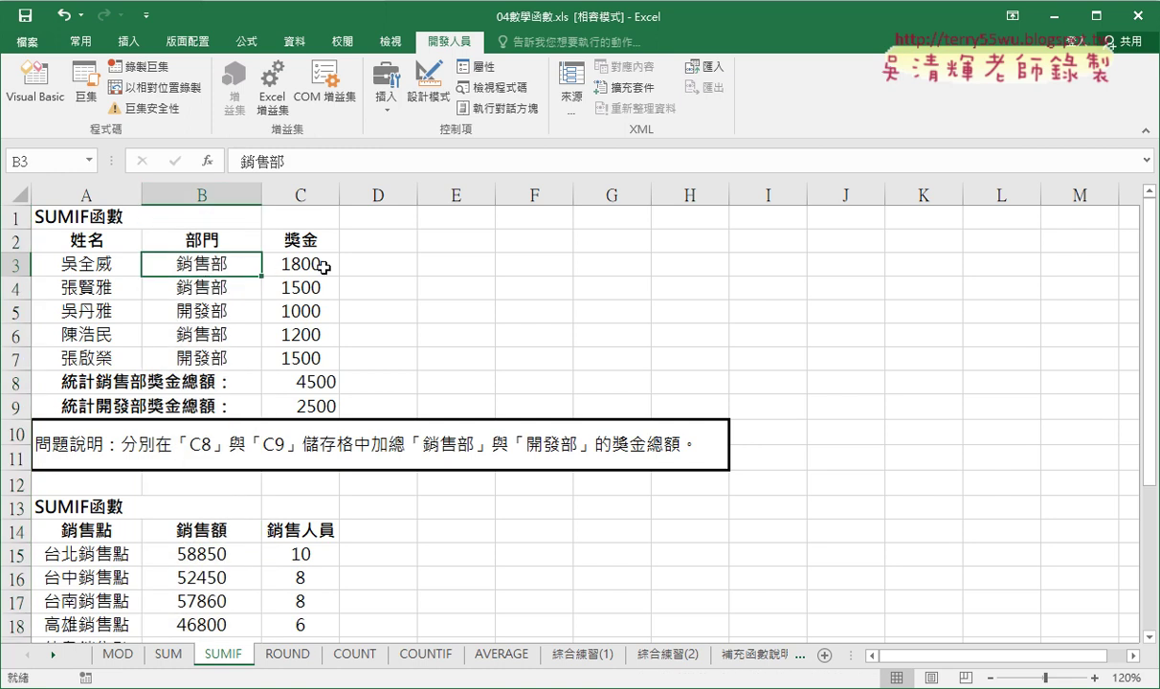
{"action": "left_click", "coordinate": [325, 268]}
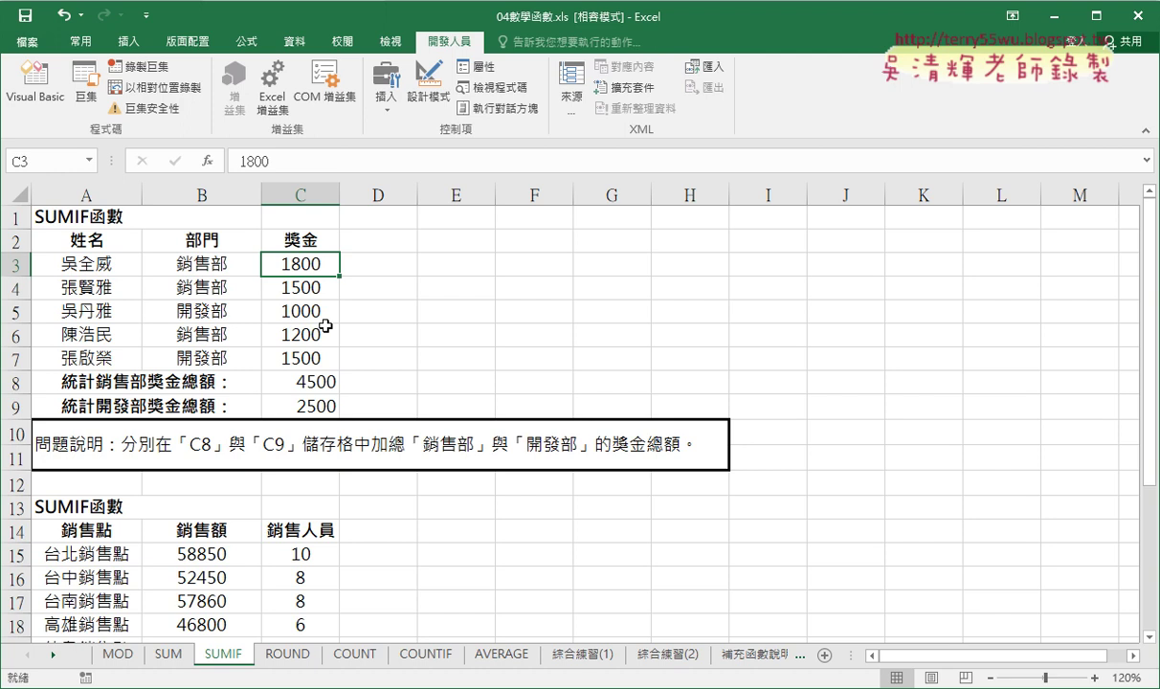
{"action": "left_click", "coordinate": [308, 388]}
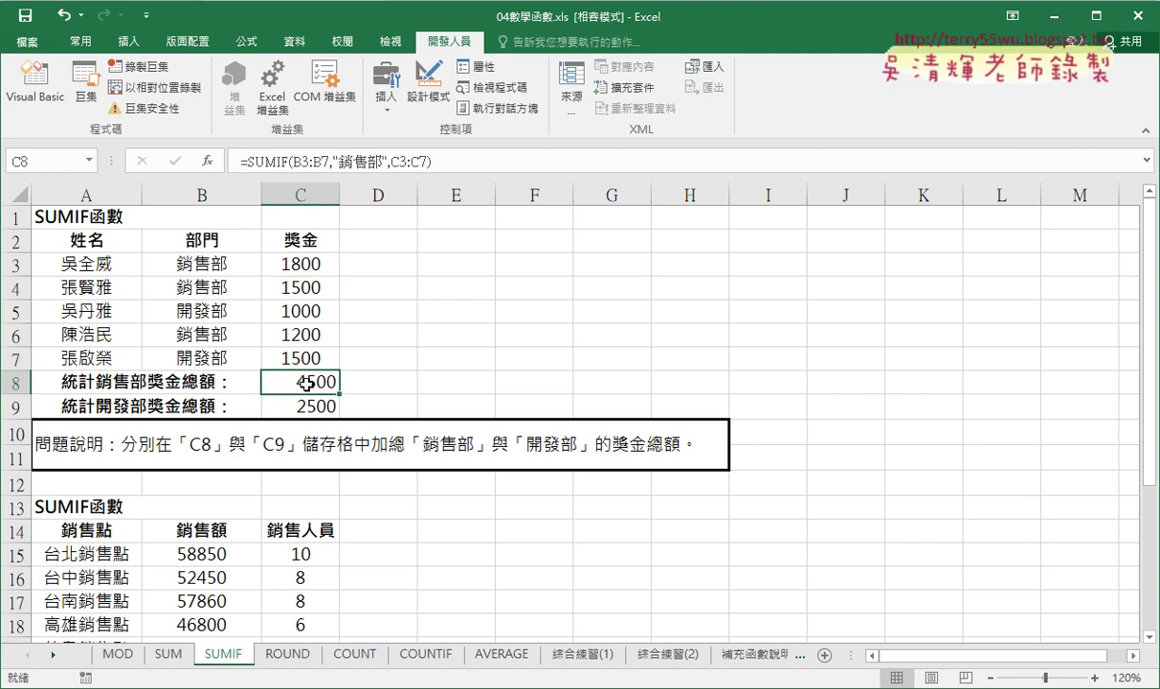
{"action": "left_click", "coordinate": [331, 407]}
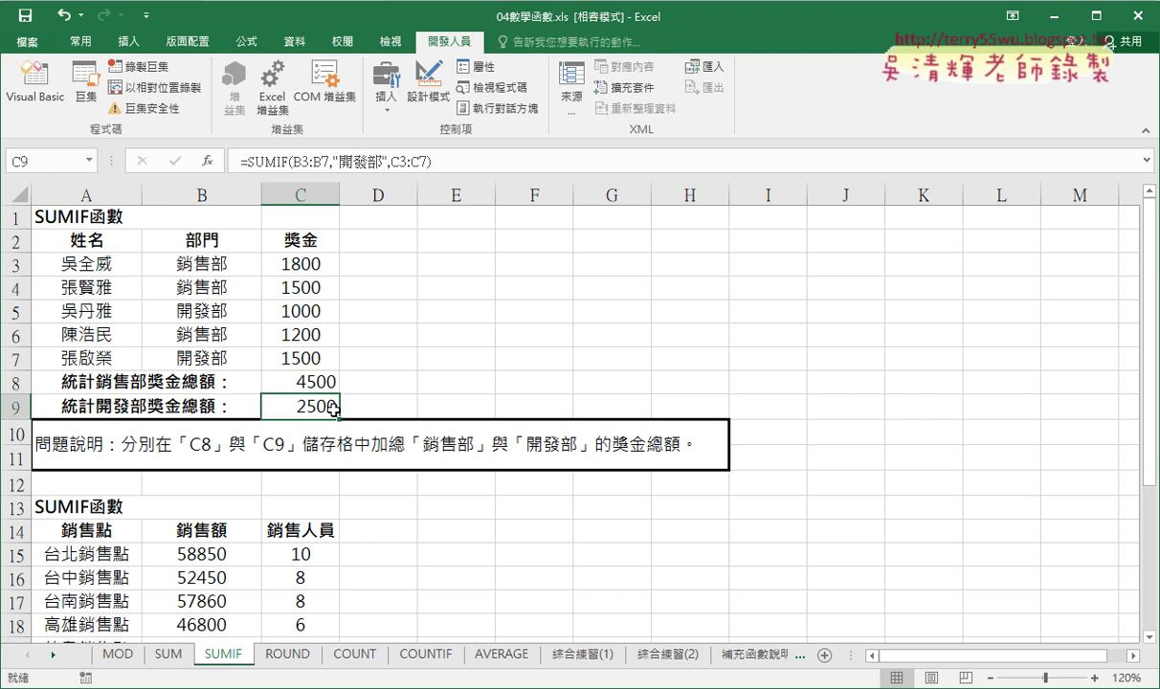
{"action": "key", "text": "alt+Tab"}
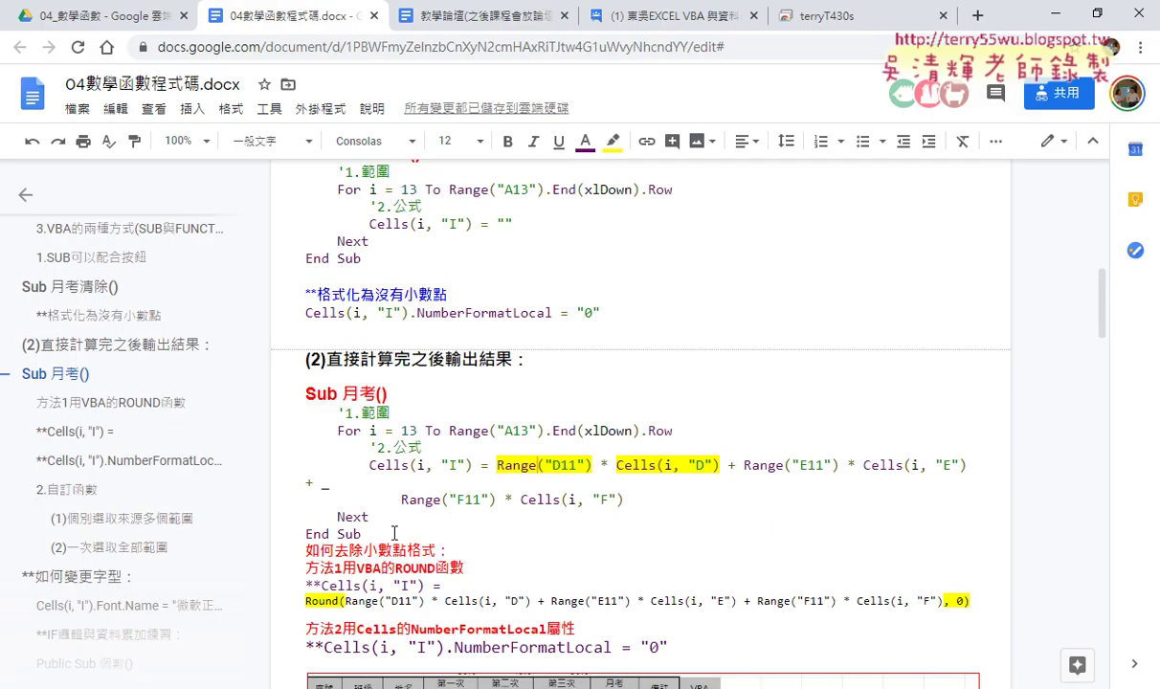
Step: Scroll the notes down to the Public Sub 獎金 macro and mark its name
{"action": "scroll", "coordinate": [394, 534], "scroll_direction": "down", "scroll_amount": 3}
{"action": "scroll", "coordinate": [546, 440], "scroll_direction": "down", "scroll_amount": 4}
{"action": "scroll", "coordinate": [546, 440], "scroll_direction": "down", "scroll_amount": 1}
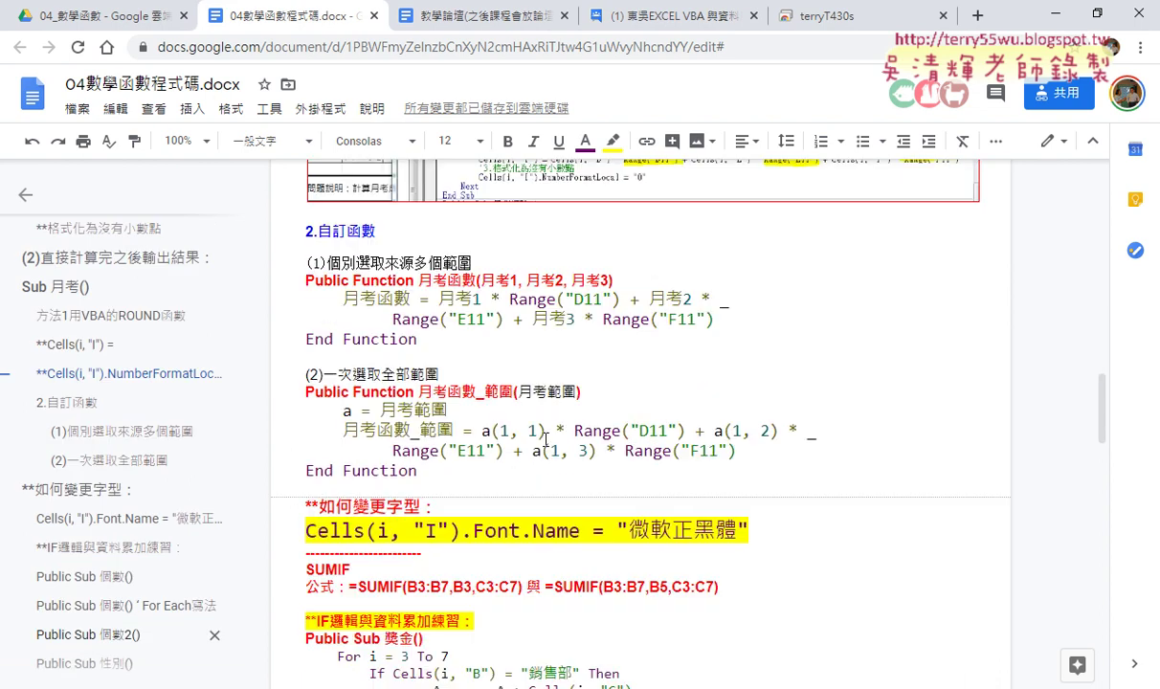
{"action": "scroll", "coordinate": [546, 439], "scroll_direction": "down", "scroll_amount": 2}
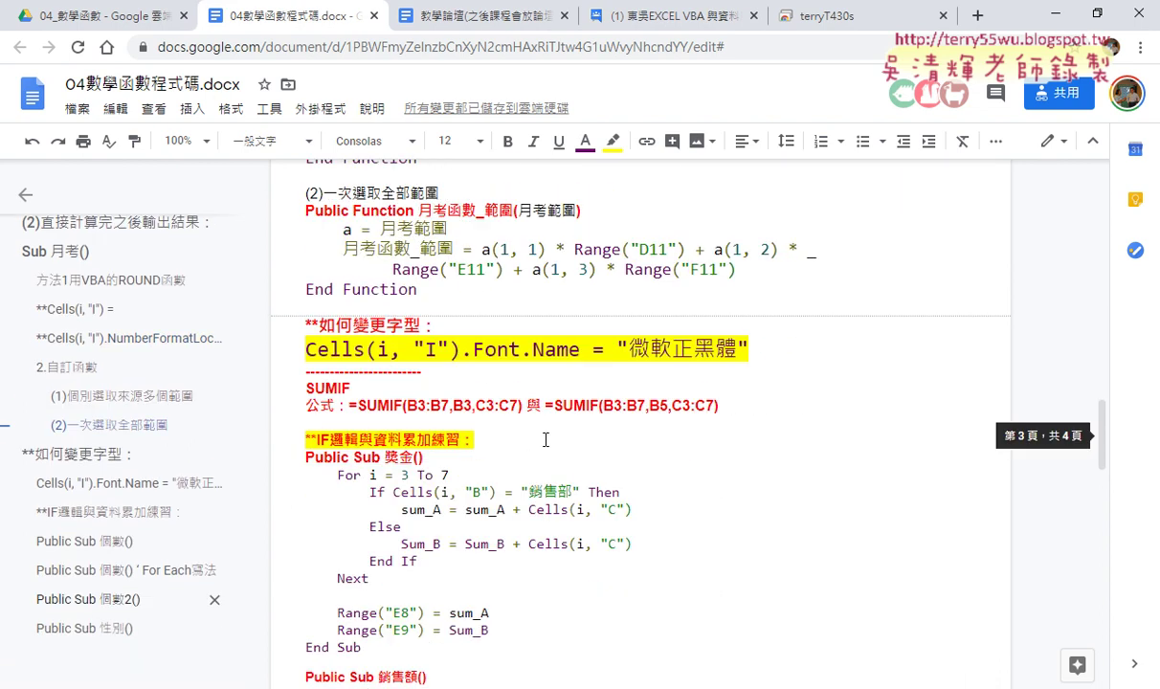
{"action": "scroll", "coordinate": [546, 439], "scroll_direction": "down", "scroll_amount": 1}
{"action": "scroll", "coordinate": [546, 440], "scroll_direction": "down", "scroll_amount": 1}
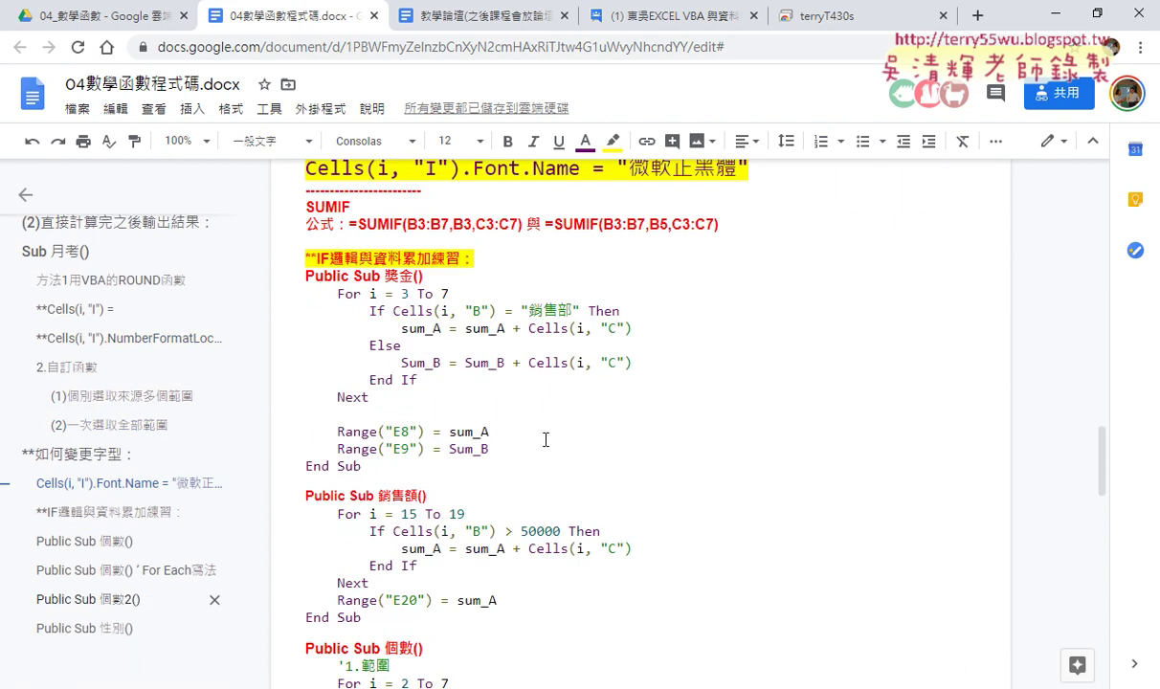
{"action": "double_click", "coordinate": [400, 276]}
Step: Walk through the For i = 3 To 7 loop, the column B check and the sum_A accumulation line
{"action": "left_click_drag", "start_coordinate": [339, 295], "coordinate": [480, 298]}
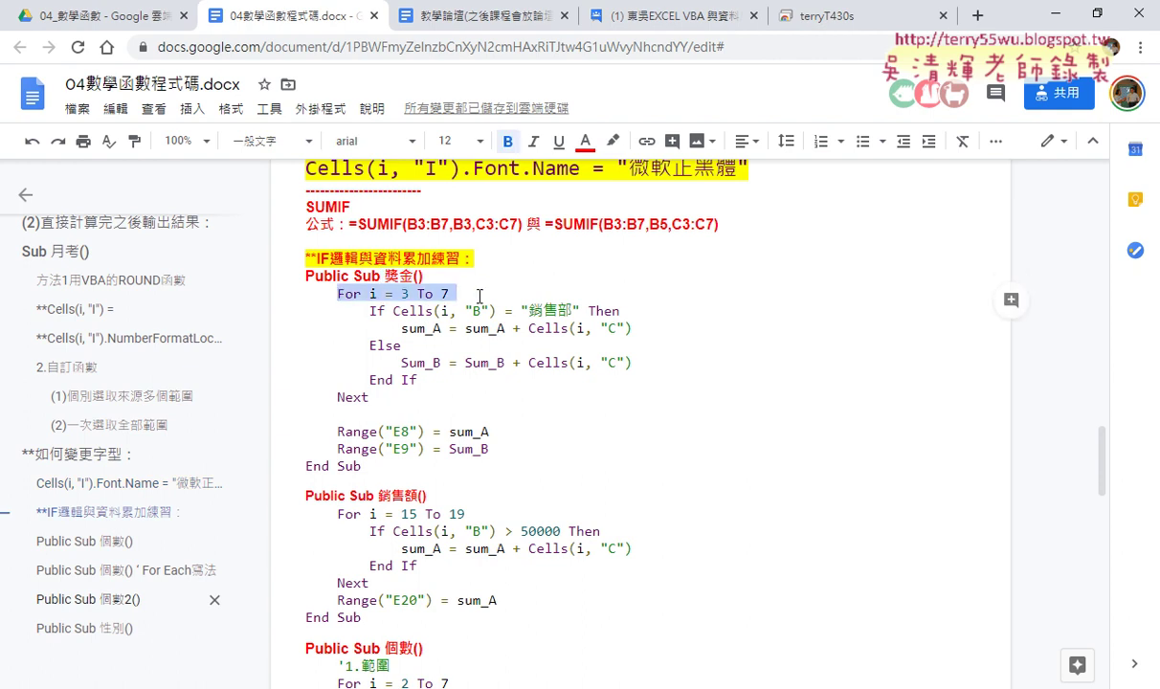
{"action": "mouse_move", "coordinate": [393, 311]}
{"action": "left_mouse_down"}
{"action": "mouse_move", "coordinate": [579, 312]}
{"action": "mouse_move", "coordinate": [638, 328]}
{"action": "left_mouse_up"}
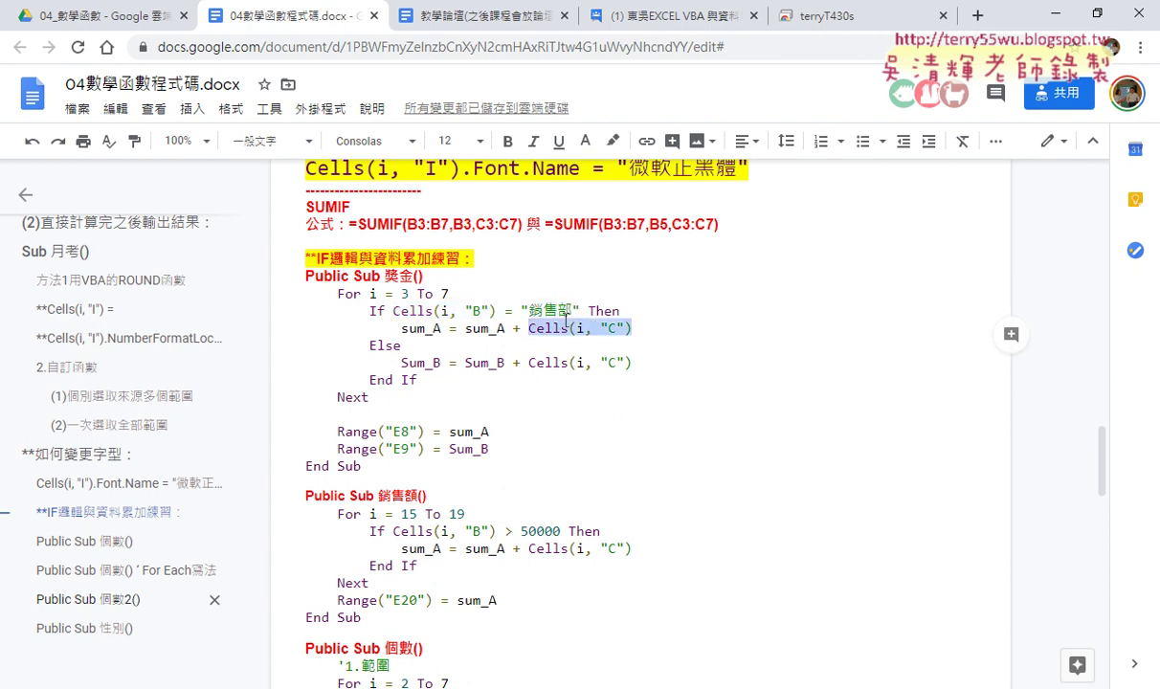
{"action": "double_click", "coordinate": [487, 330]}
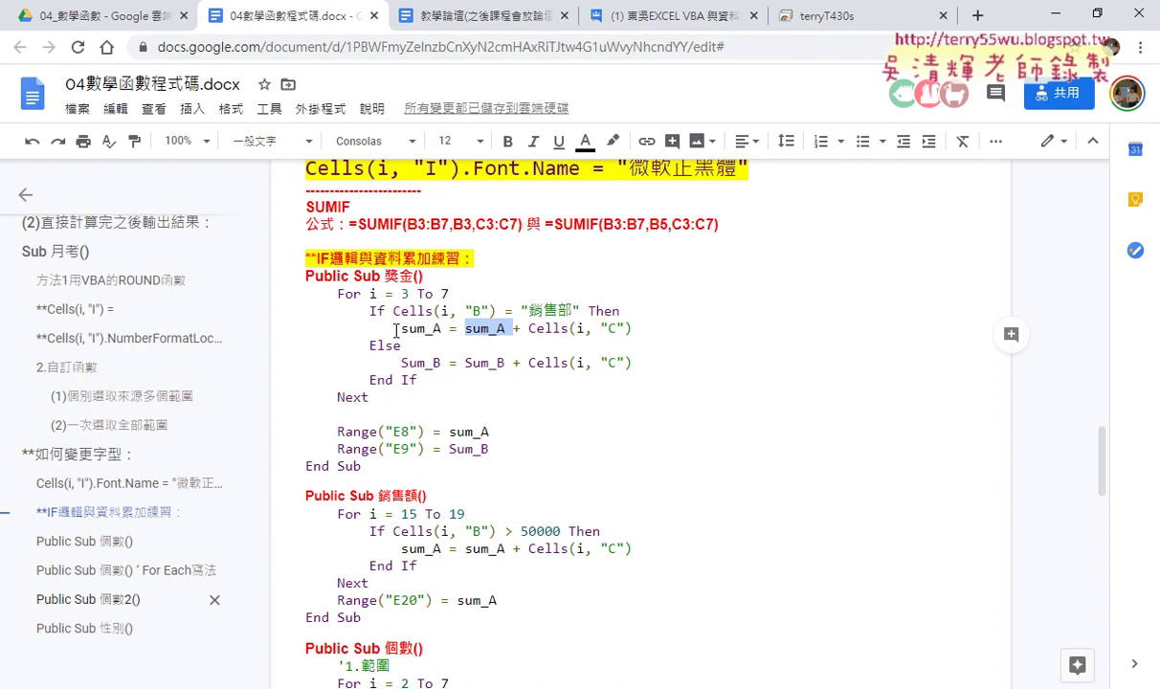
{"action": "left_click_drag", "start_coordinate": [398, 329], "coordinate": [634, 327]}
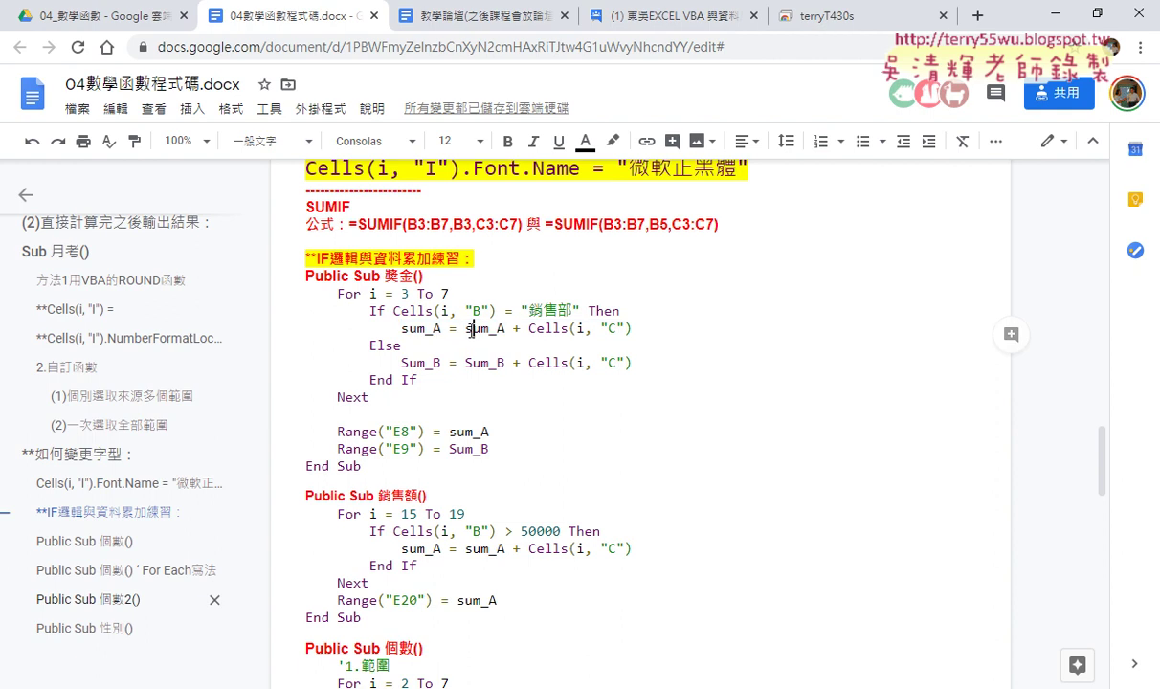
{"action": "left_click_drag", "start_coordinate": [465, 329], "coordinate": [506, 328]}
{"action": "left_click_drag", "start_coordinate": [634, 329], "coordinate": [527, 329]}
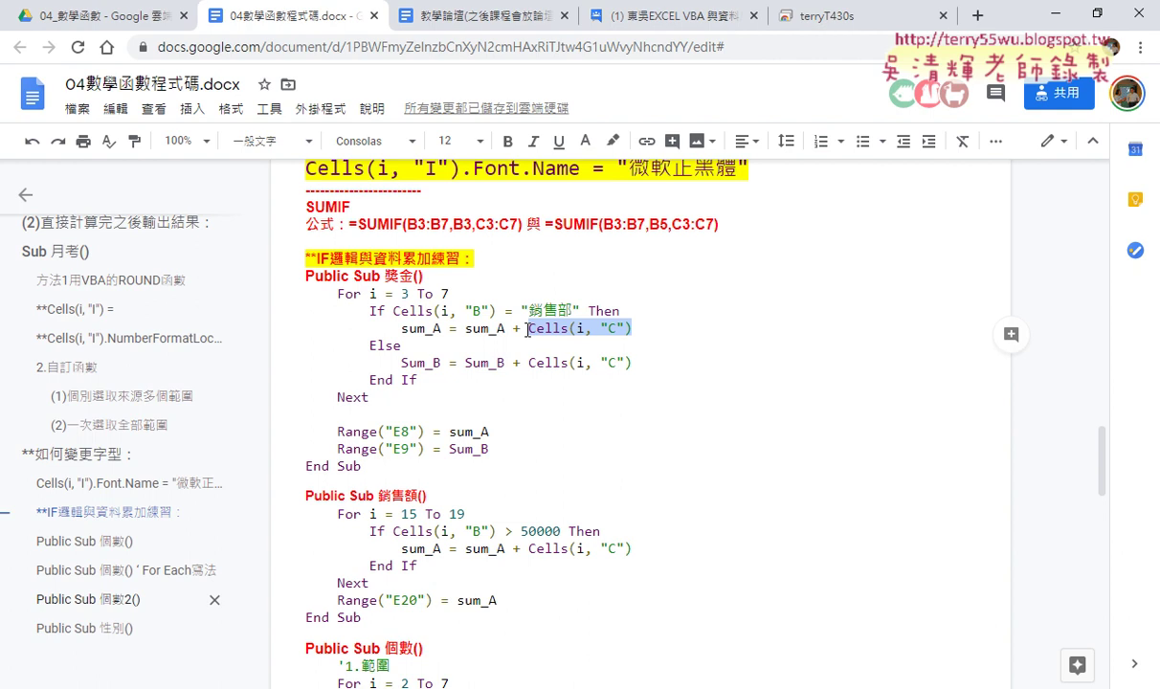
{"action": "left_click_drag", "start_coordinate": [402, 329], "coordinate": [647, 331]}
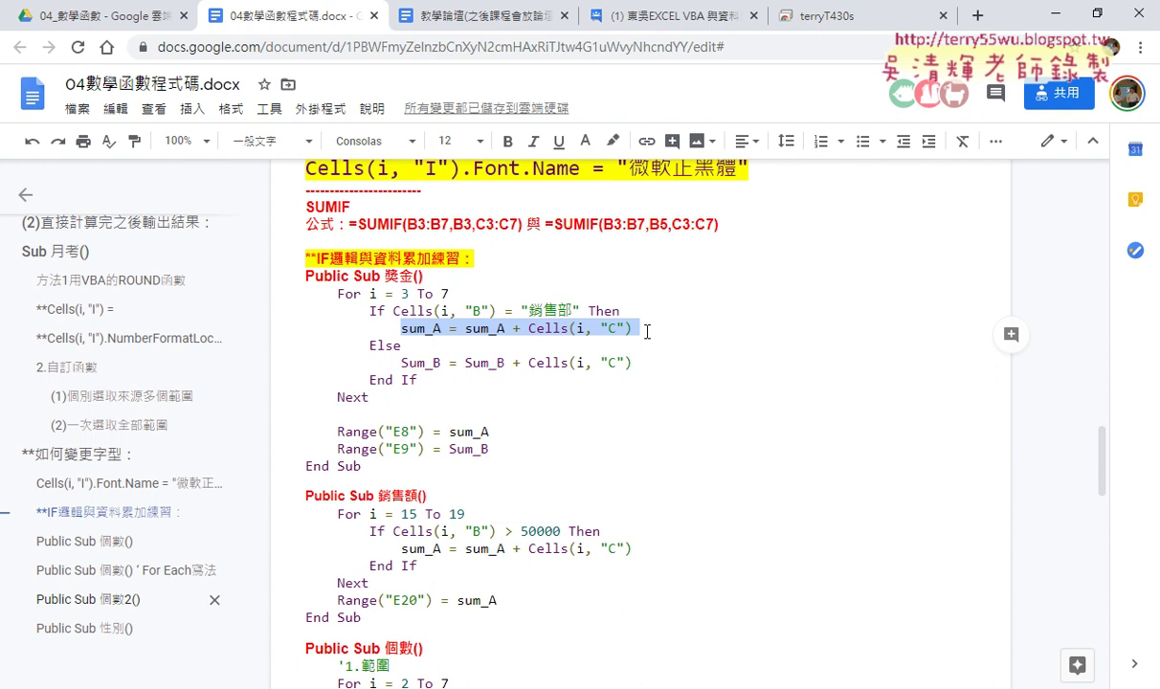
{"action": "left_click", "coordinate": [251, 681]}
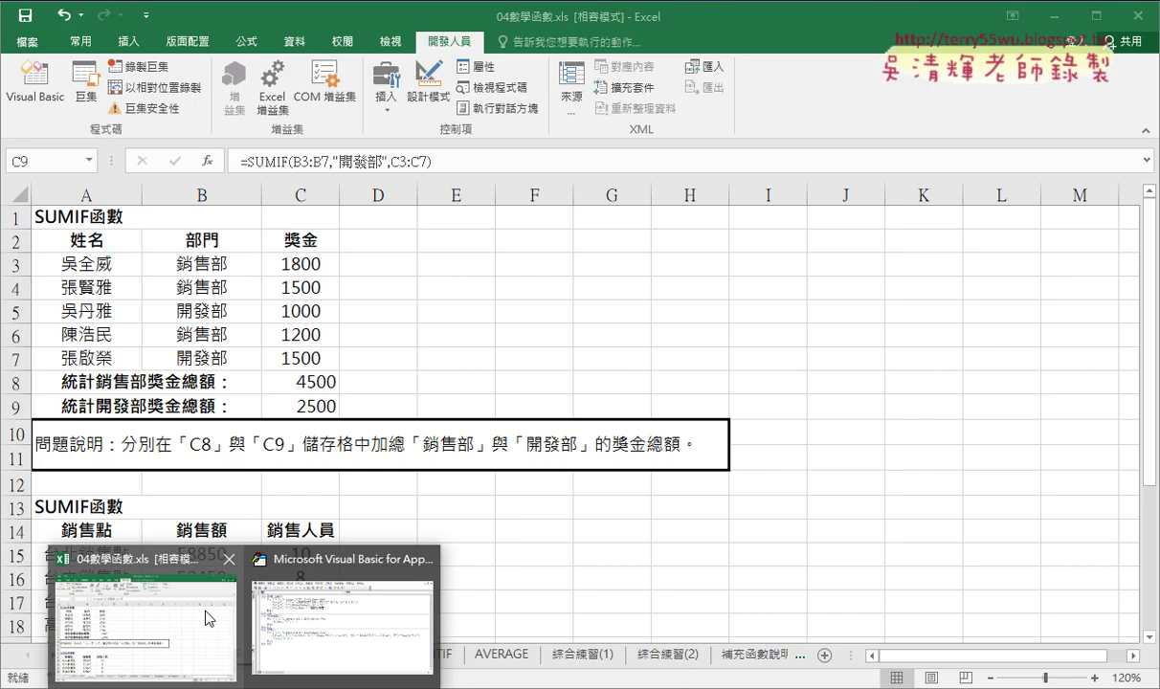
Step: Check the target cells E8 and E9 in Excel, then return to the code notes
{"action": "left_click", "coordinate": [172, 594]}
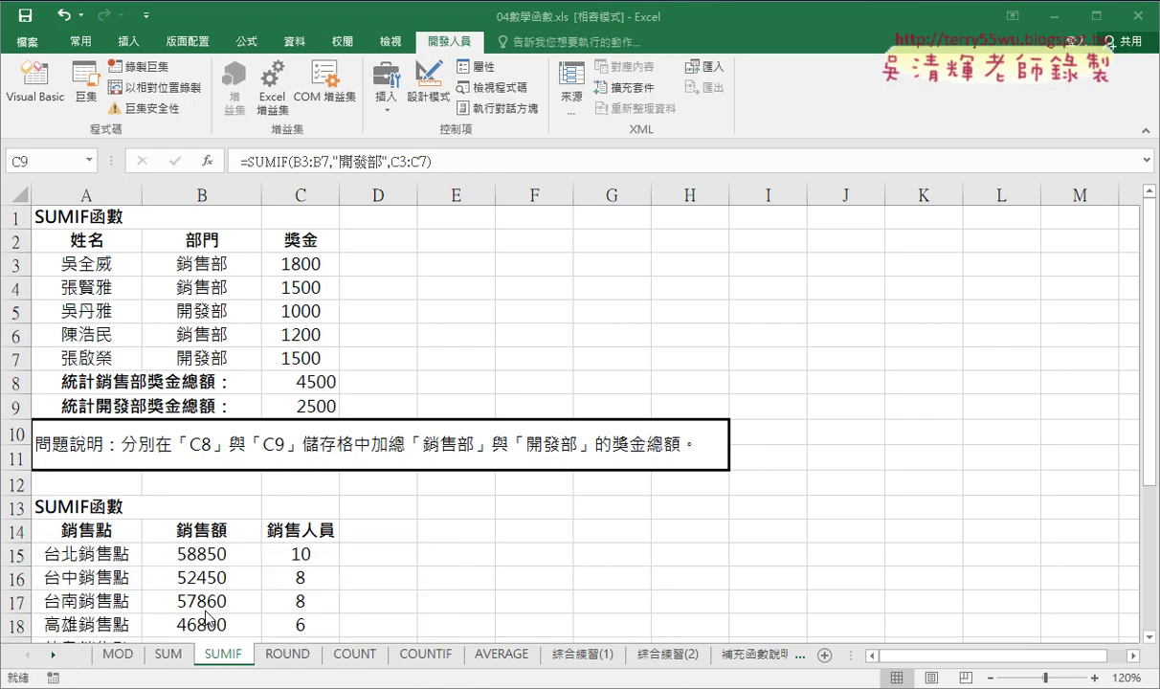
{"action": "left_click", "coordinate": [465, 383]}
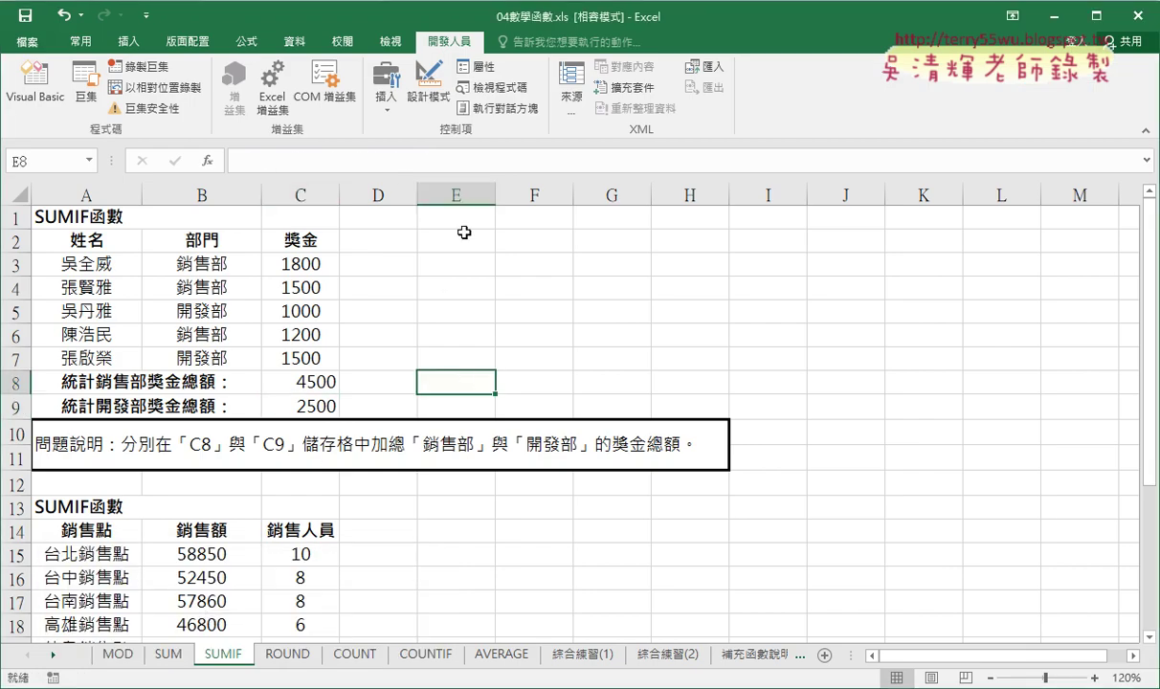
{"action": "left_click", "coordinate": [458, 406]}
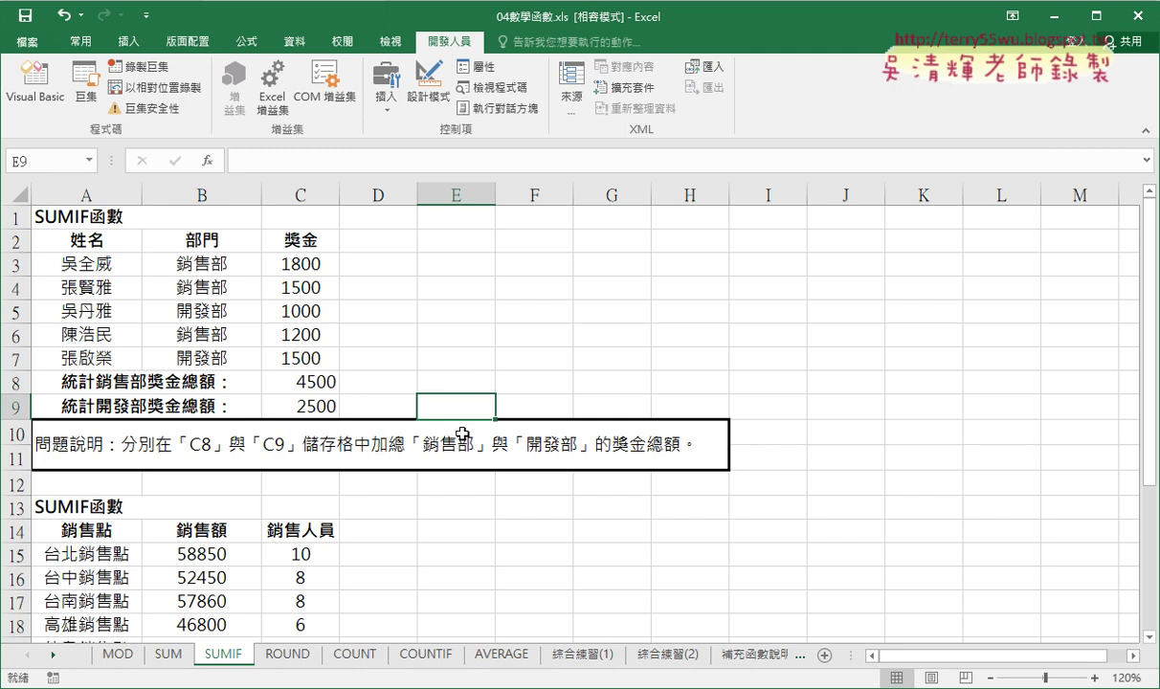
{"action": "key", "text": "alt+Tab"}
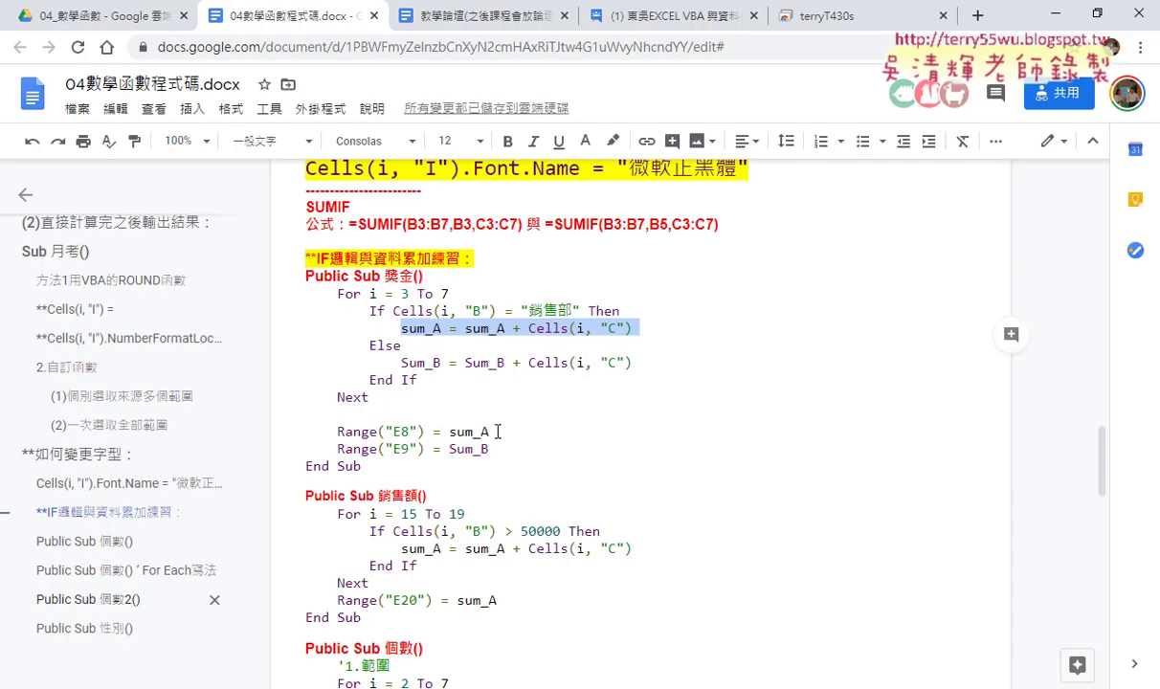
Step: Mark the Range("E8") = sum_A and Sum_B lines, then select the whole 獎金 macro
{"action": "double_click", "coordinate": [469, 432]}
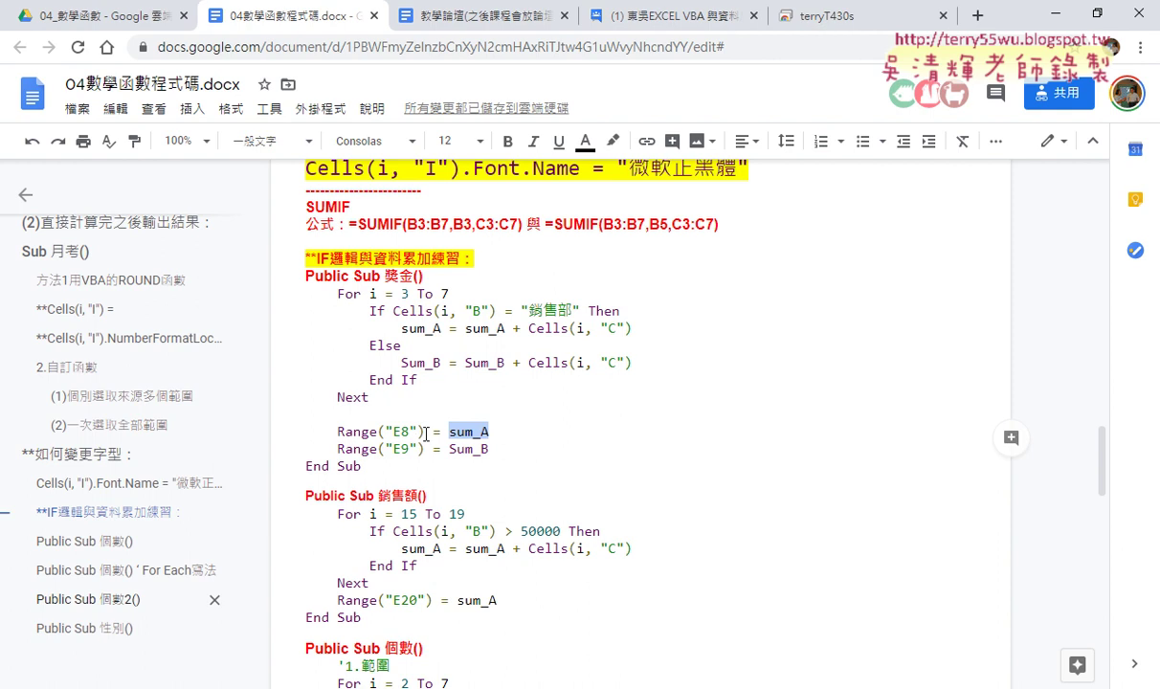
{"action": "left_click_drag", "start_coordinate": [425, 433], "coordinate": [335, 433]}
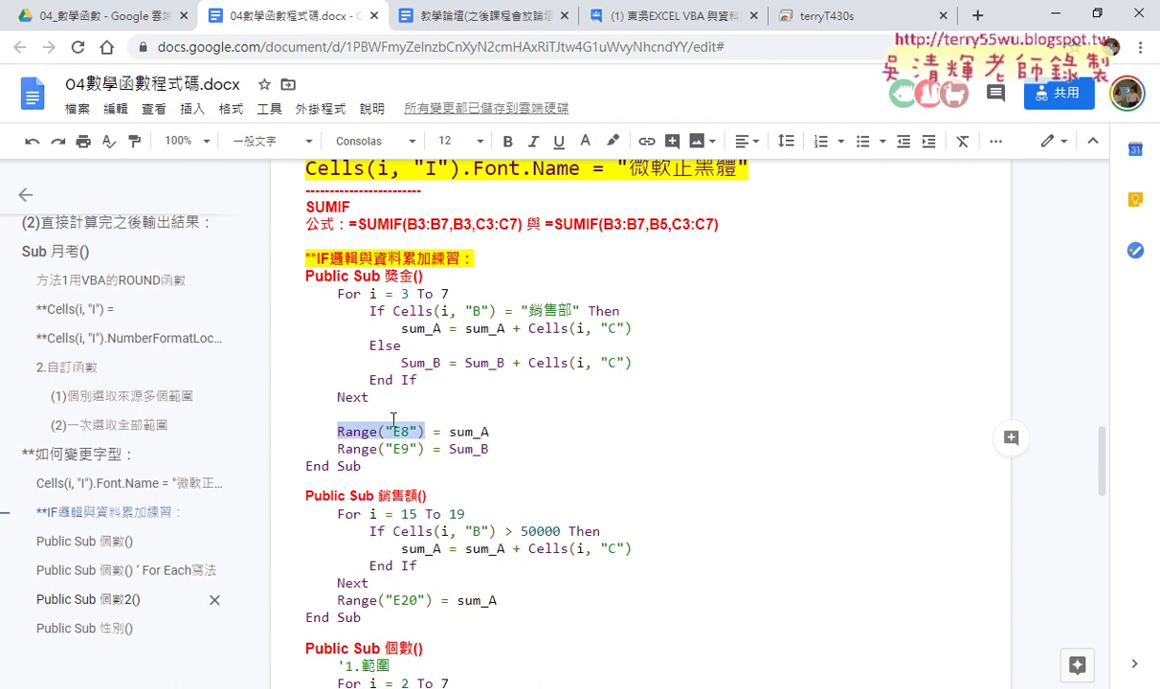
{"action": "double_click", "coordinate": [458, 449]}
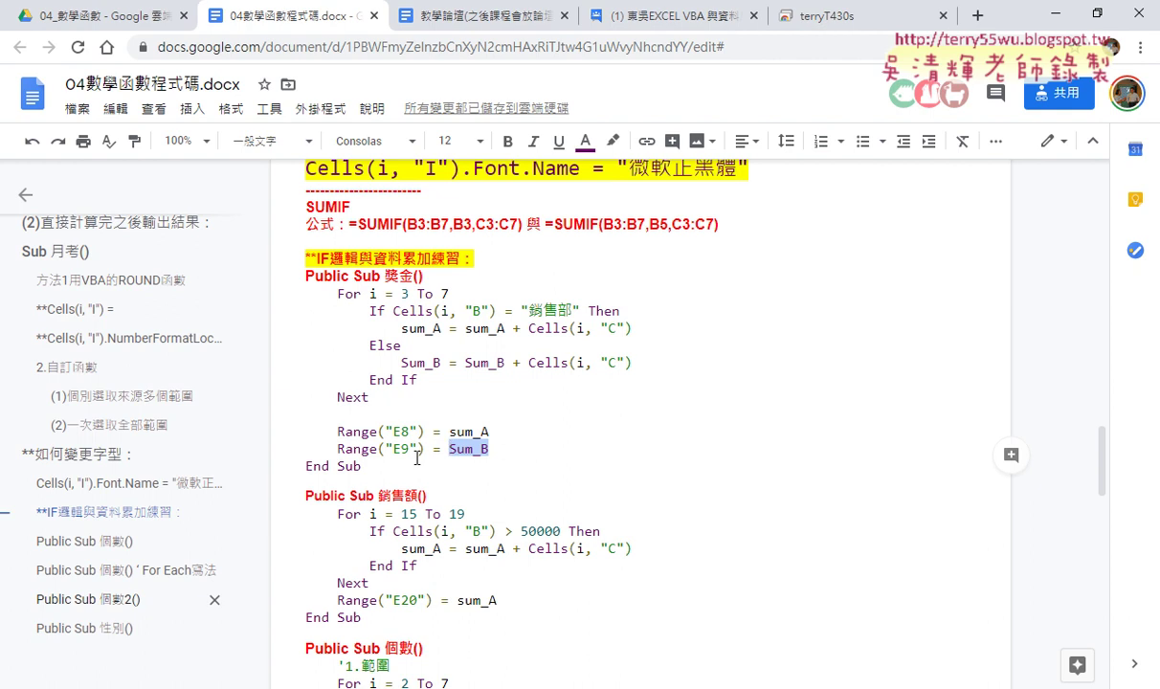
{"action": "key", "text": "Down"}
{"action": "left_click_drag", "start_coordinate": [342, 456], "coordinate": [291, 270]}
{"action": "key", "text": "ctrl+c"}
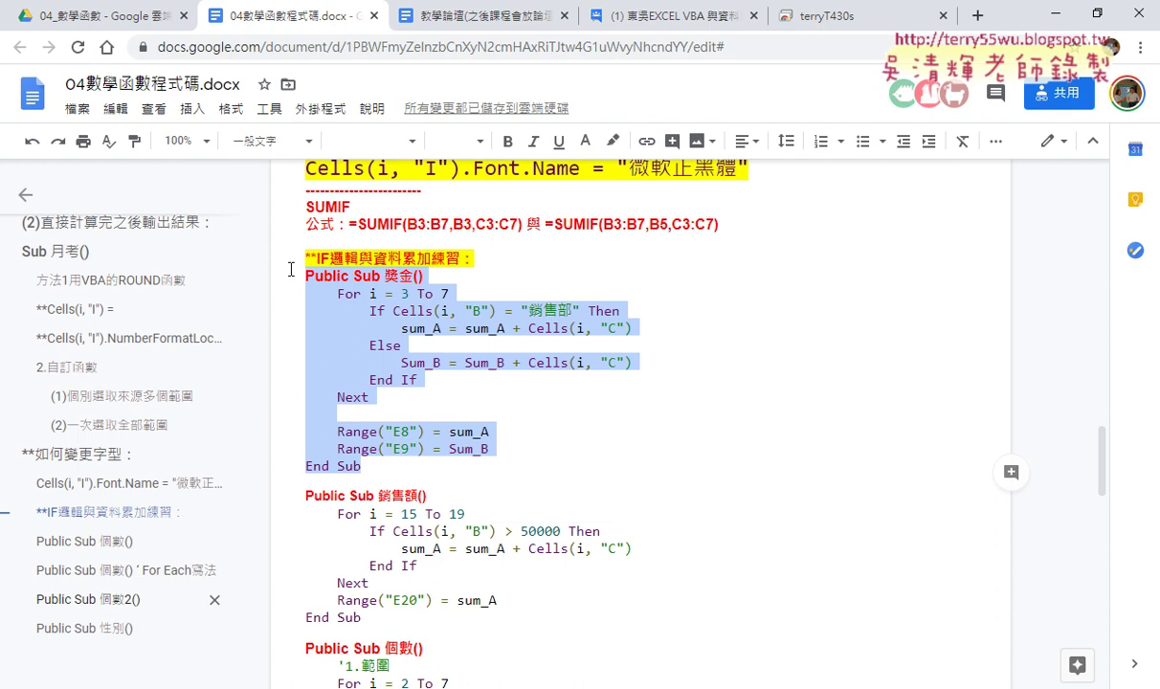
Step: Paste the 獎金 macro into Module1 in the Visual Basic editor
{"action": "mouse_move", "coordinate": [258, 688]}
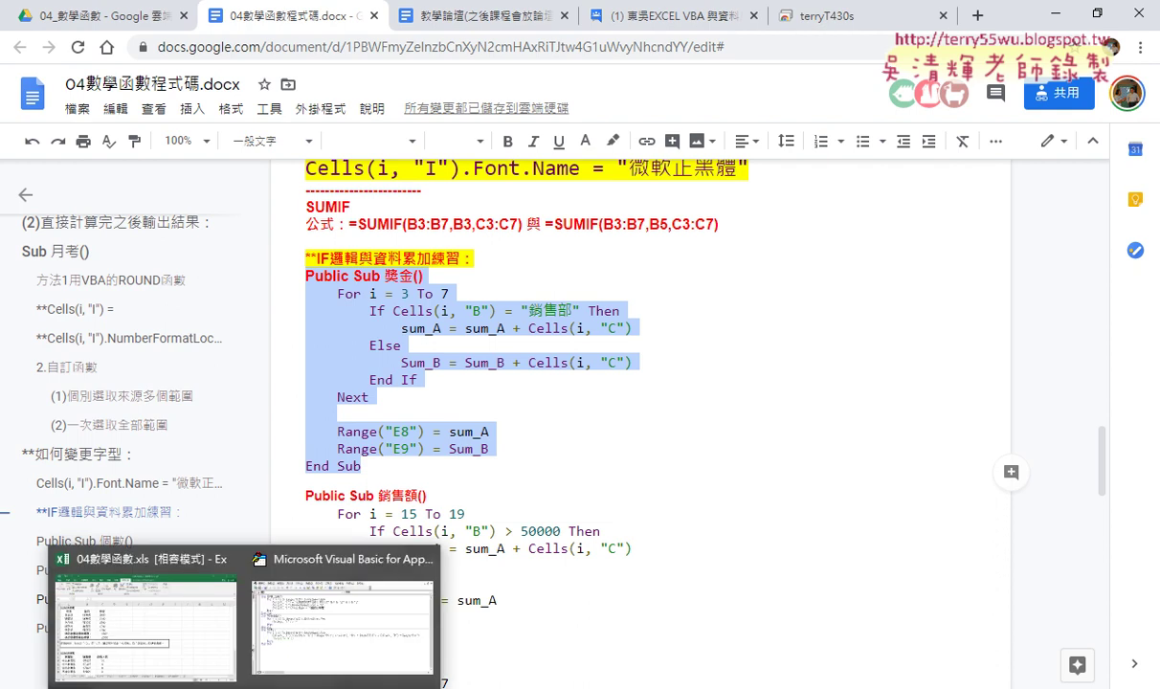
{"action": "left_click", "coordinate": [295, 663]}
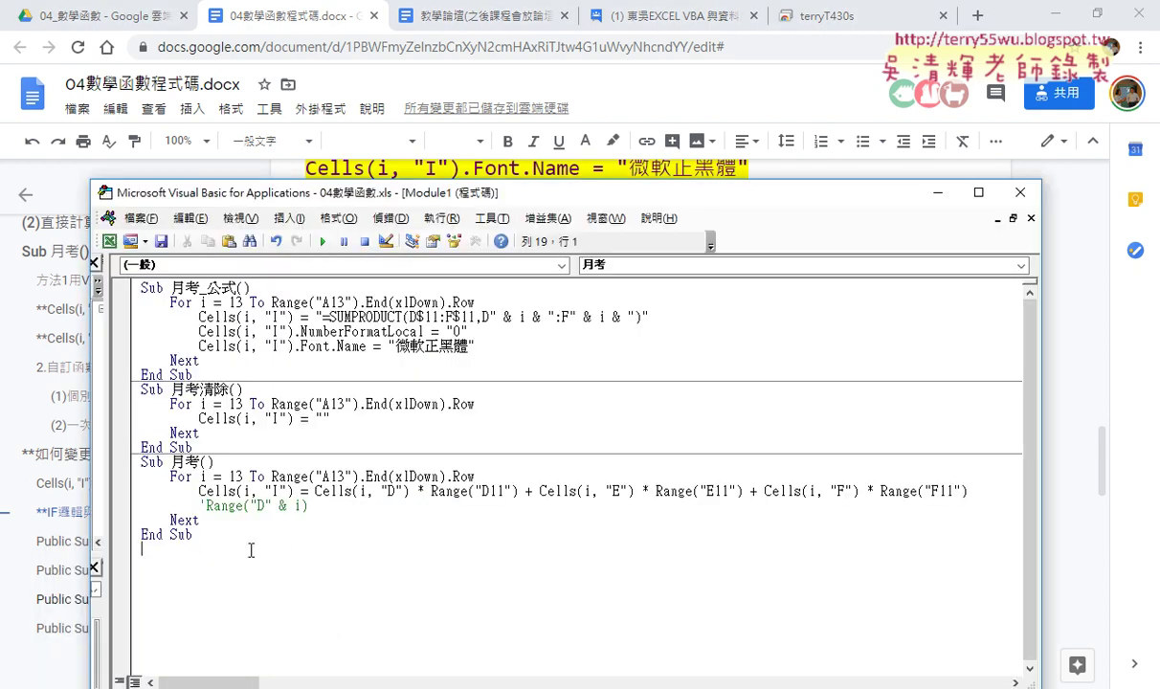
{"action": "right_click", "coordinate": [252, 561]}
{"action": "left_click", "coordinate": [292, 298]}
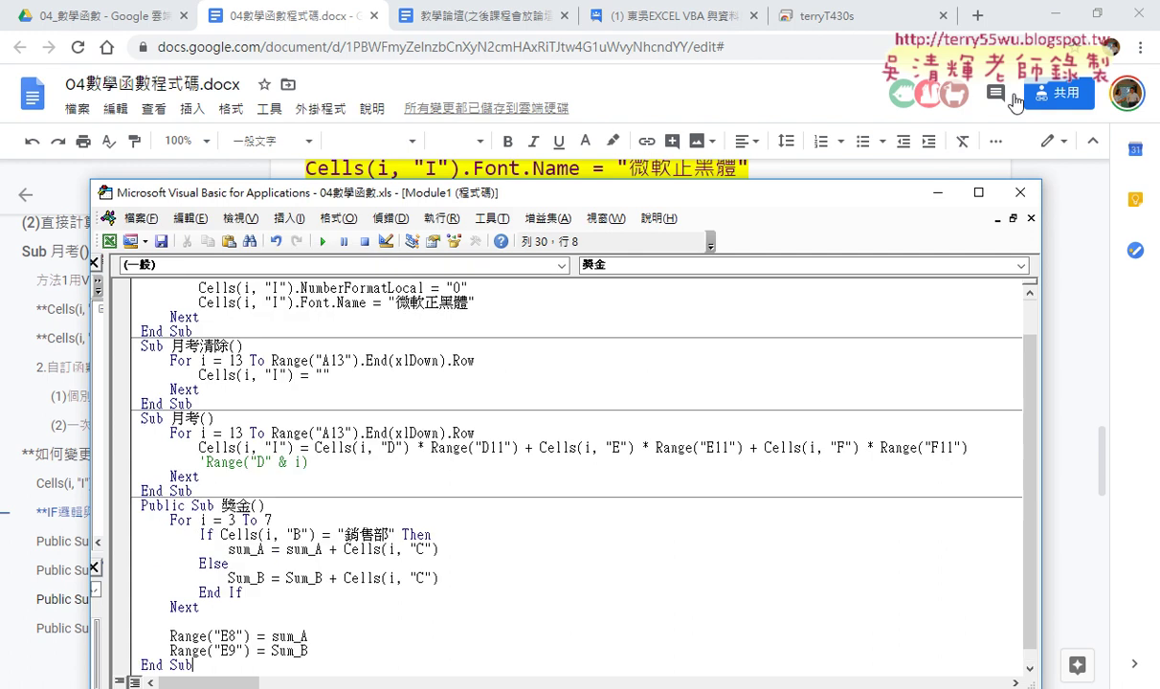
Step: Run the 獎金 macro beside the sheet, filling E8 with 4500 and E9 with 2500
{"action": "left_click", "coordinate": [1058, 16]}
{"action": "left_click_drag", "start_coordinate": [524, 198], "coordinate": [983, 86]}
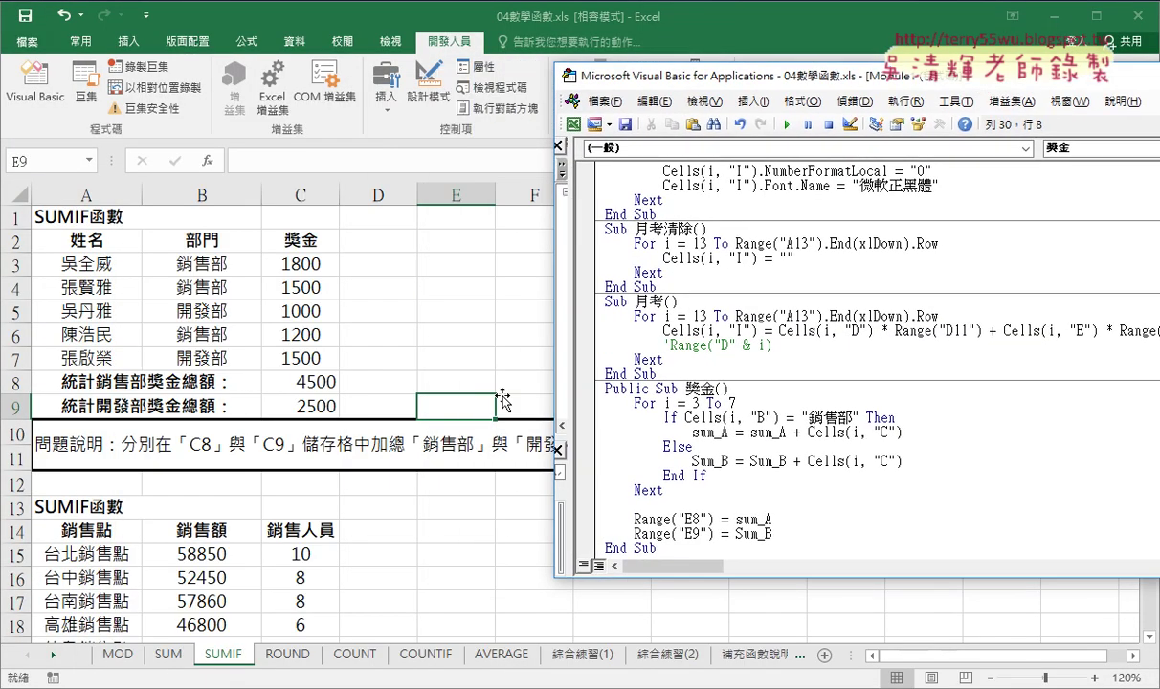
{"action": "left_click", "coordinate": [693, 446]}
{"action": "left_click", "coordinate": [787, 124]}
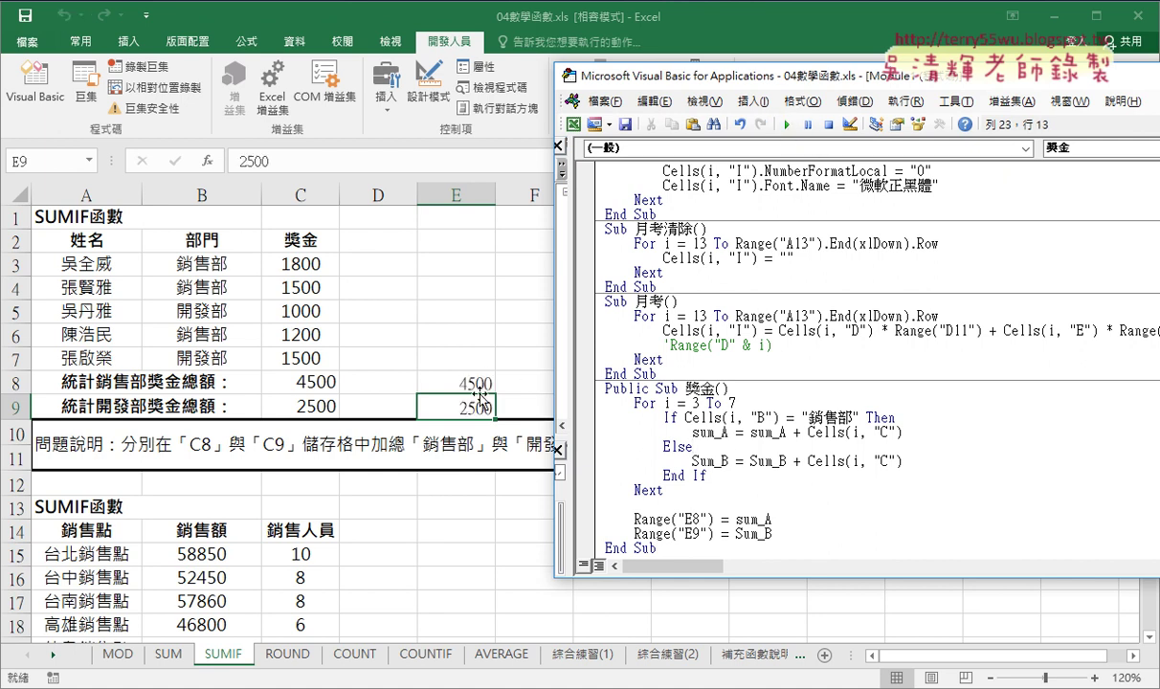
Step: Review the macro code, highlighting the sum_A accumulation and the value written to E8
{"action": "scroll", "coordinate": [769, 467], "scroll_direction": "down", "scroll_amount": 1}
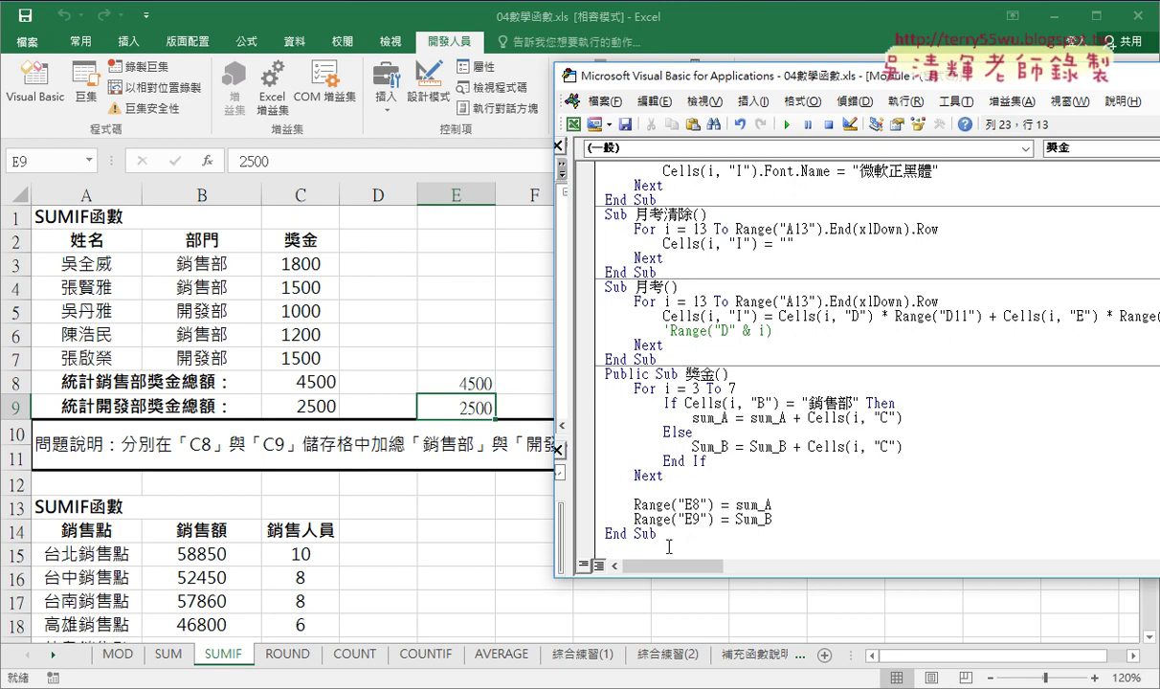
{"action": "left_click", "coordinate": [716, 542]}
{"action": "left_click_drag", "start_coordinate": [716, 539], "coordinate": [594, 383]}
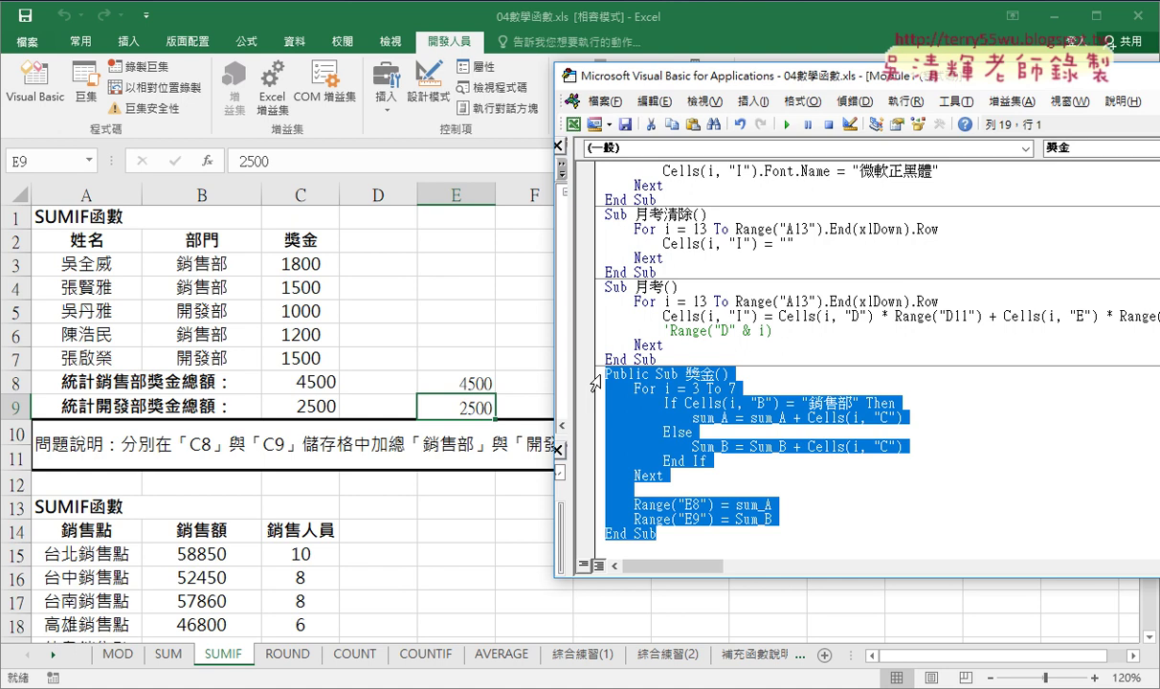
{"action": "left_click_drag", "start_coordinate": [903, 418], "coordinate": [756, 419]}
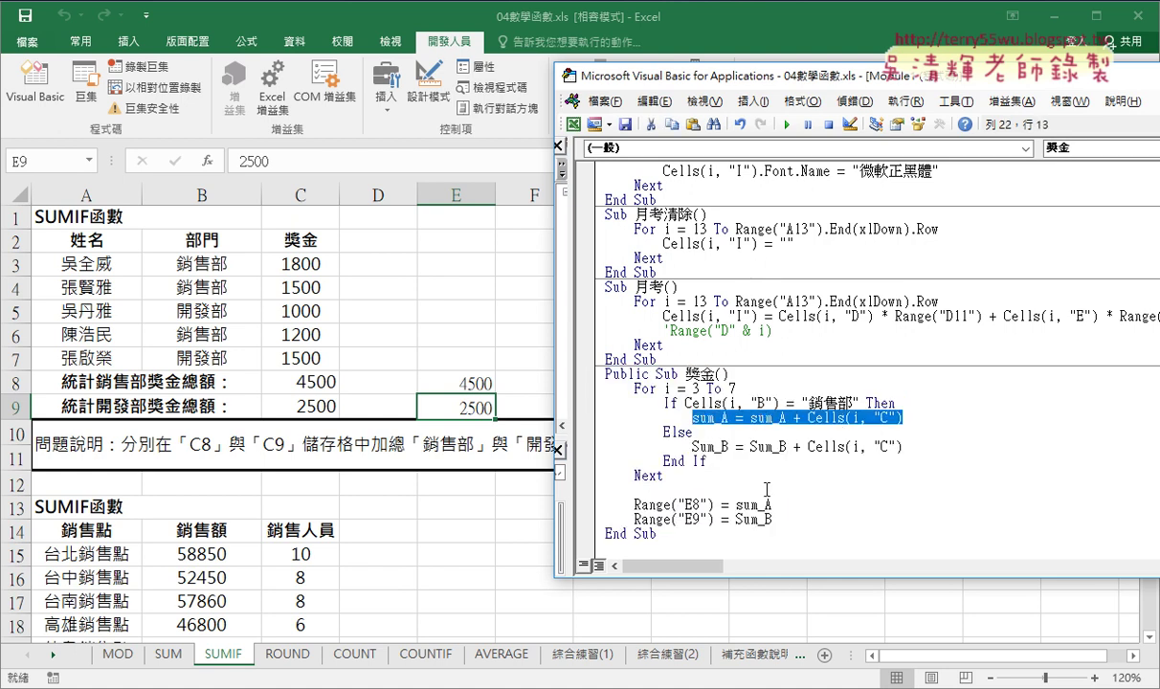
{"action": "double_click", "coordinate": [738, 505]}
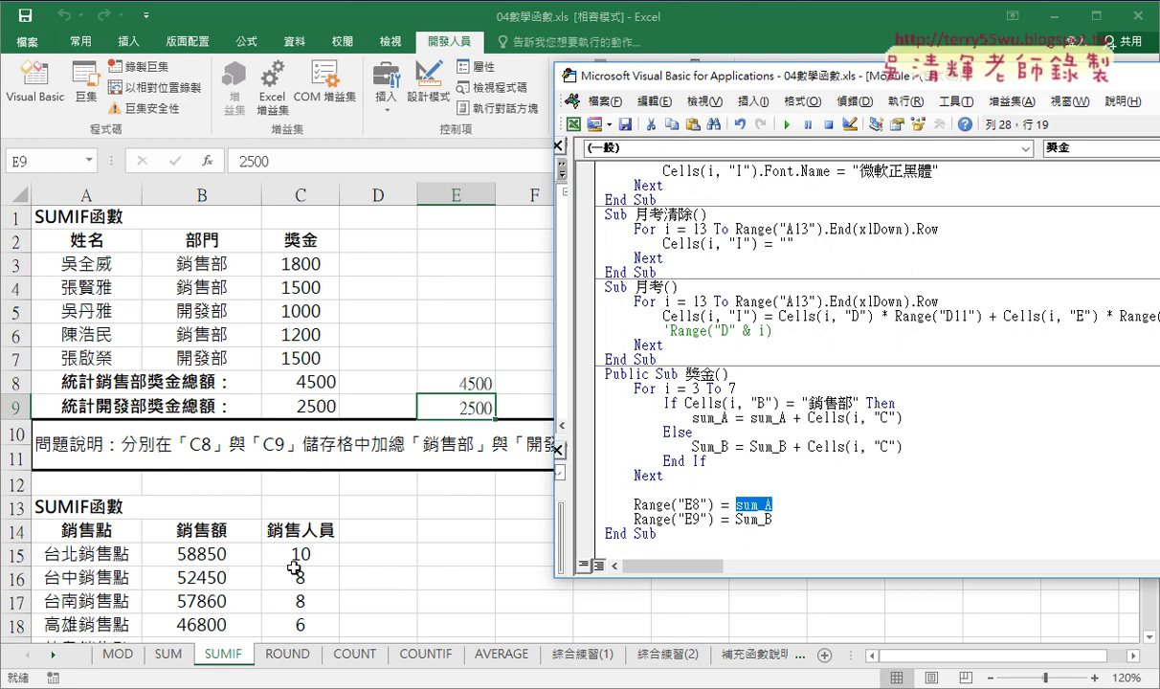
{"action": "left_click", "coordinate": [165, 654]}
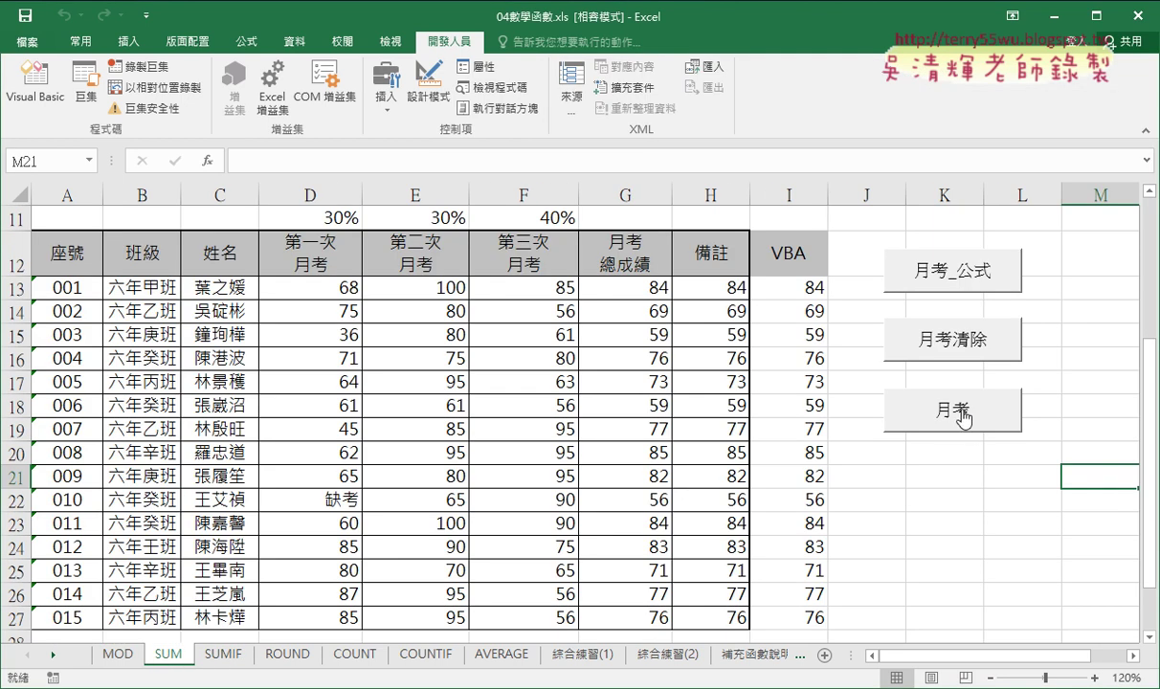
{"action": "left_click", "coordinate": [223, 659]}
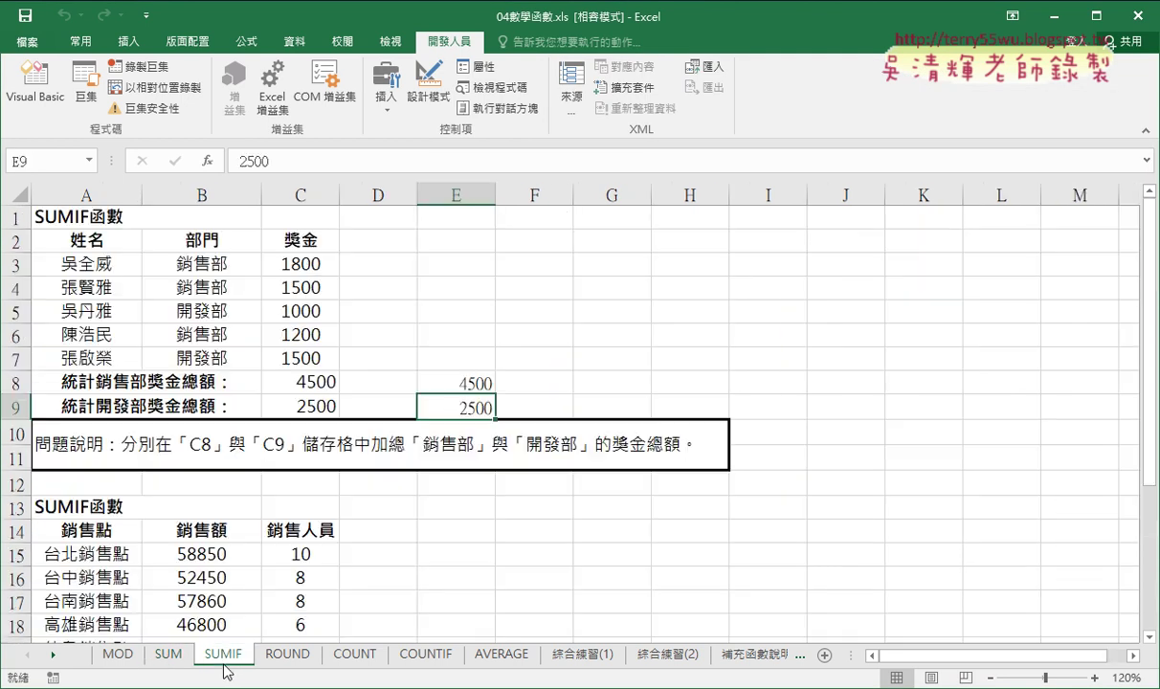